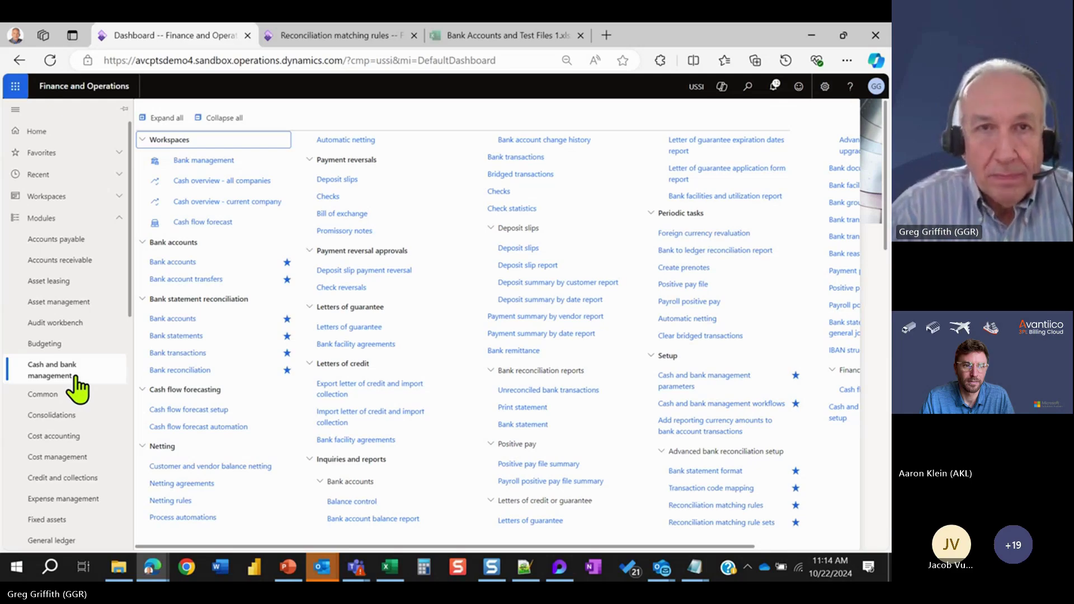
Collapse the Cash and bank management groups and show the setup options, including Advanced bank reconciliation setup.
{"action": "left_click", "coordinate": [222, 122]}
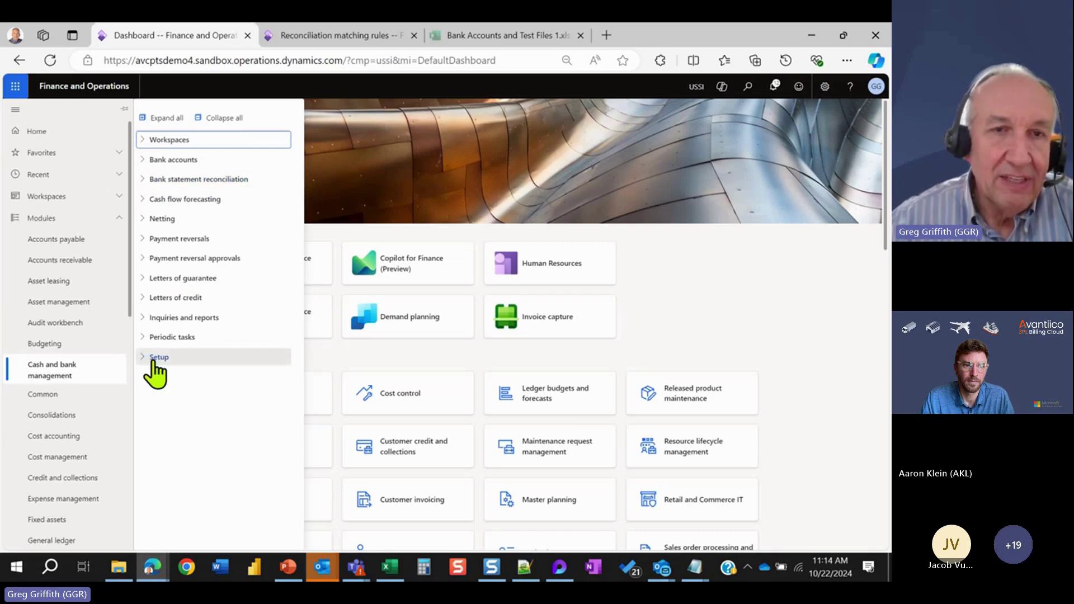
{"action": "left_click", "coordinate": [153, 361]}
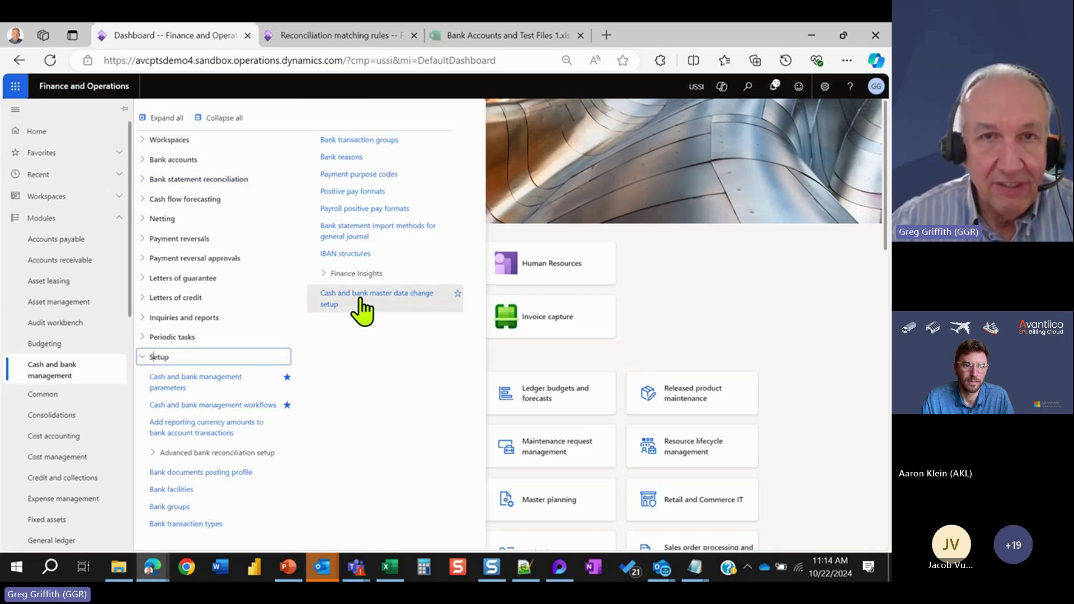
{"action": "left_click", "coordinate": [213, 453]}
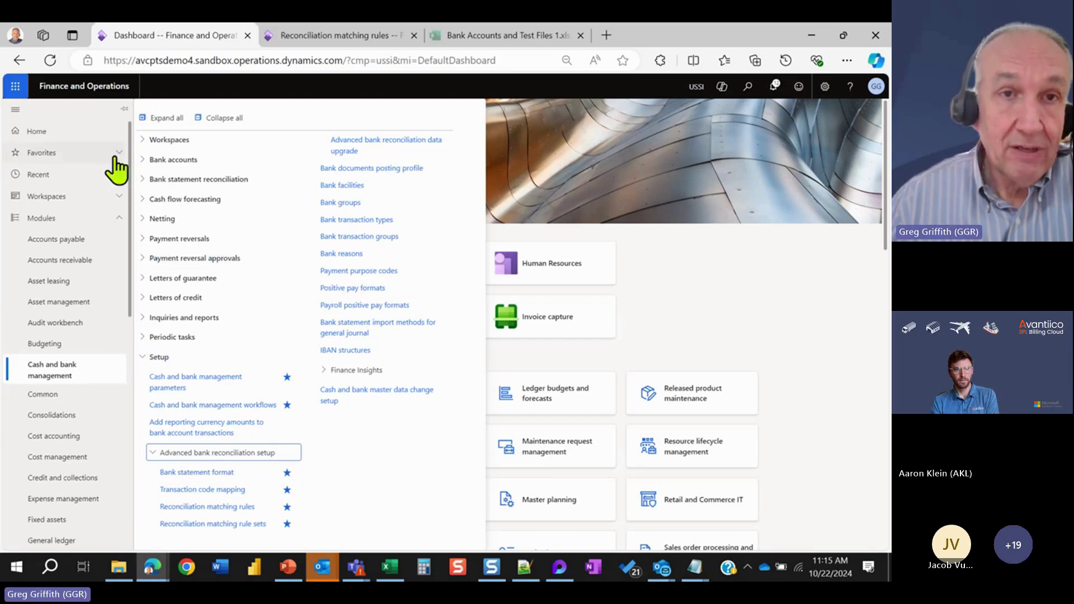
Open the USSIABR2 bank account record and examine its general and reconciliation settings.
{"action": "left_click", "coordinate": [184, 160]}
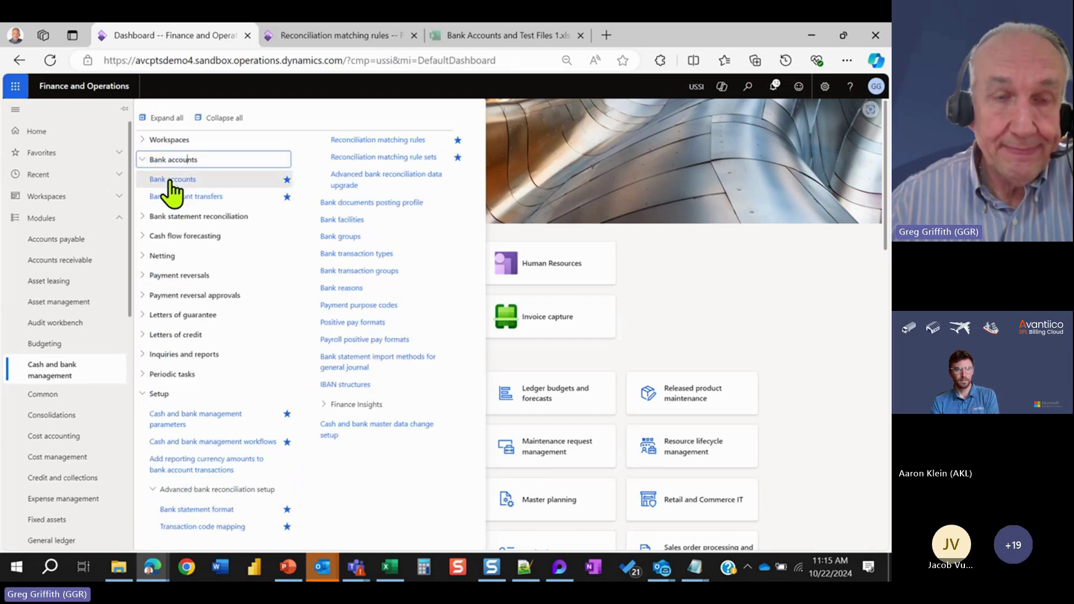
{"action": "left_click", "coordinate": [171, 180]}
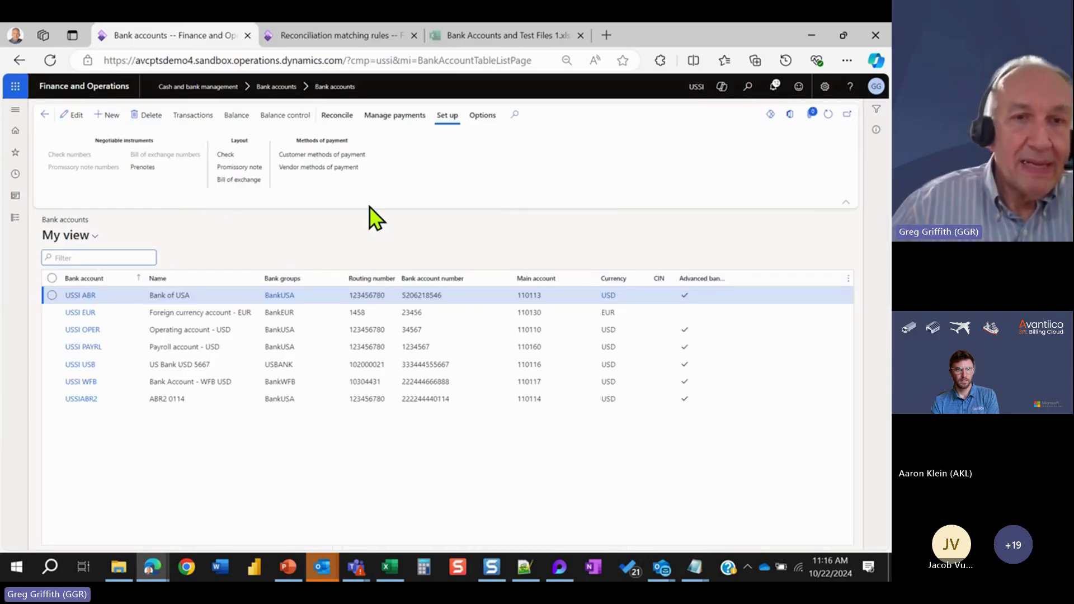
{"action": "left_click", "coordinate": [217, 399]}
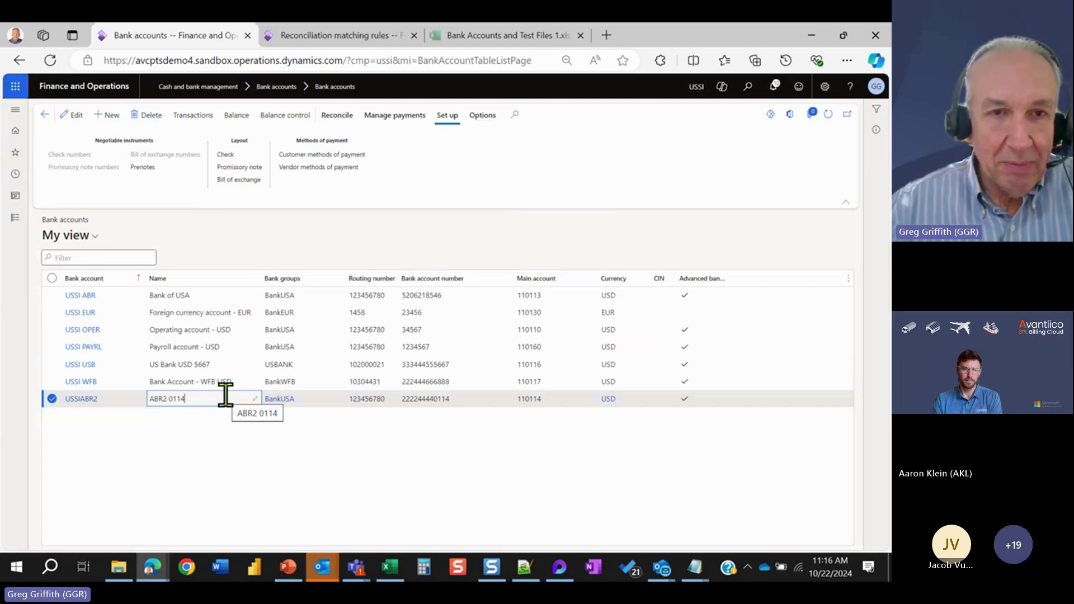
{"action": "left_click", "coordinate": [84, 402]}
{"action": "left_click", "coordinate": [85, 401]}
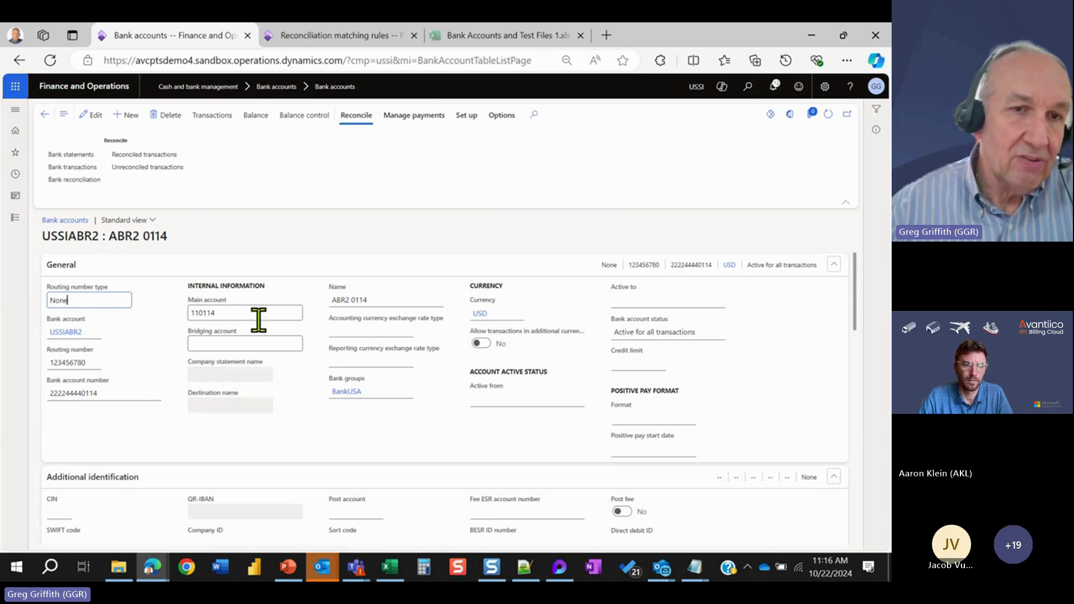
{"action": "scroll", "coordinate": [256, 316], "scroll_direction": "down", "scroll_amount": 3}
{"action": "scroll", "coordinate": [266, 335], "scroll_direction": "down", "scroll_amount": 6}
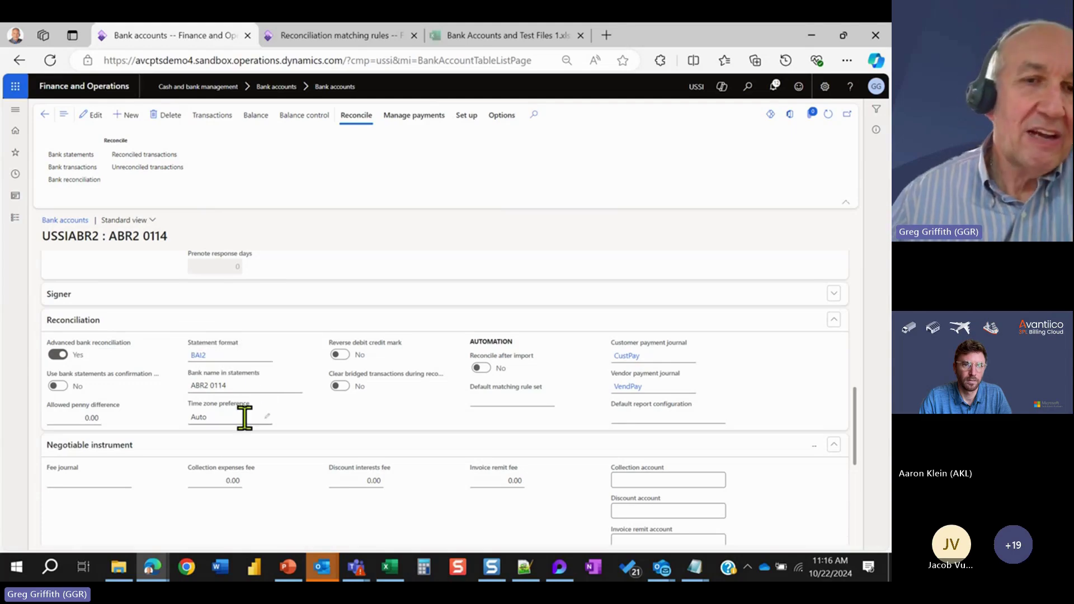
{"action": "scroll", "coordinate": [233, 347], "scroll_direction": "up", "scroll_amount": 8}
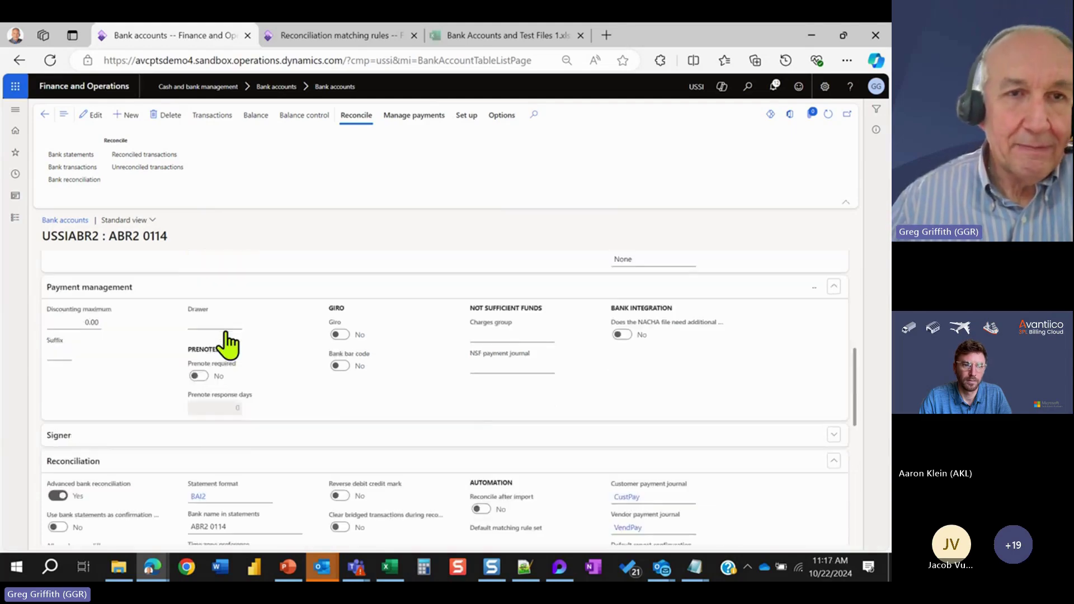
{"action": "scroll", "coordinate": [214, 332], "scroll_direction": "up", "scroll_amount": 1}
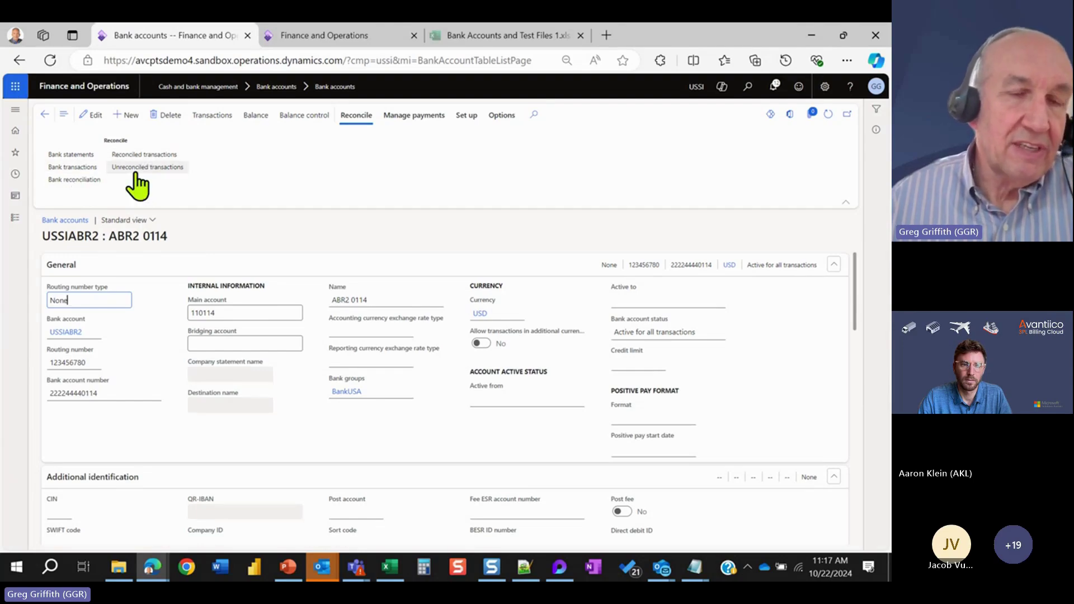
Try to delete the open draft bank reconciliation journal of the USSIABR2 account.
{"action": "left_click", "coordinate": [75, 182]}
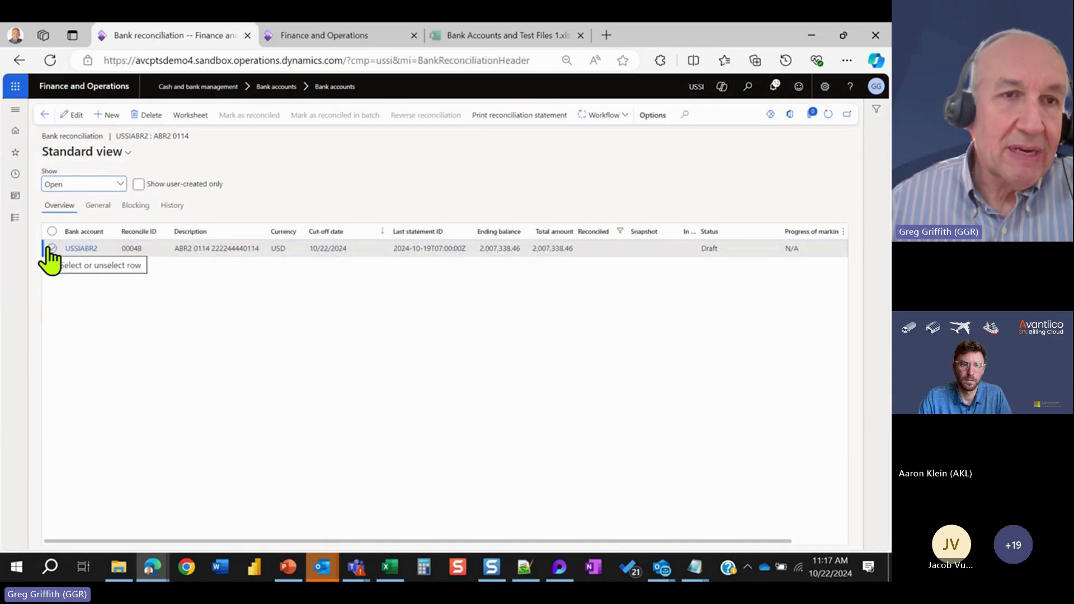
{"action": "left_click", "coordinate": [52, 248]}
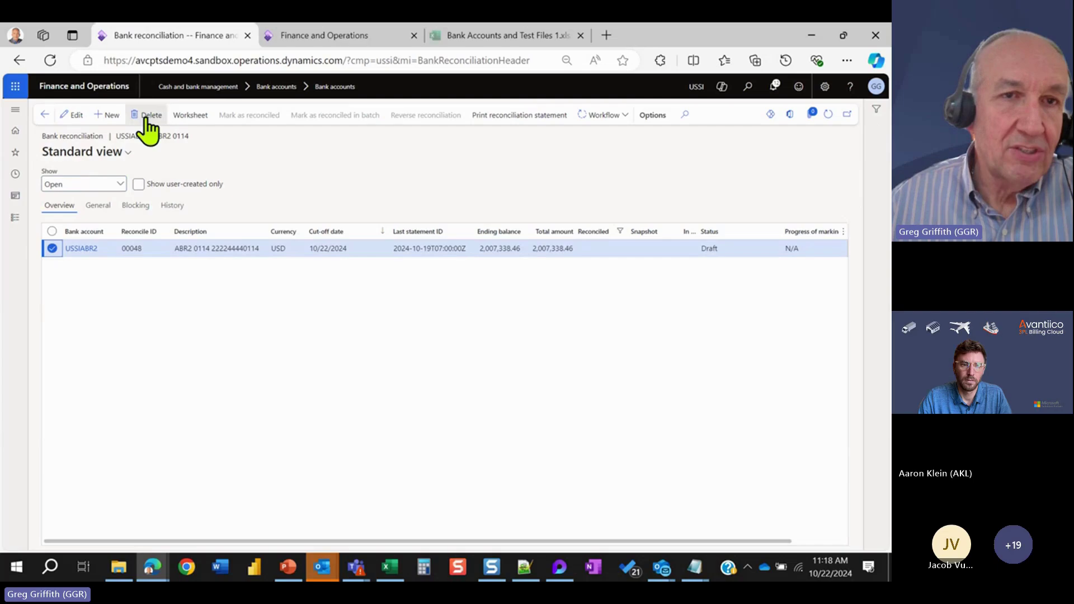
{"action": "left_click", "coordinate": [148, 116]}
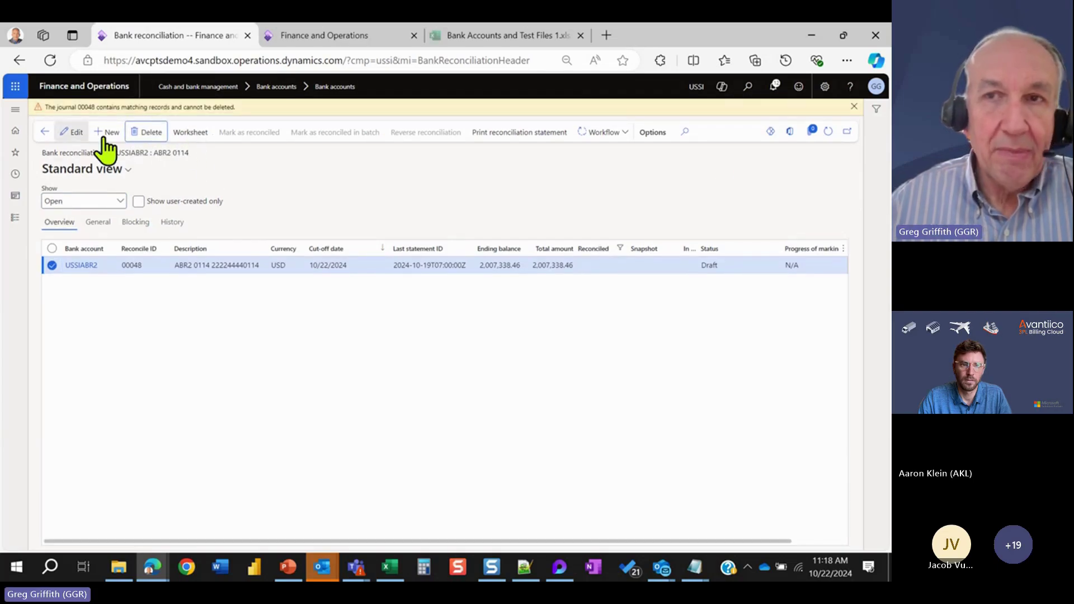
{"action": "left_click", "coordinate": [853, 106]}
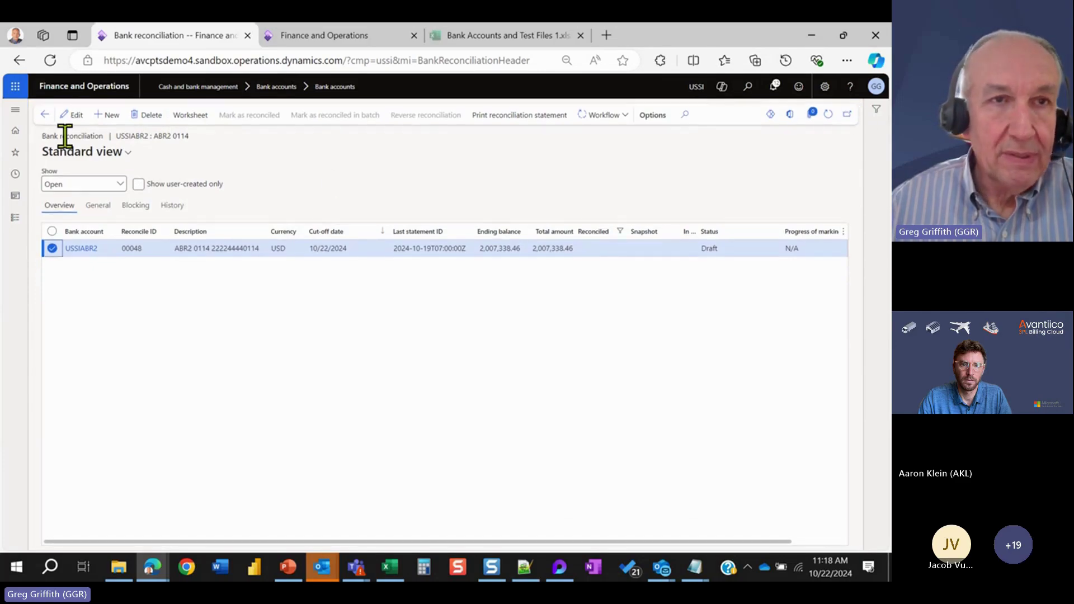
{"action": "left_click", "coordinate": [44, 115]}
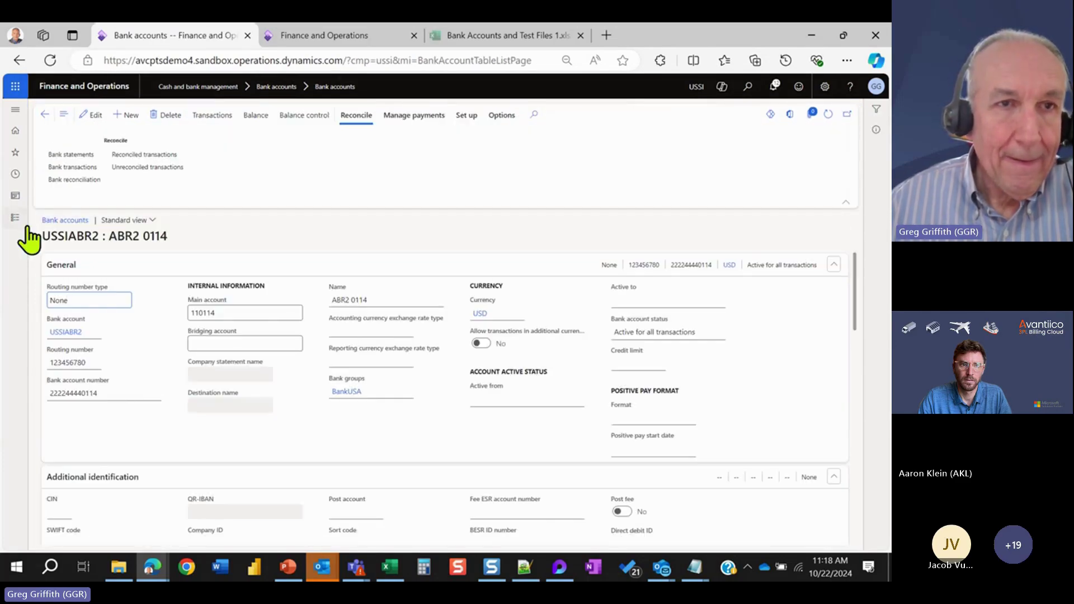
Open the reconciliation worksheet for the USSIABR2 account's bank statement dated 10/19/2024.
{"action": "left_click", "coordinate": [16, 218]}
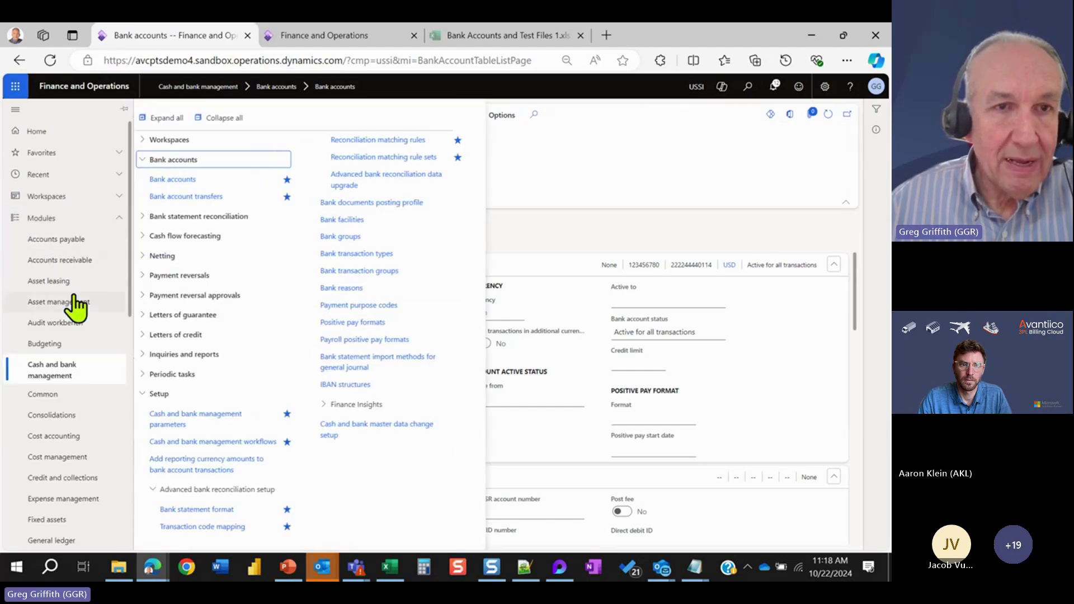
{"action": "left_click", "coordinate": [175, 179]}
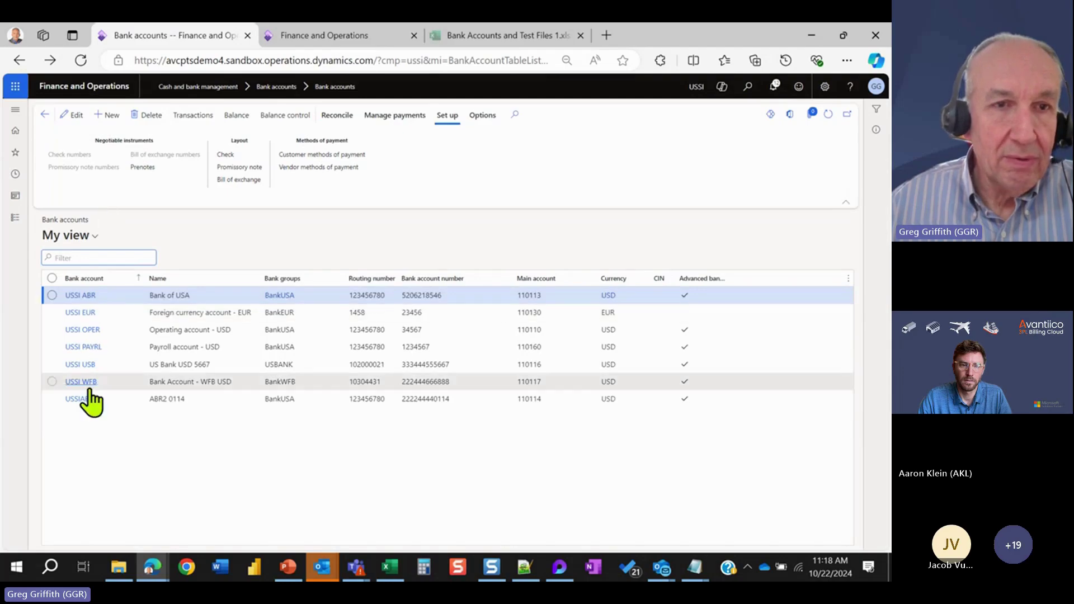
{"action": "left_click", "coordinate": [84, 401]}
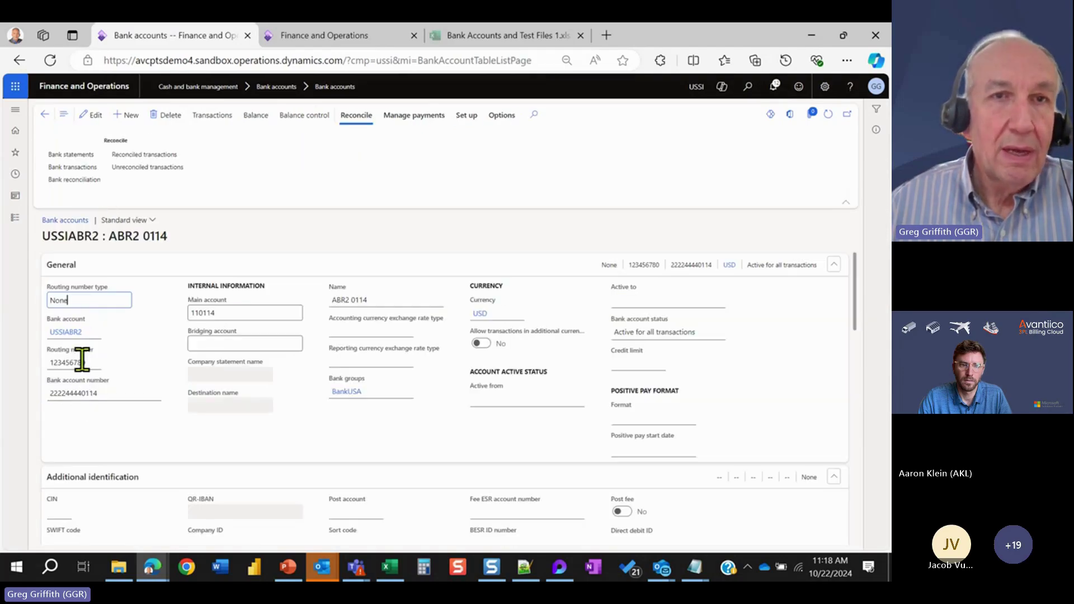
{"action": "left_click", "coordinate": [84, 155]}
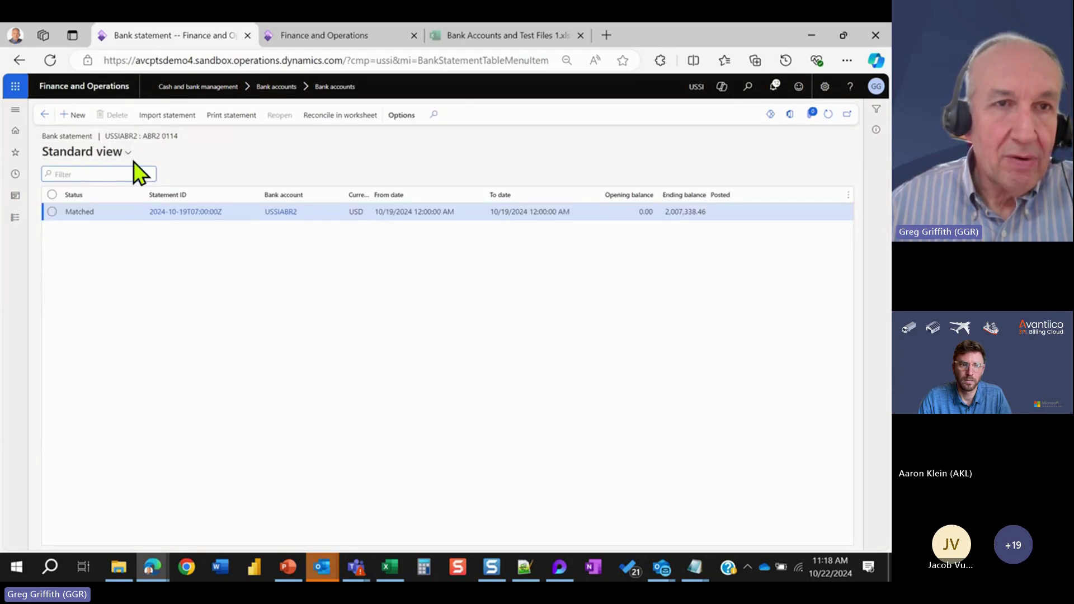
{"action": "left_click", "coordinate": [333, 119]}
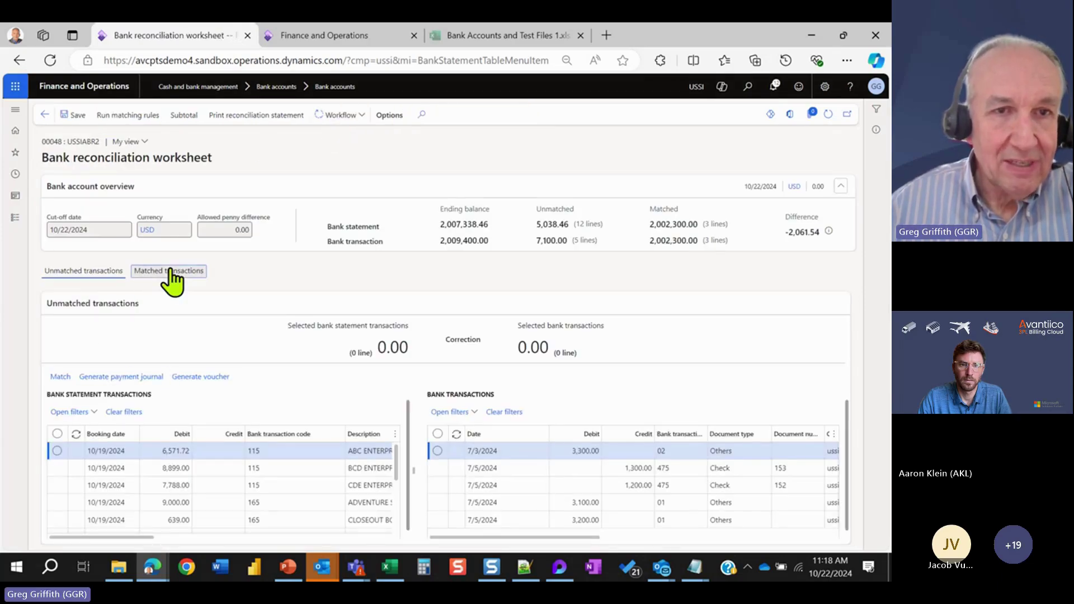
Unmatch all matched bank statements and transactions in the worksheet and return to the bank account record.
{"action": "left_click", "coordinate": [167, 272]}
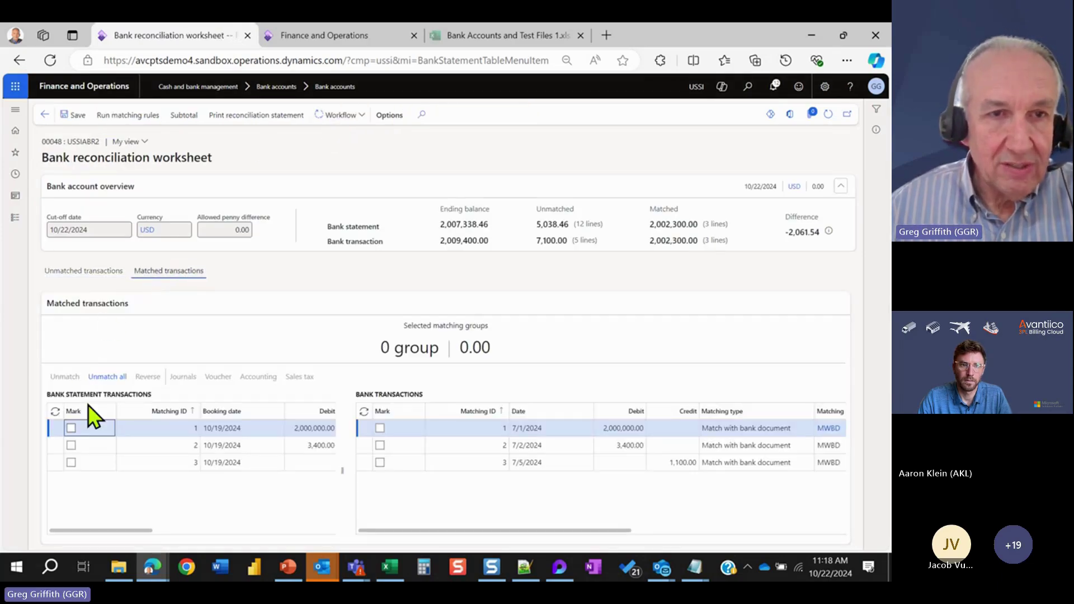
{"action": "left_click", "coordinate": [107, 381]}
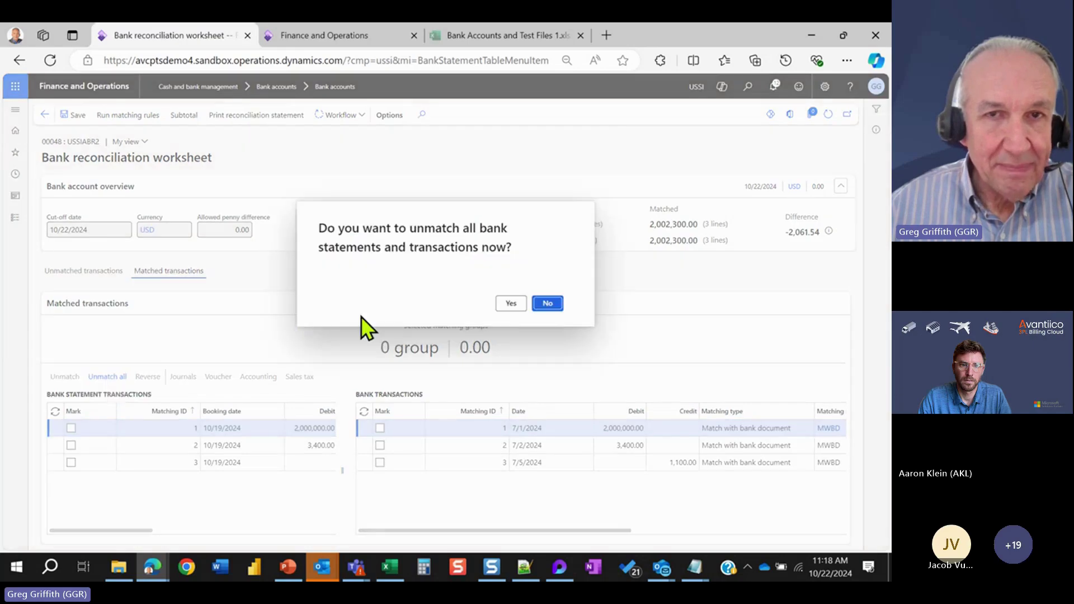
{"action": "left_click", "coordinate": [511, 306]}
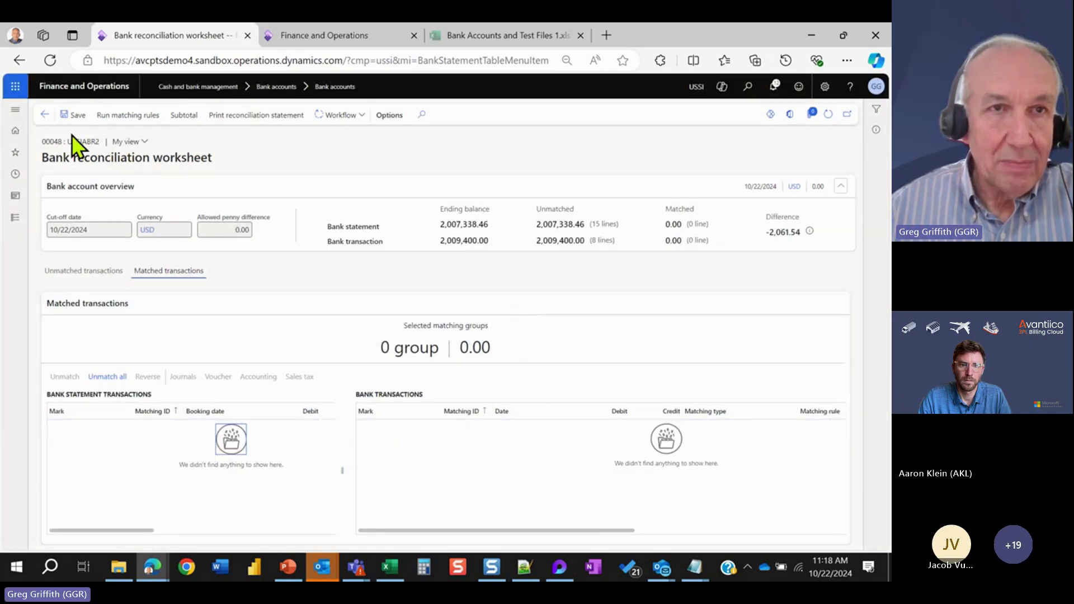
{"action": "left_click", "coordinate": [44, 116]}
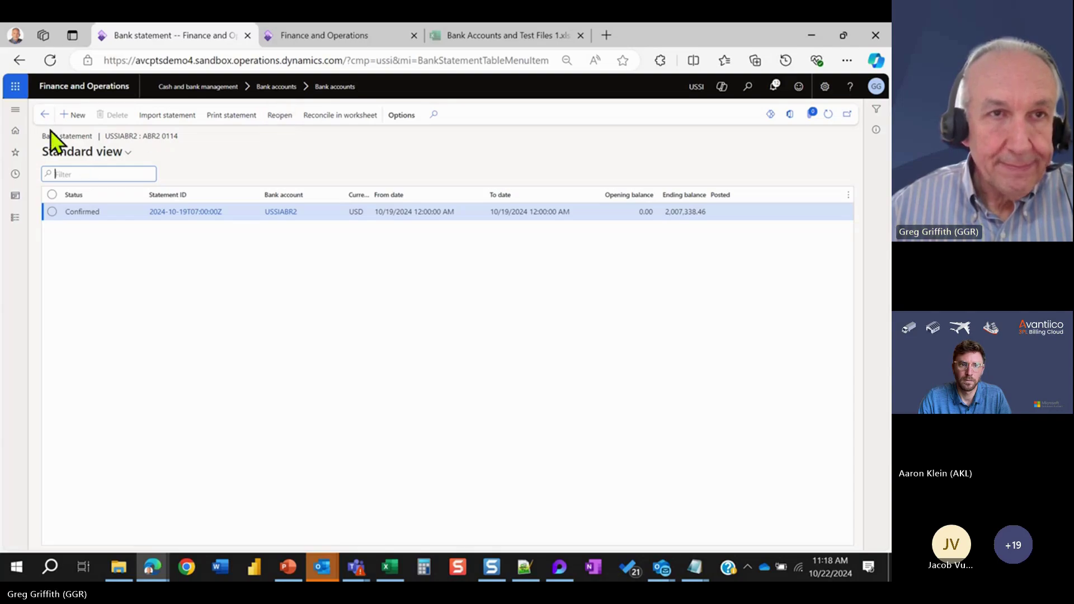
{"action": "left_click", "coordinate": [45, 115]}
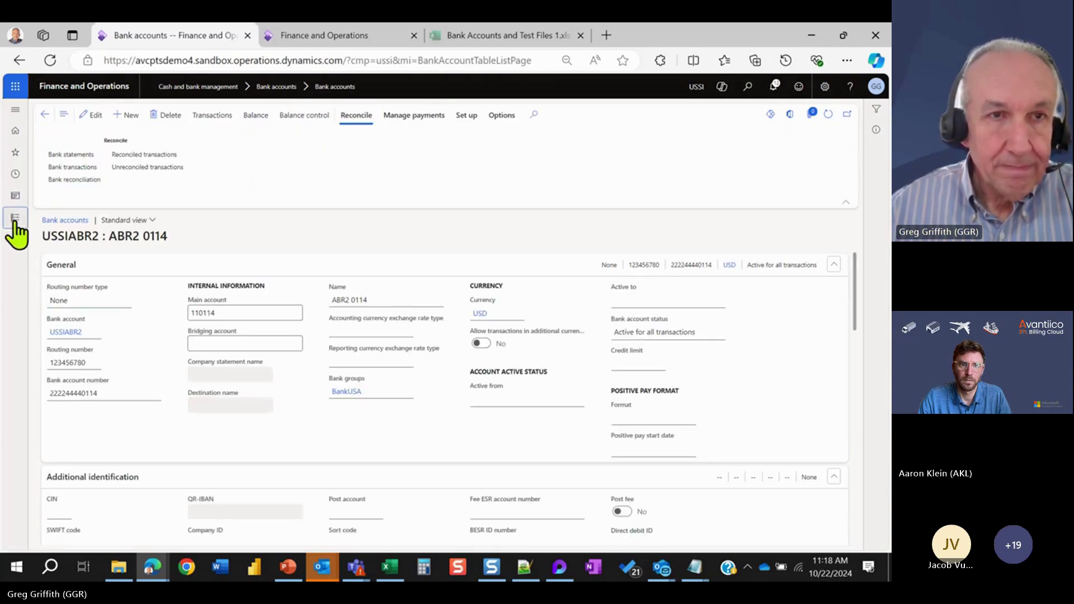
Delete the open draft bank reconciliation journal of the USSIABR2 bank account.
{"action": "left_click", "coordinate": [15, 217]}
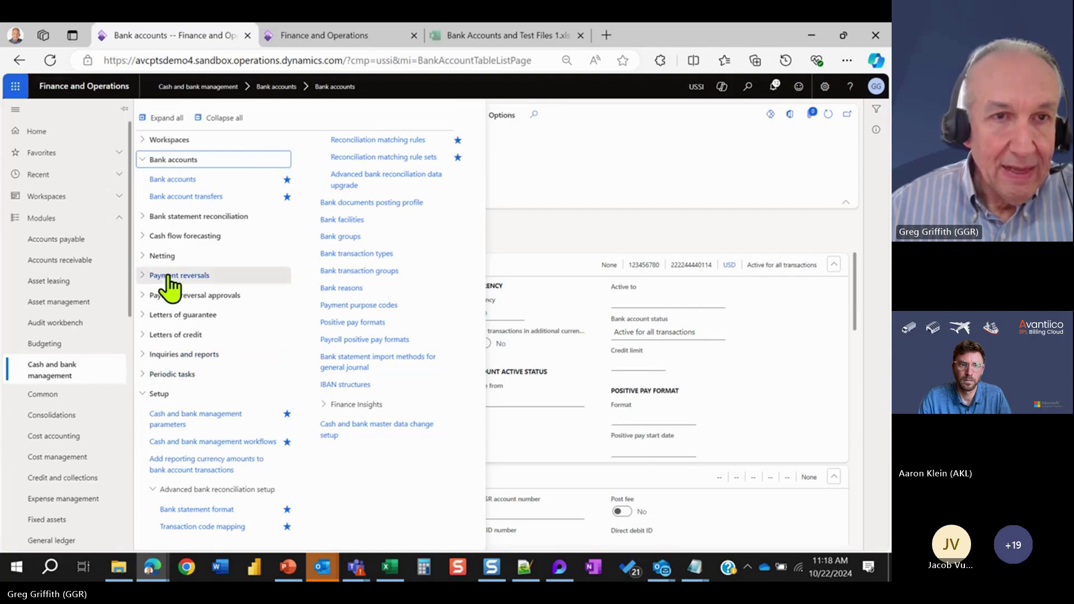
{"action": "left_click", "coordinate": [187, 181]}
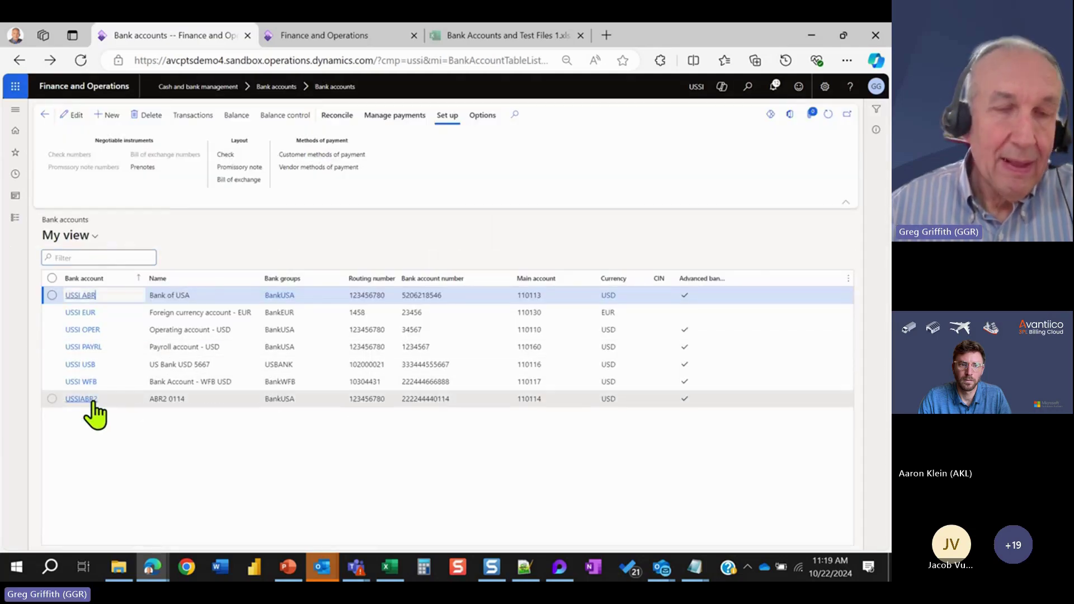
{"action": "left_click", "coordinate": [89, 398]}
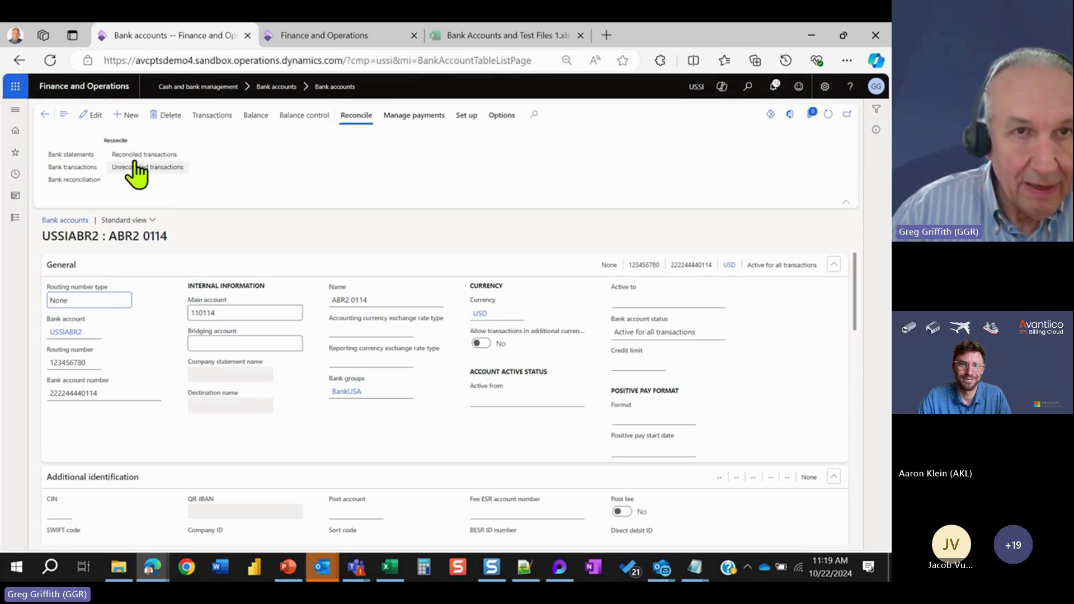
{"action": "left_click", "coordinate": [84, 183]}
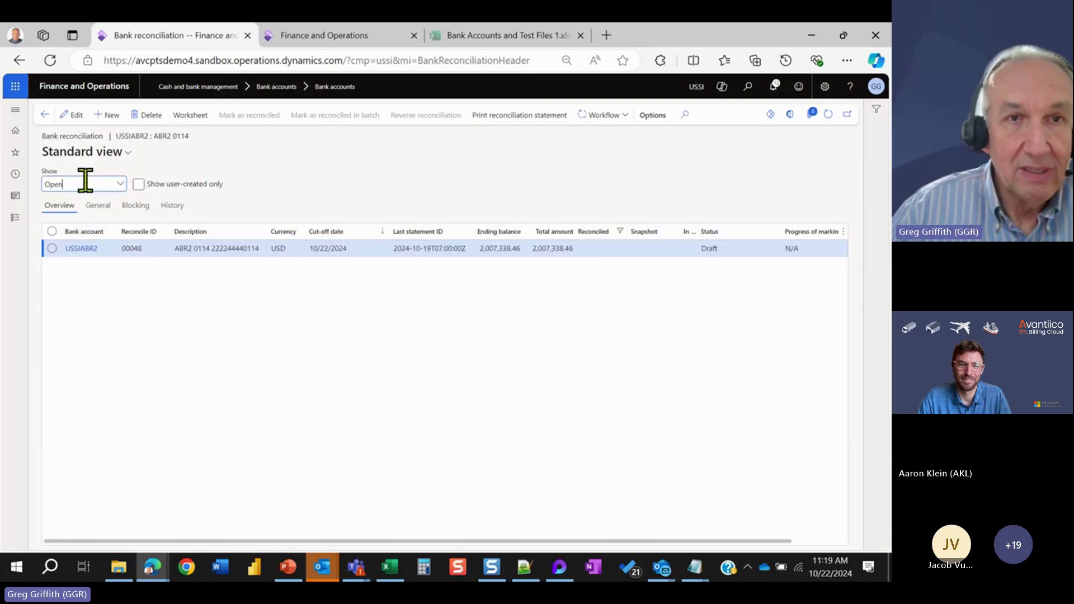
{"action": "left_click", "coordinate": [144, 116]}
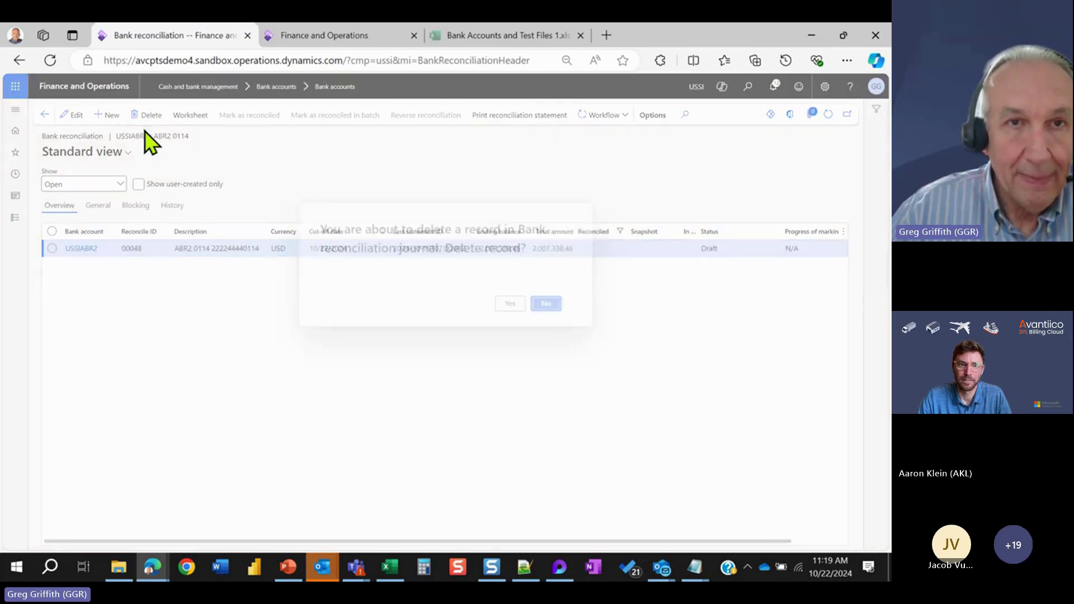
{"action": "left_click", "coordinate": [510, 304]}
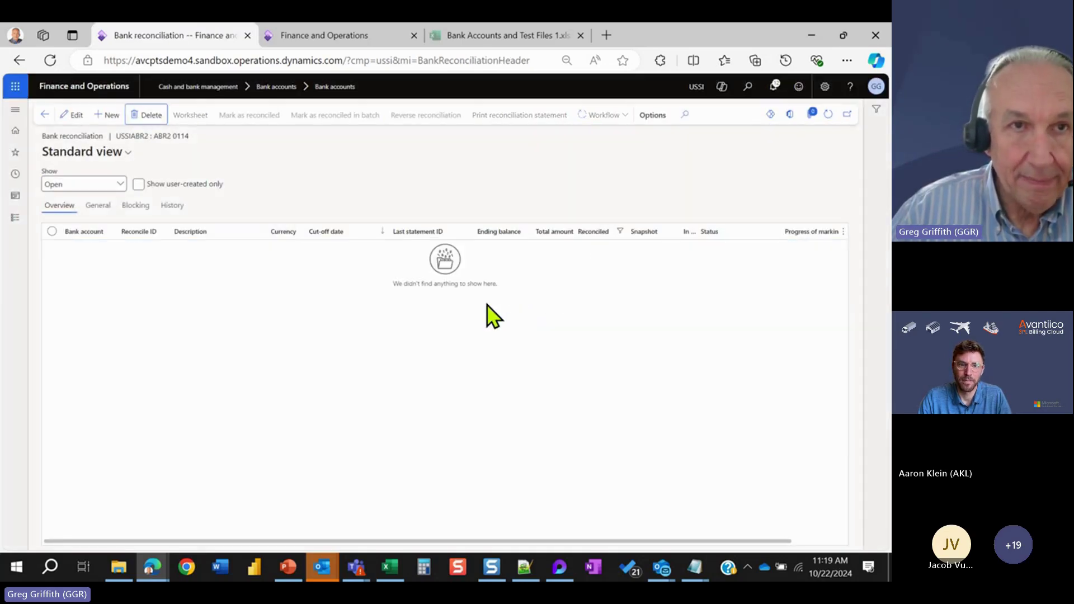
Reopen the USSIABR2 account's confirmed 10/19/2024 bank statement and delete it.
{"action": "left_click", "coordinate": [44, 125]}
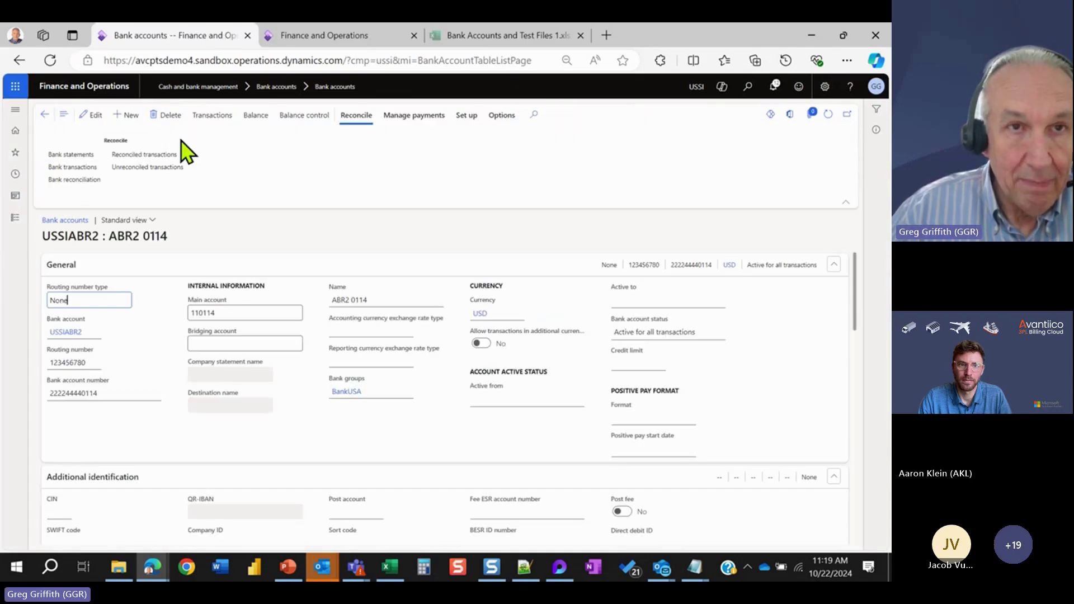
{"action": "left_click", "coordinate": [79, 155]}
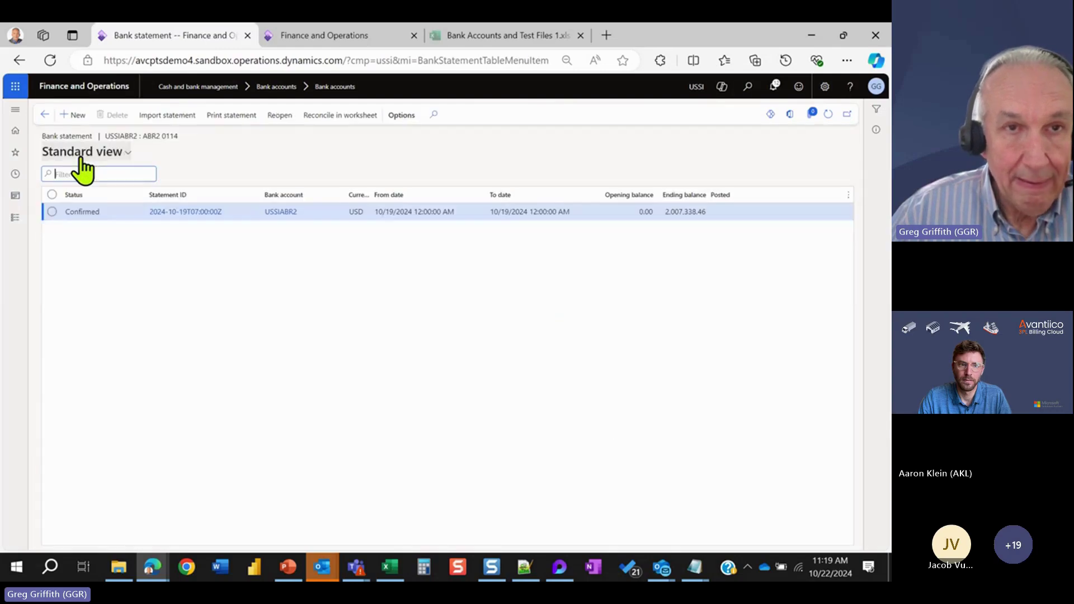
{"action": "left_click", "coordinate": [278, 116]}
{"action": "left_click", "coordinate": [156, 116]}
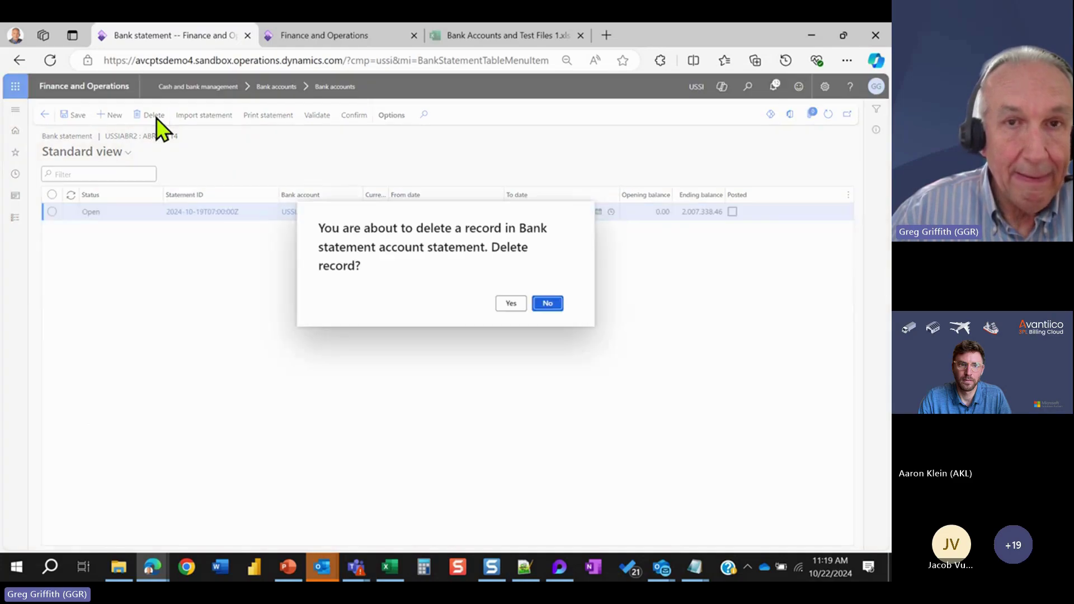
{"action": "left_click", "coordinate": [509, 304]}
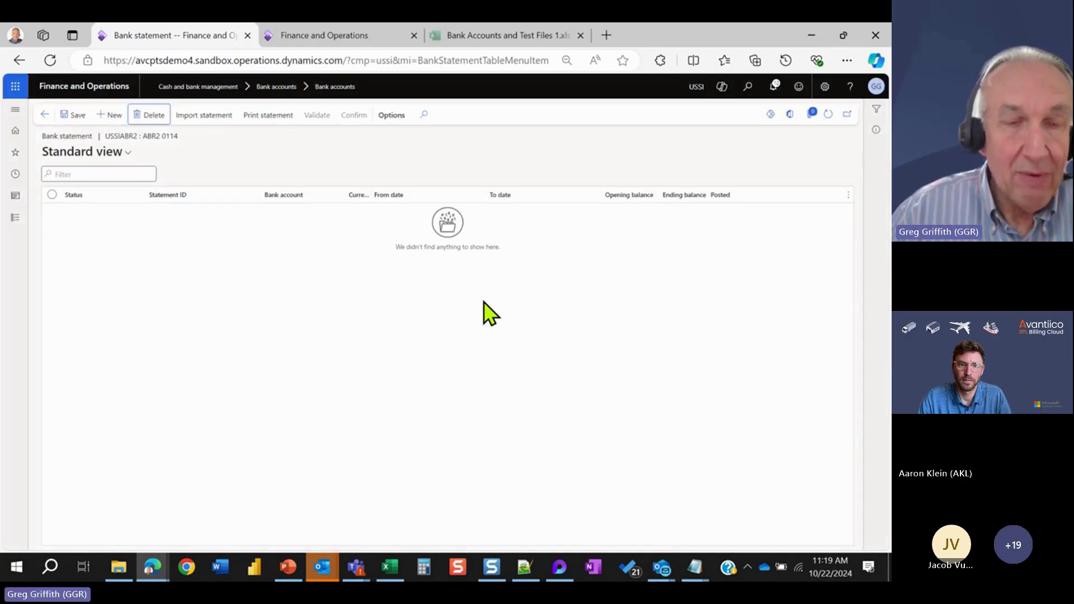
Import the file BAI2.USSI.ABR2.01.txt in BAI2 format as a bank statement for the USSIABR2 account.
{"action": "left_click", "coordinate": [42, 116]}
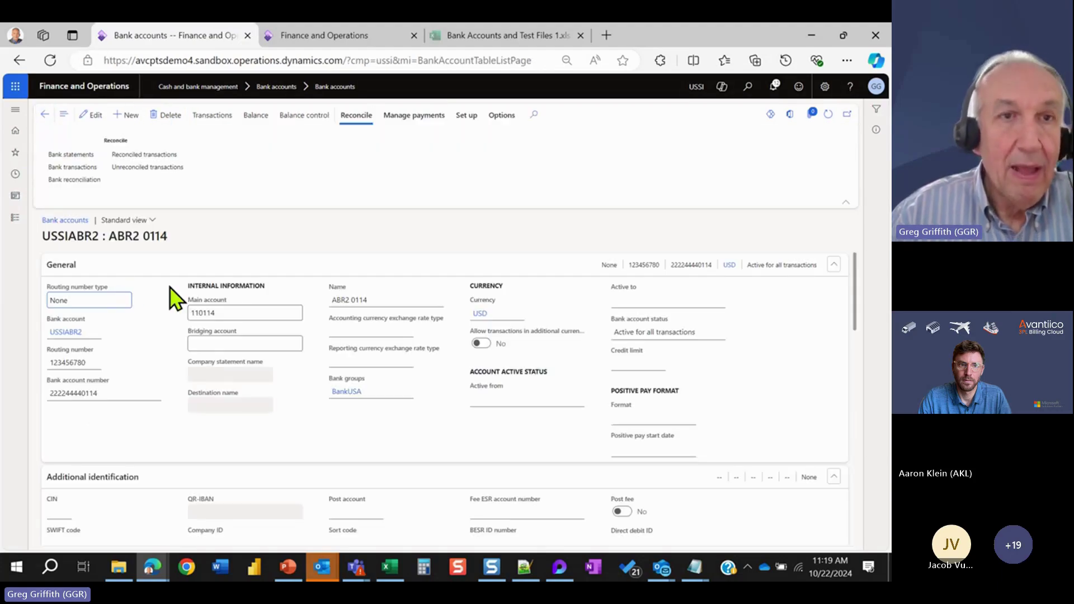
{"action": "left_click", "coordinate": [62, 155]}
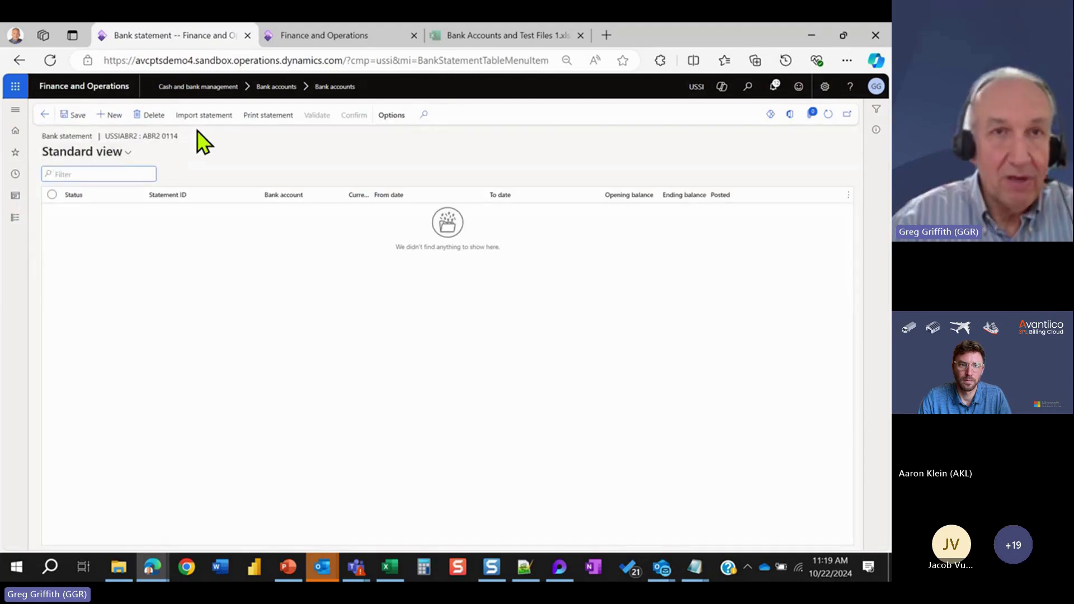
{"action": "left_click", "coordinate": [205, 115]}
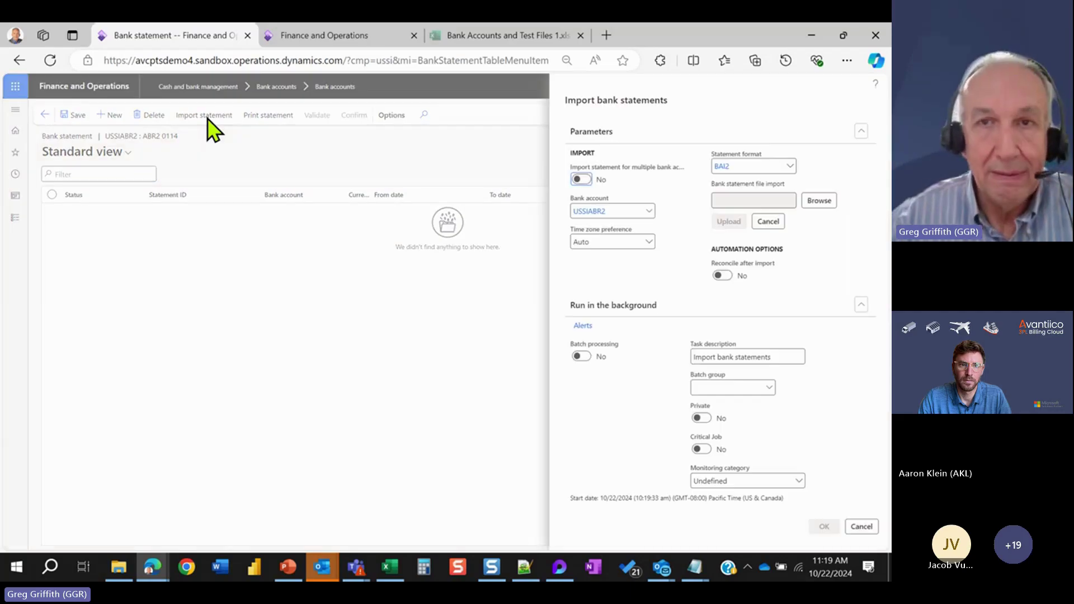
{"action": "left_click", "coordinate": [613, 213]}
{"action": "left_click", "coordinate": [613, 207]}
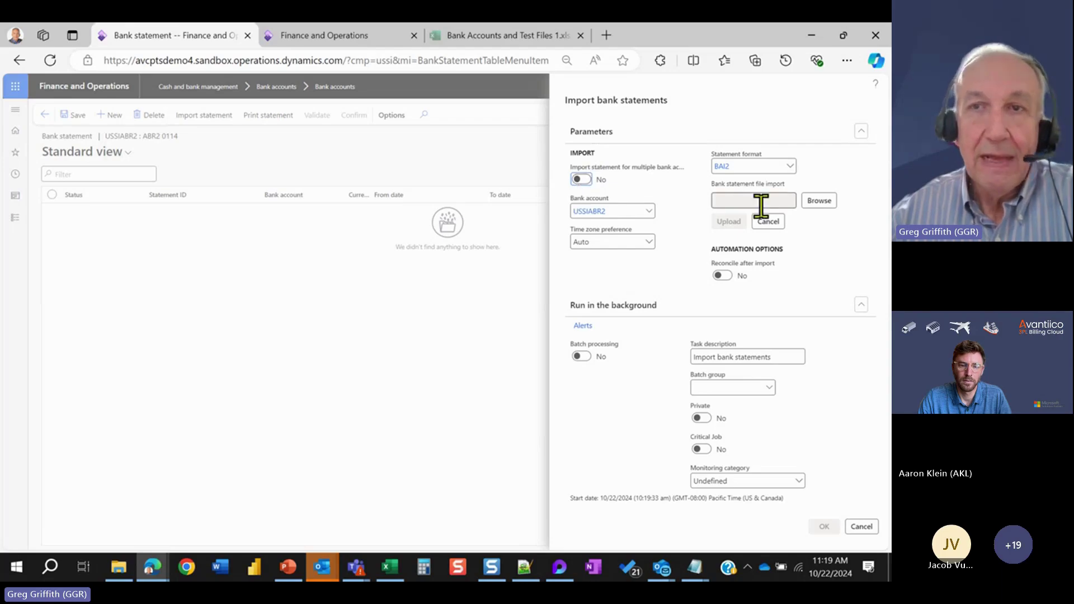
{"action": "left_click", "coordinate": [817, 200]}
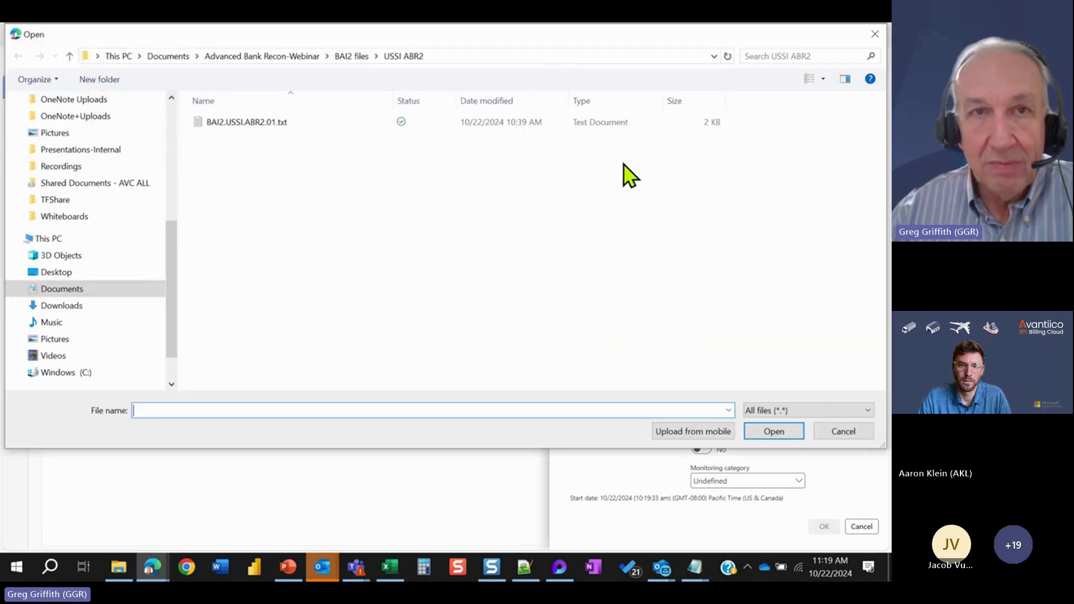
{"action": "left_click", "coordinate": [238, 124]}
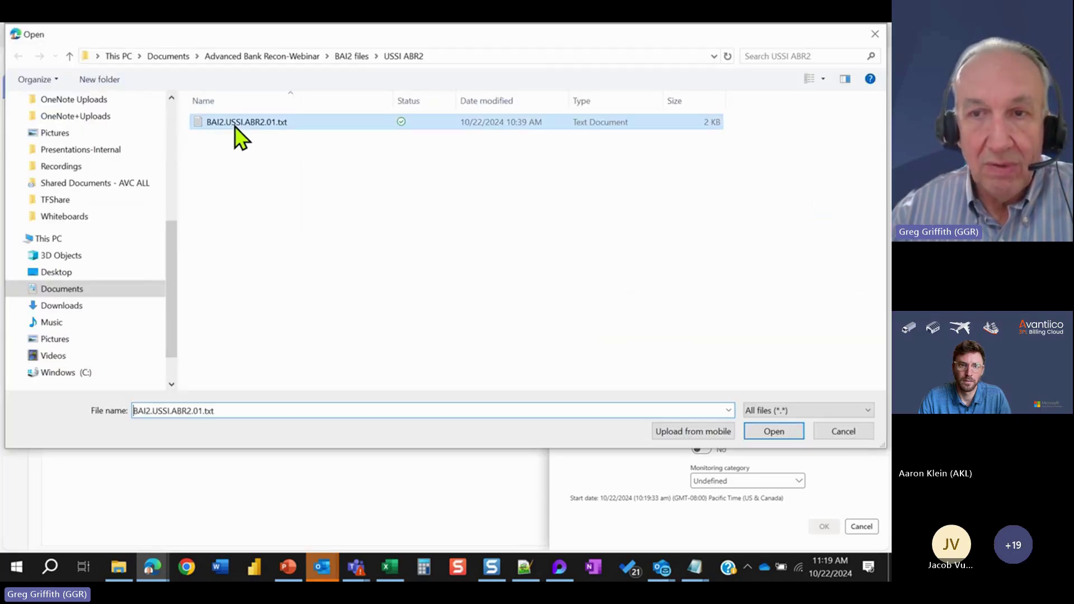
{"action": "left_click", "coordinate": [764, 435]}
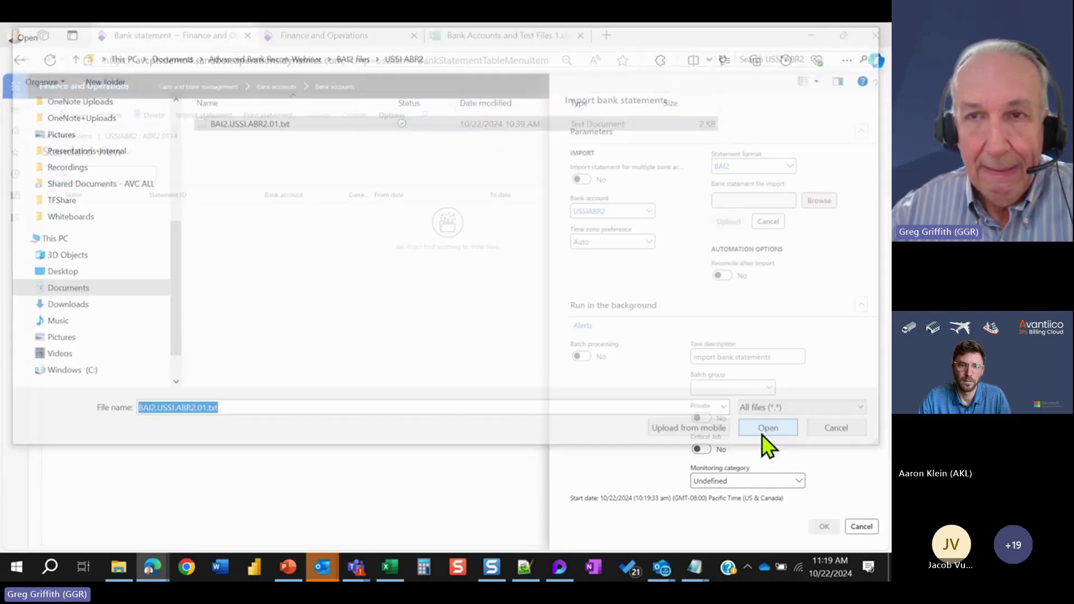
{"action": "left_click", "coordinate": [739, 226]}
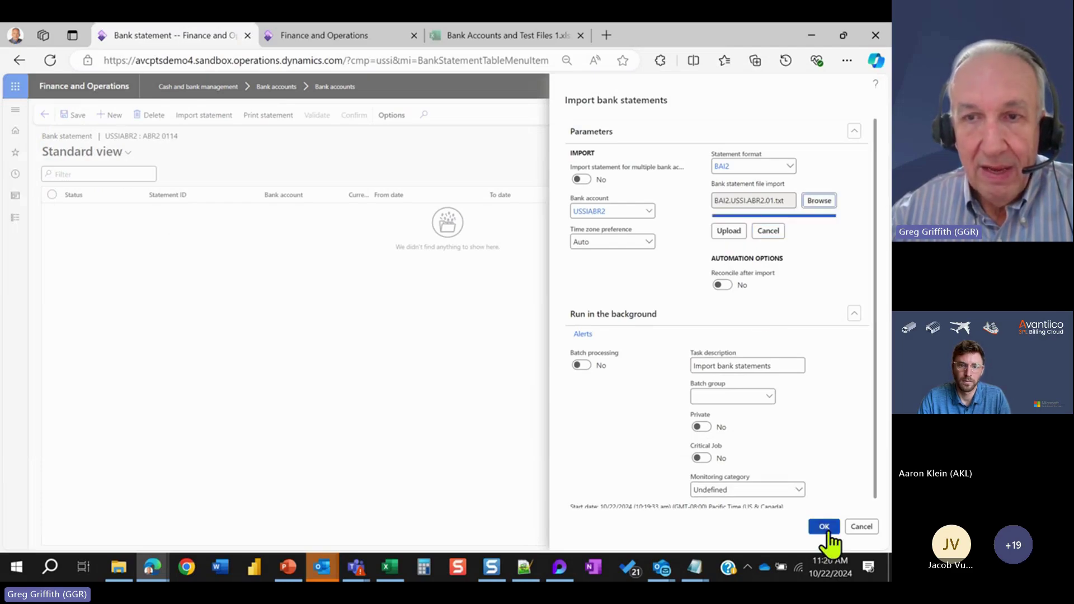
{"action": "left_click", "coordinate": [824, 526]}
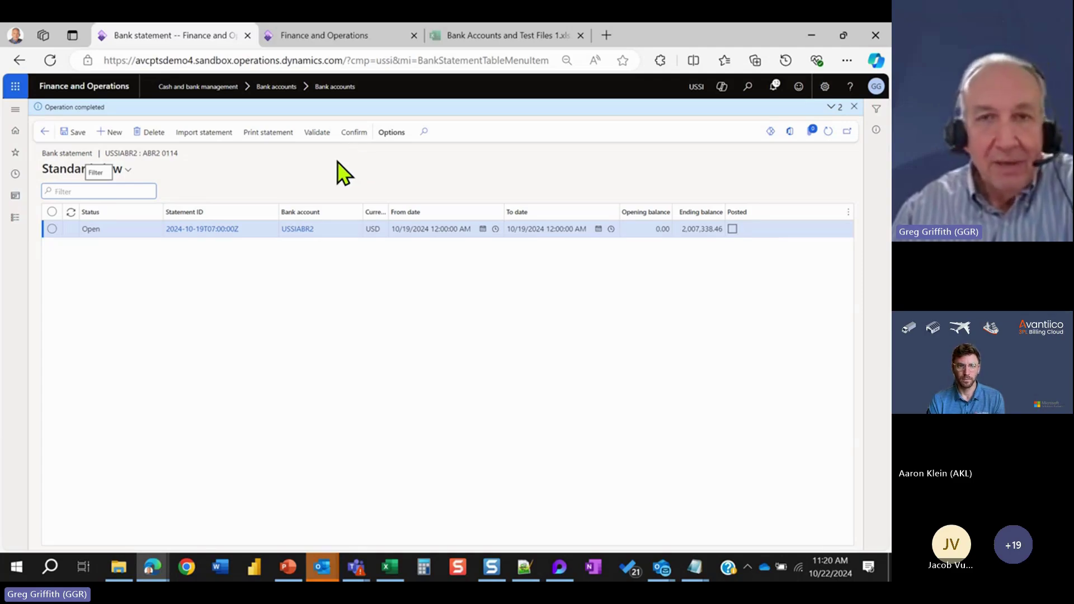
Set the imported statement's From date to 10/18/2024, and validate and confirm the statement.
{"action": "left_click", "coordinate": [413, 230]}
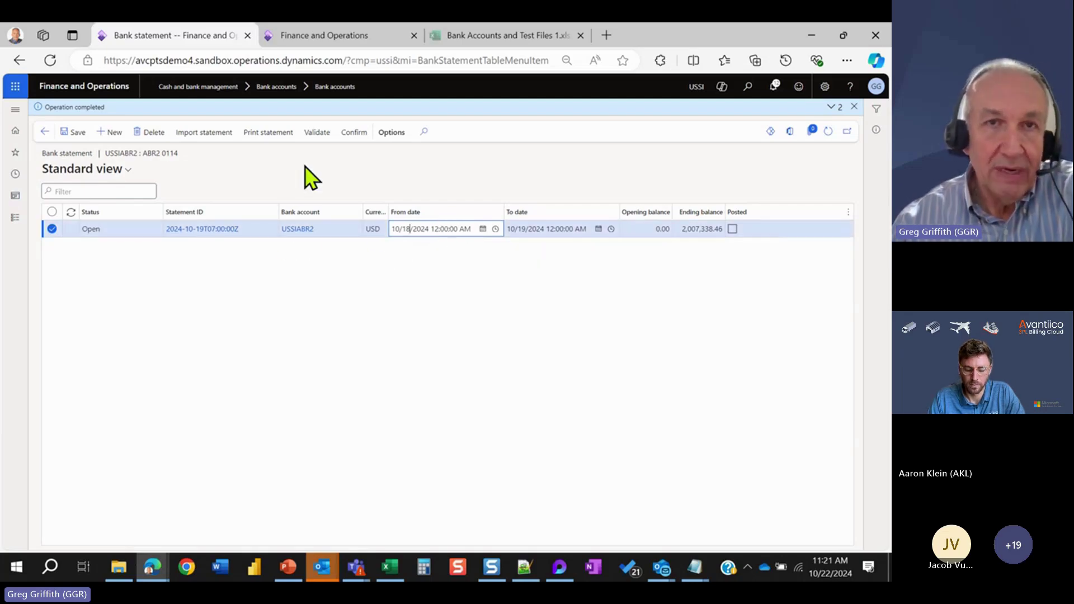
{"action": "left_click", "coordinate": [312, 135]}
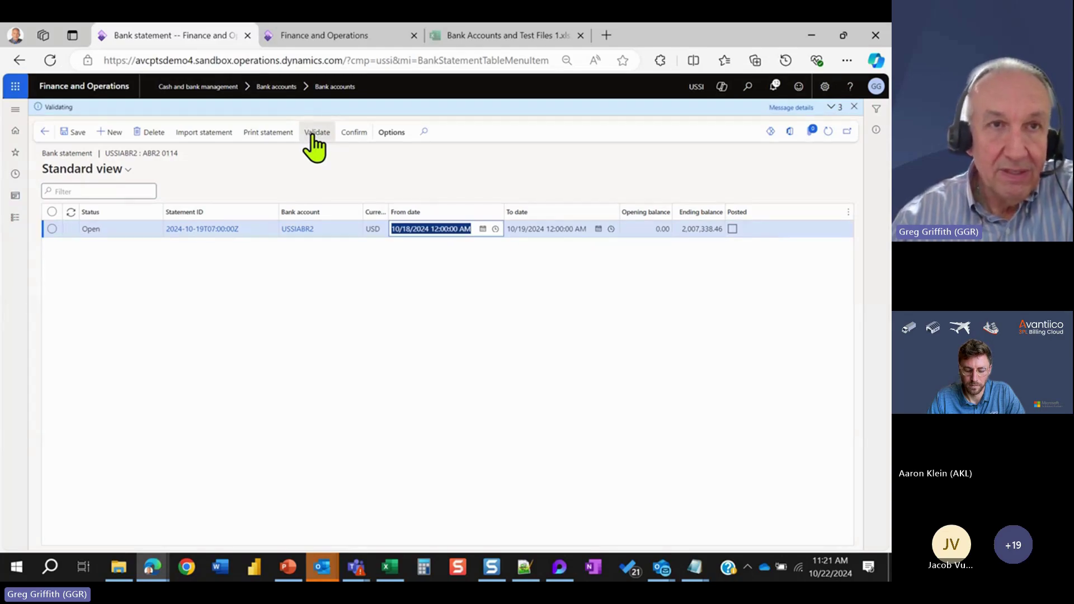
{"action": "left_click", "coordinate": [804, 110]}
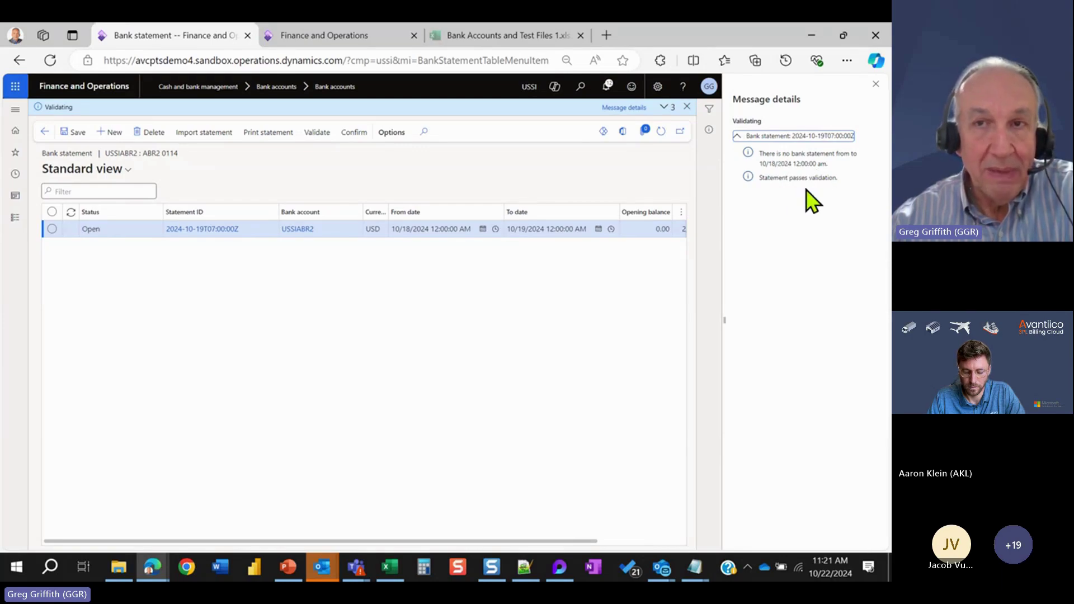
{"action": "left_click", "coordinate": [876, 85]}
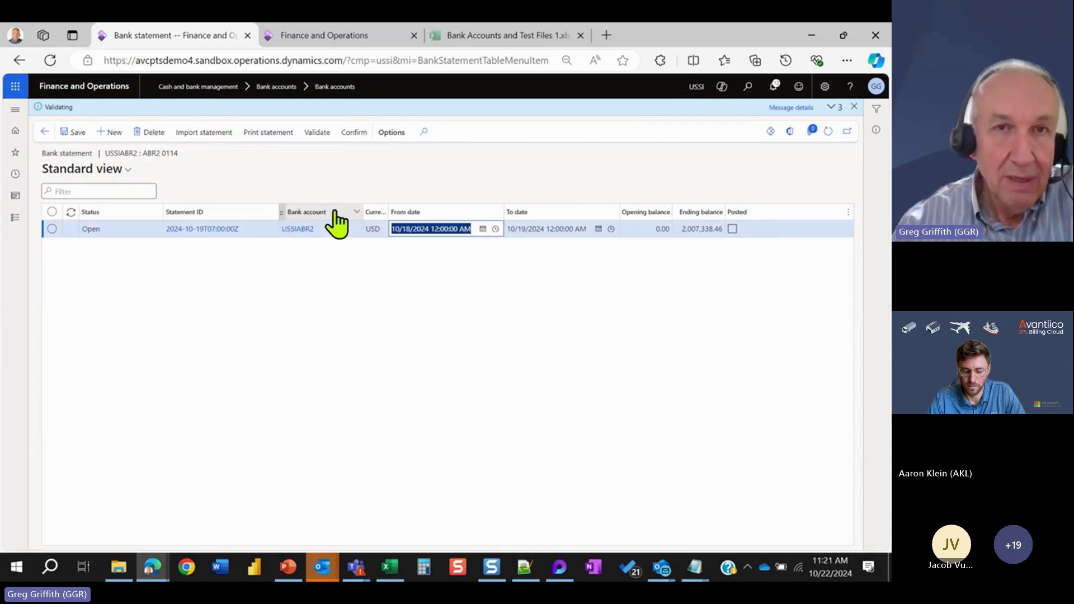
{"action": "left_click", "coordinate": [356, 139]}
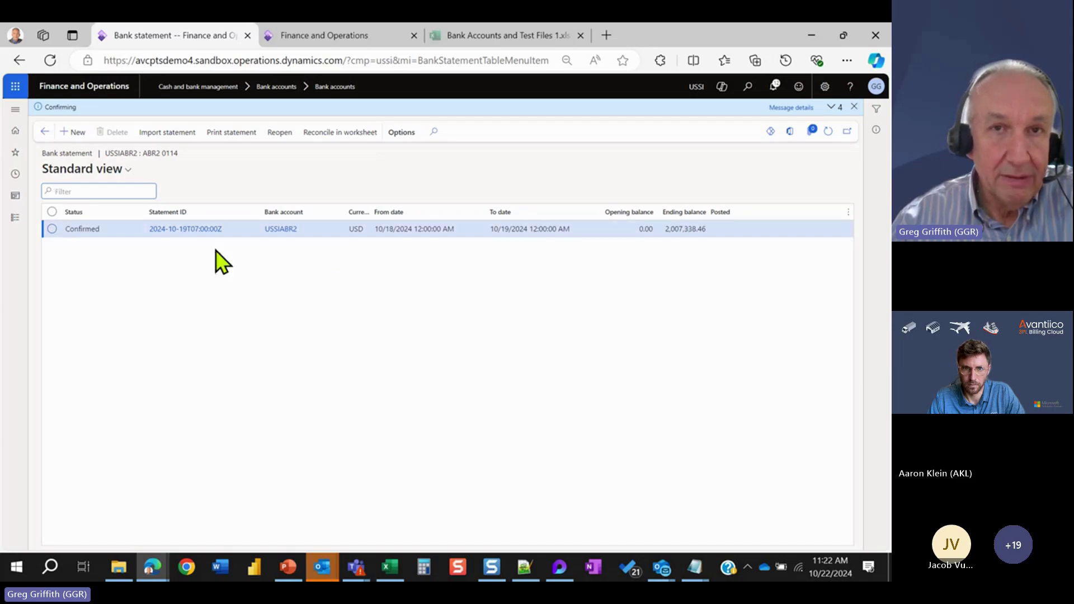
{"action": "left_click", "coordinate": [352, 137]}
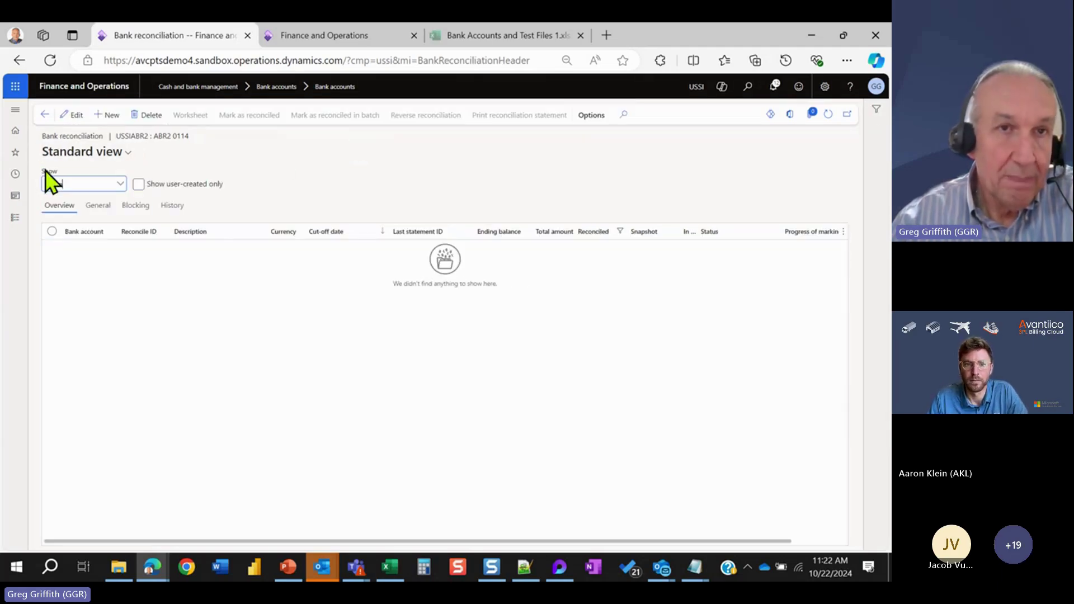
Create a new bank reconciliation for the USSIABR2 account and review the matched and unmatched transactions in its worksheet.
{"action": "left_click", "coordinate": [111, 116]}
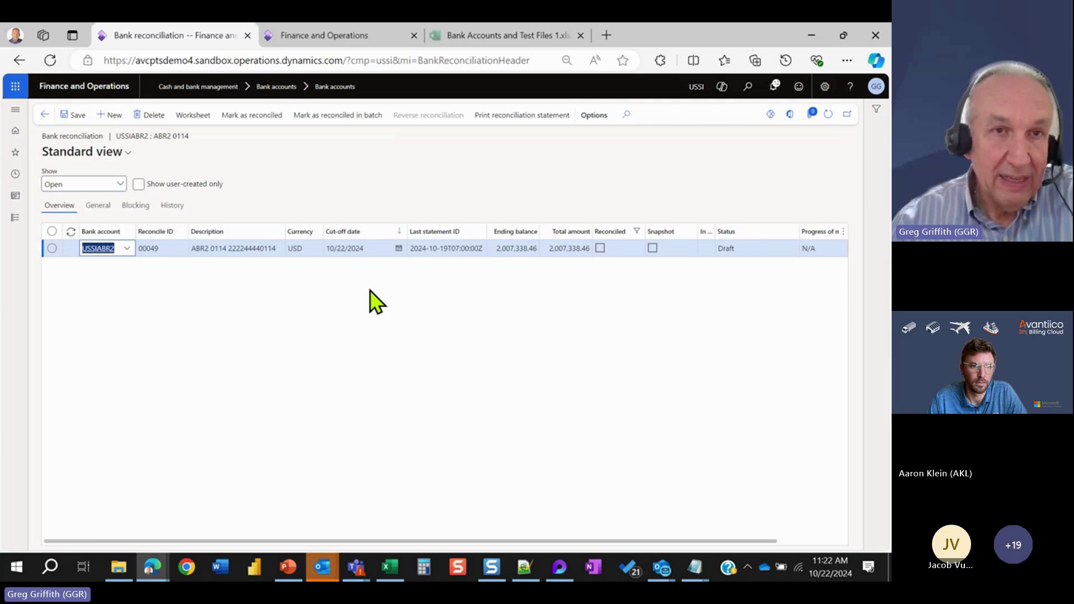
{"action": "left_click", "coordinate": [202, 120]}
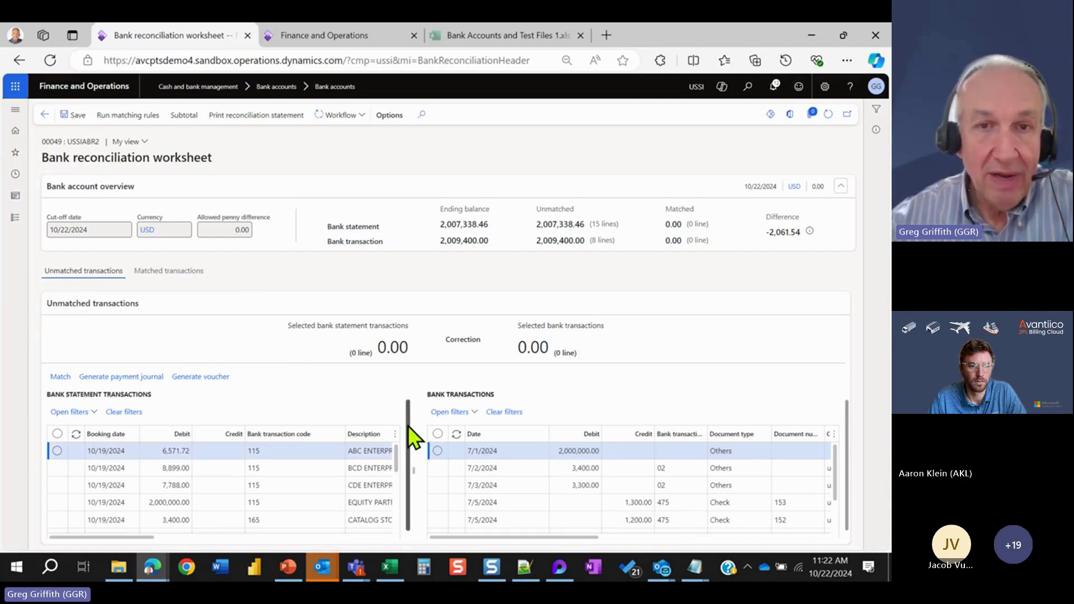
{"action": "mouse_move", "coordinate": [410, 426]}
{"action": "left_mouse_down"}
{"action": "mouse_move", "coordinate": [520, 451]}
{"action": "mouse_move", "coordinate": [440, 438]}
{"action": "mouse_move", "coordinate": [390, 446]}
{"action": "mouse_move", "coordinate": [391, 434]}
{"action": "mouse_move", "coordinate": [425, 440]}
{"action": "left_mouse_up"}
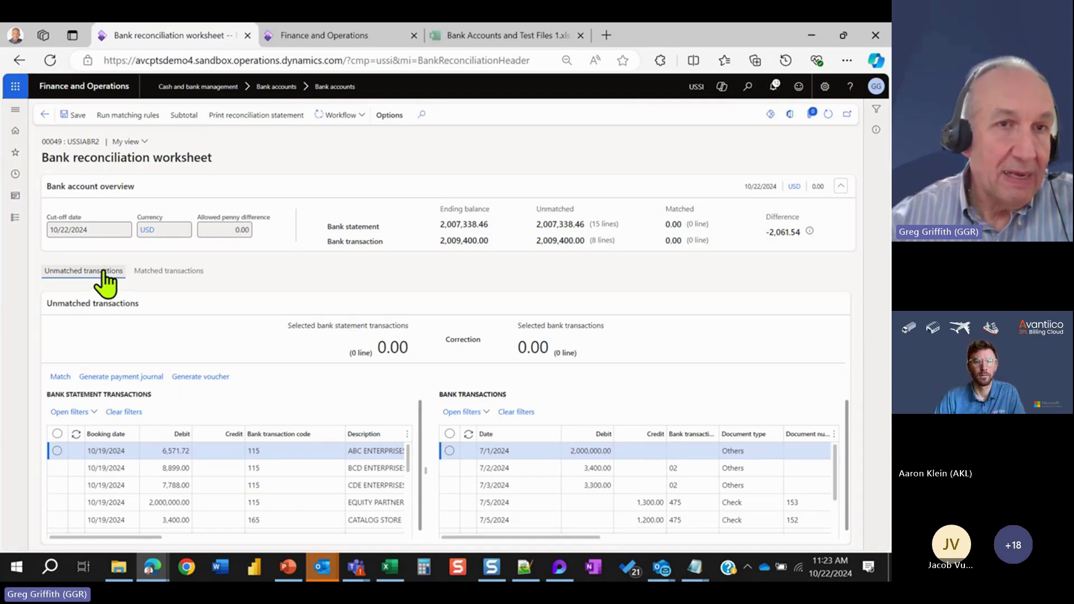
{"action": "left_click", "coordinate": [175, 271]}
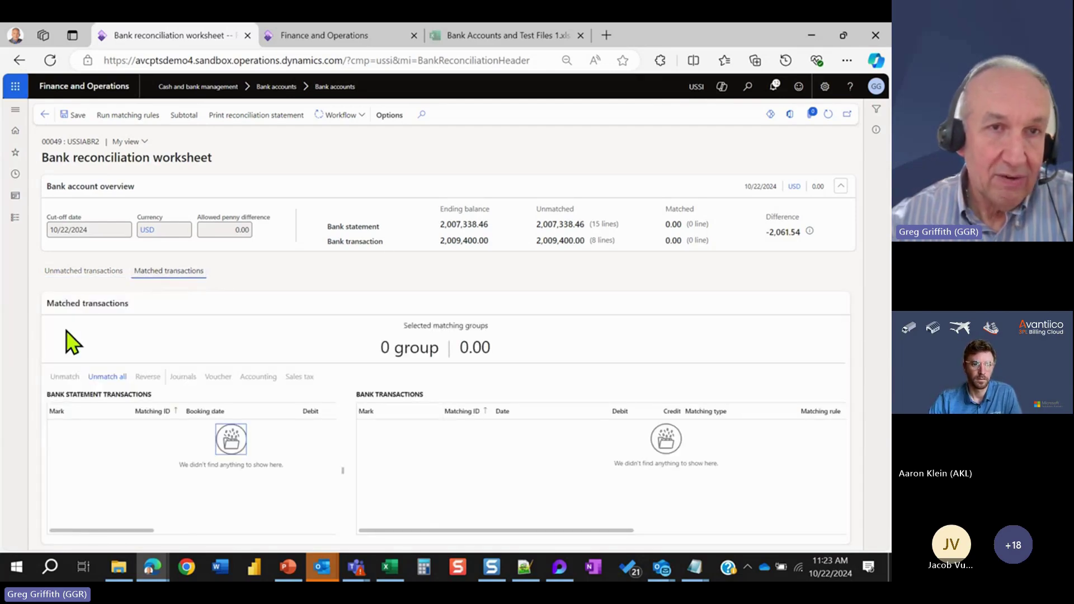
{"action": "left_click", "coordinate": [69, 271]}
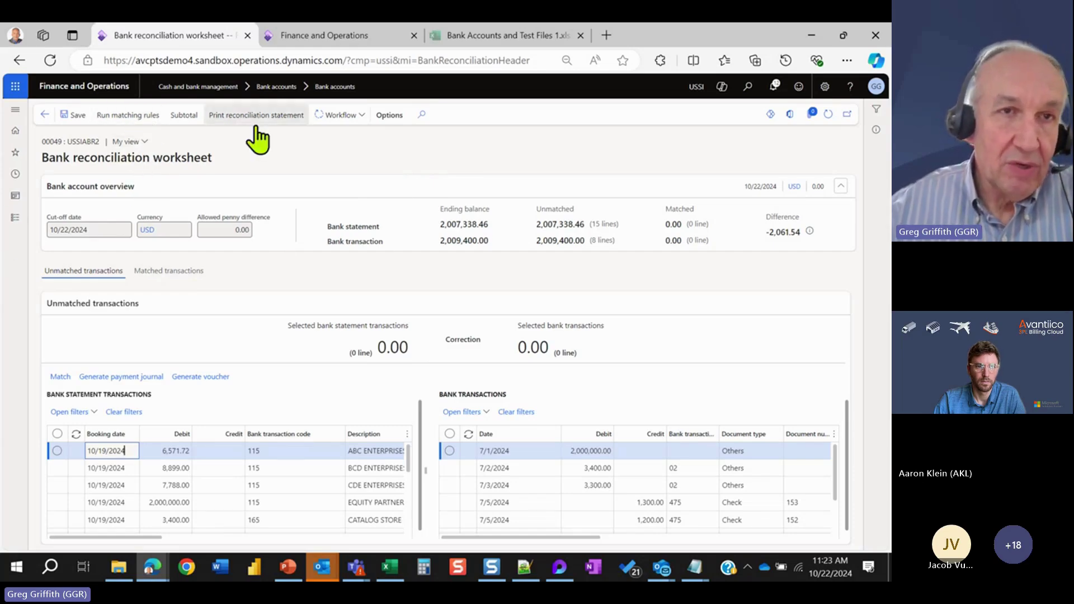
Examine the MWBD reconciliation matching rule's grouping conditions, basic and additional matching criteria, and statement line selection.
{"action": "left_click", "coordinate": [13, 218]}
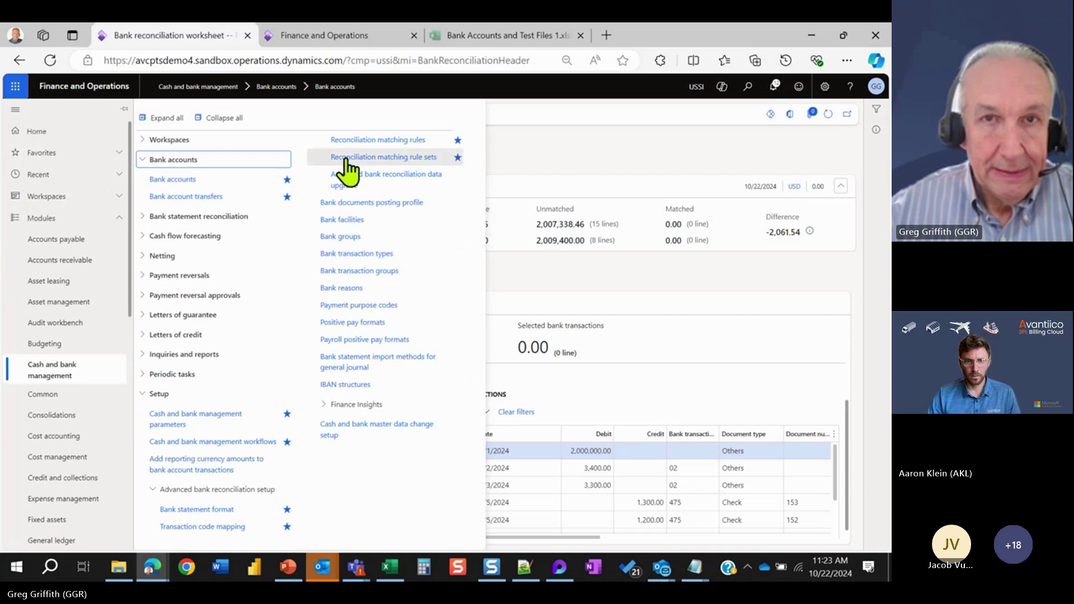
{"action": "left_click", "coordinate": [377, 141]}
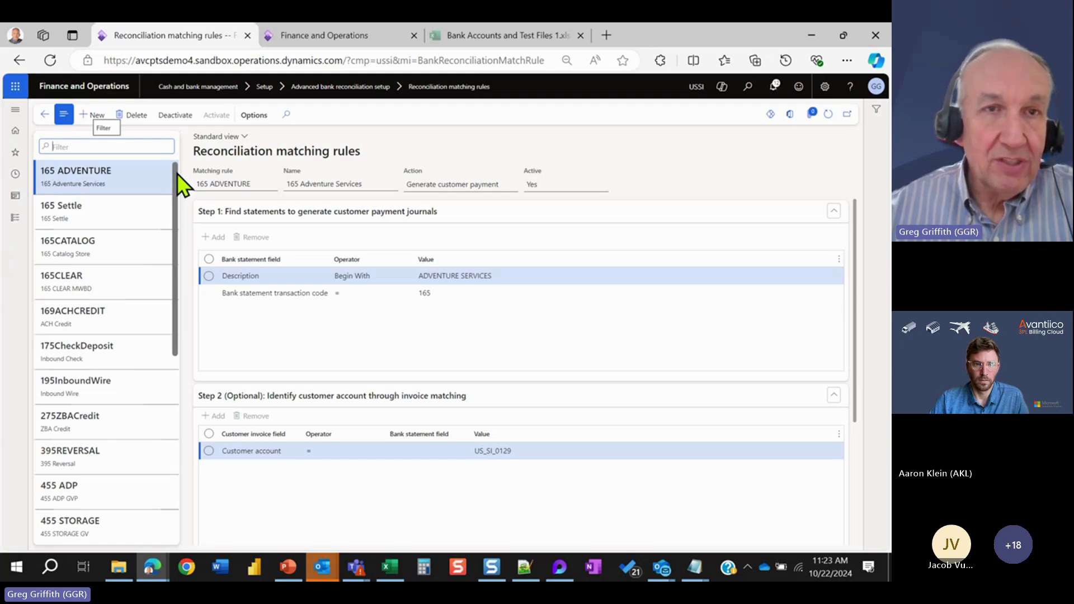
{"action": "left_click_drag", "start_coordinate": [177, 173], "coordinate": [173, 395]}
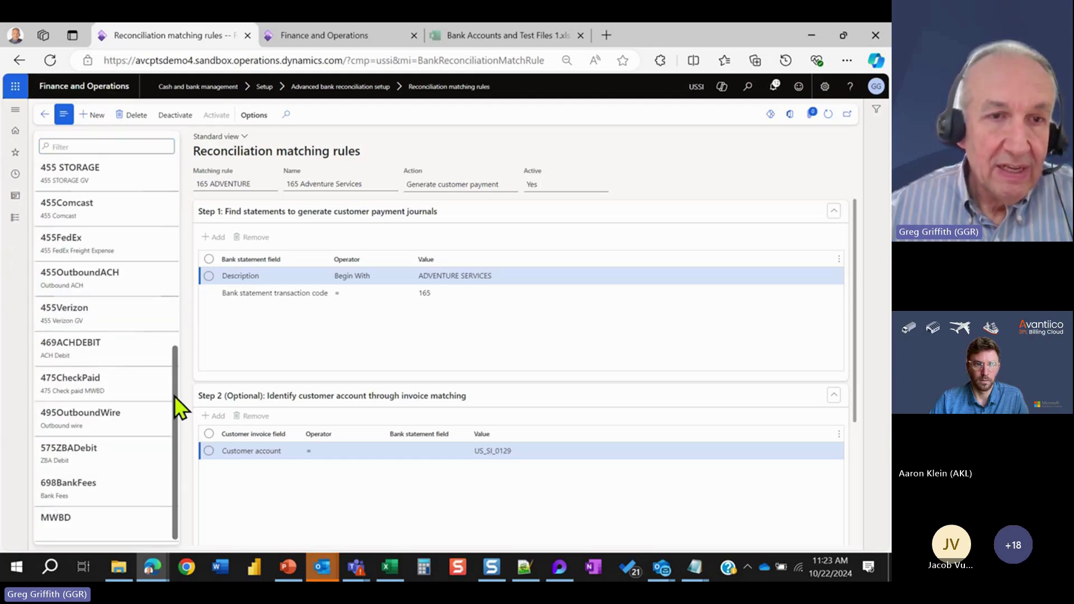
{"action": "left_click", "coordinate": [85, 513]}
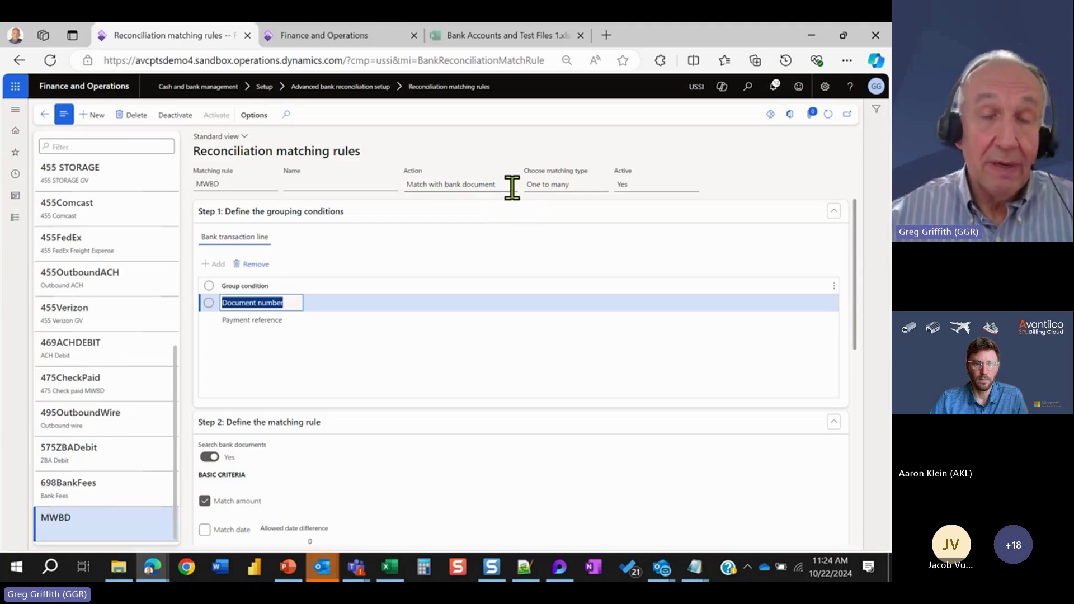
{"action": "scroll", "coordinate": [392, 353], "scroll_direction": "down", "scroll_amount": 3}
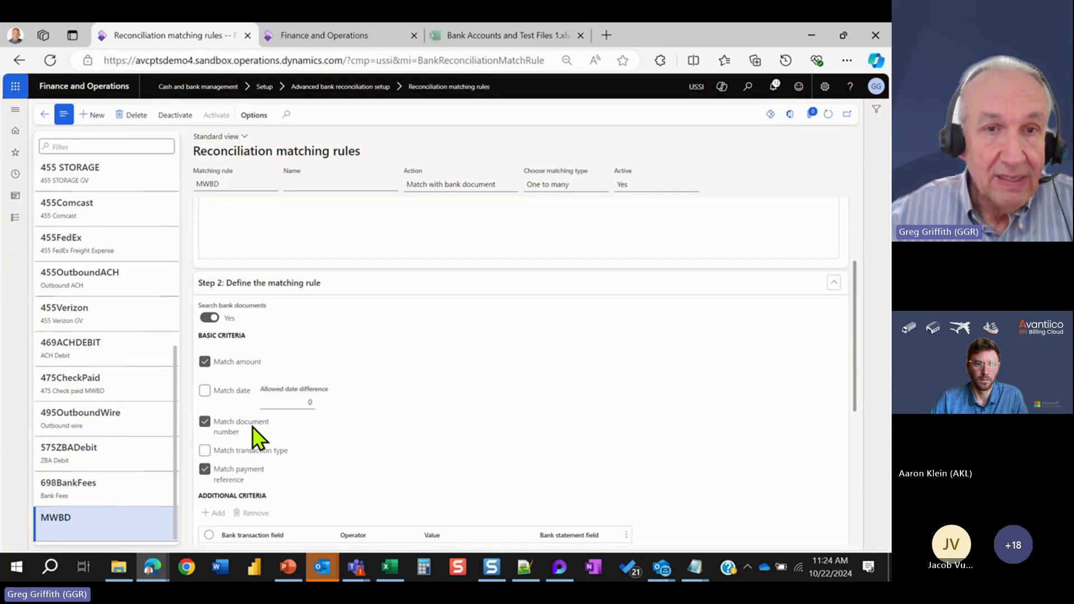
{"action": "scroll", "coordinate": [361, 433], "scroll_direction": "down", "scroll_amount": 5}
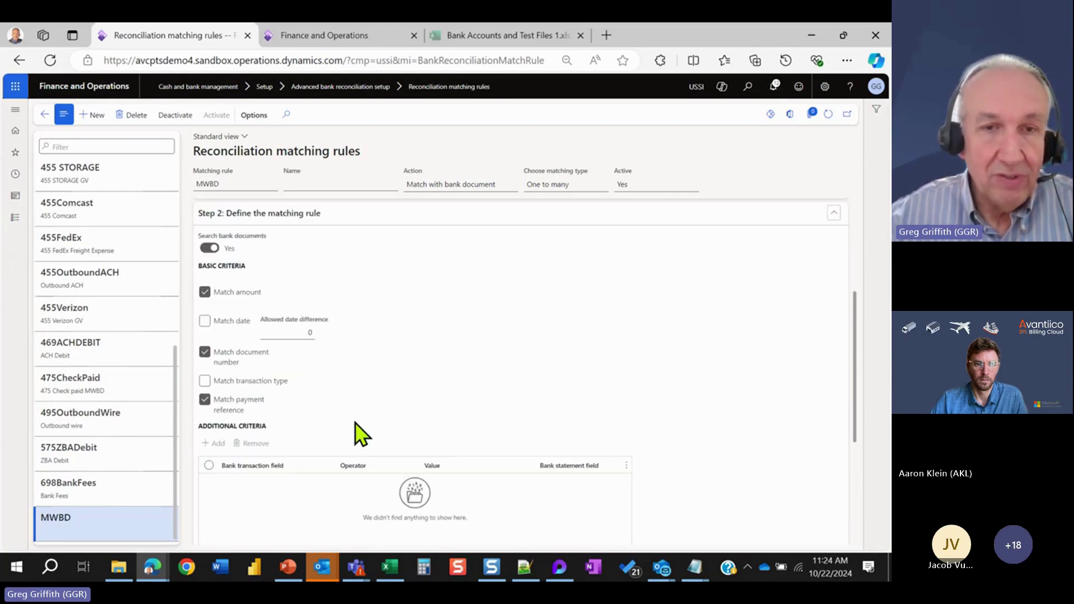
{"action": "scroll", "coordinate": [347, 425], "scroll_direction": "down", "scroll_amount": 1}
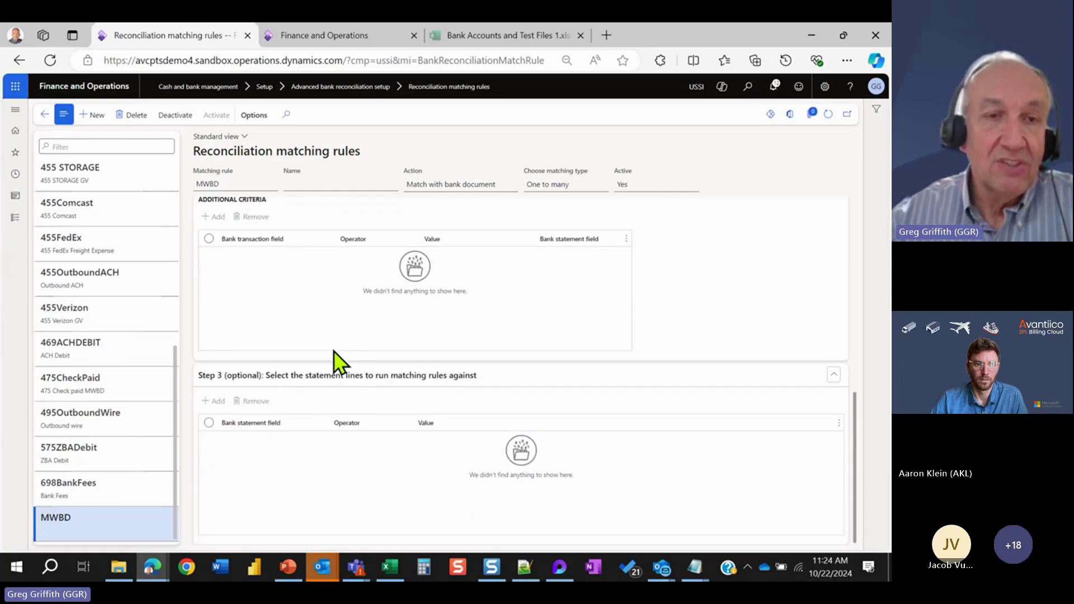
{"action": "scroll", "coordinate": [333, 350], "scroll_direction": "up", "scroll_amount": 4}
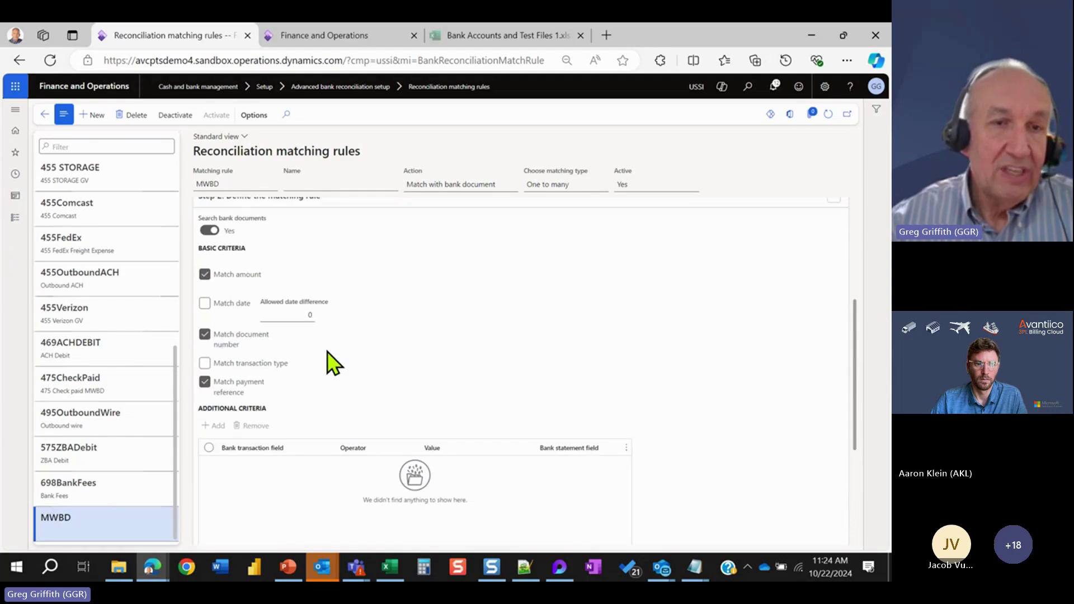
{"action": "scroll", "coordinate": [329, 367], "scroll_direction": "down", "scroll_amount": 3}
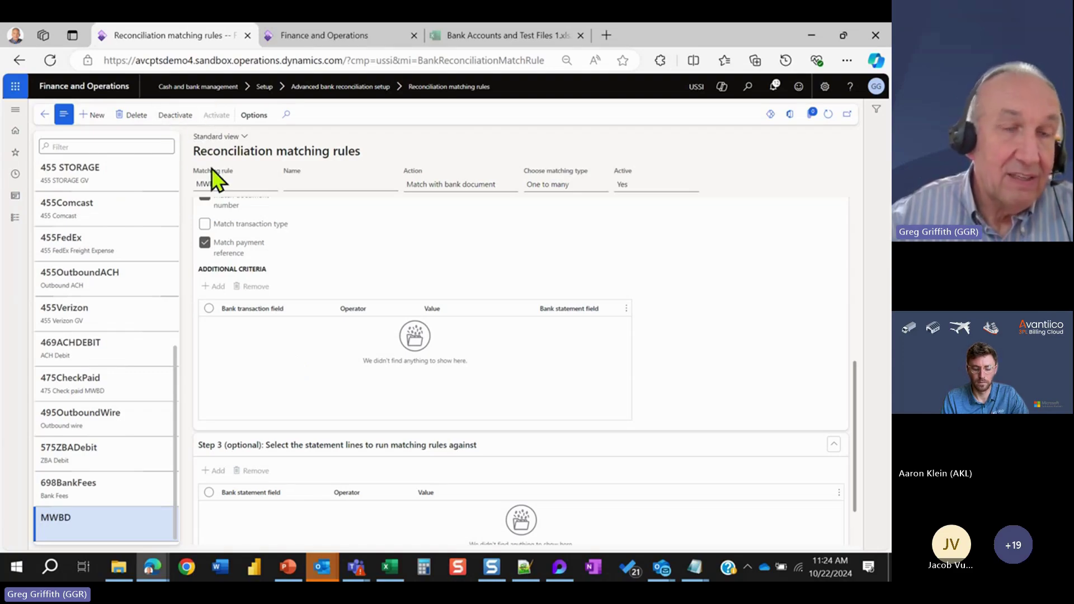
{"action": "left_click", "coordinate": [47, 118]}
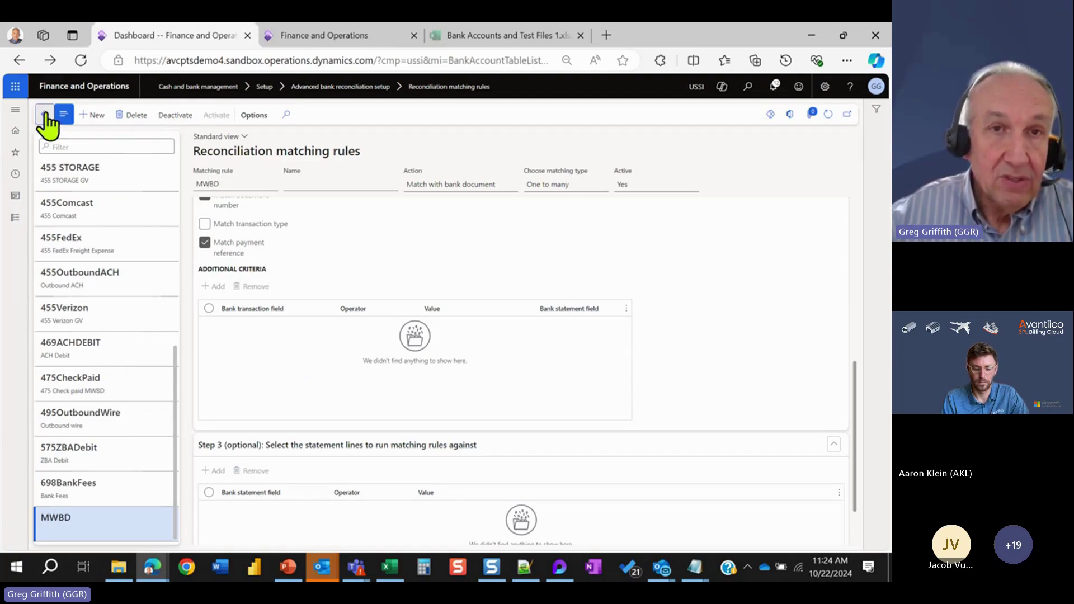
Return to the USSIABR2 bank account in Cash and bank management and open its bank statements.
{"action": "left_click", "coordinate": [16, 219]}
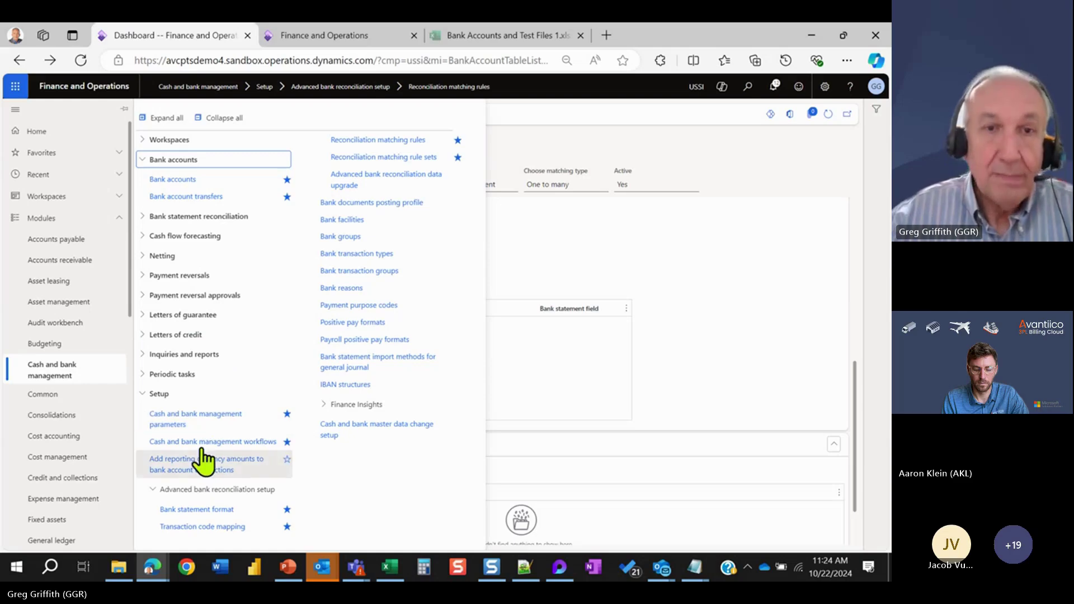
{"action": "left_click", "coordinate": [162, 183]}
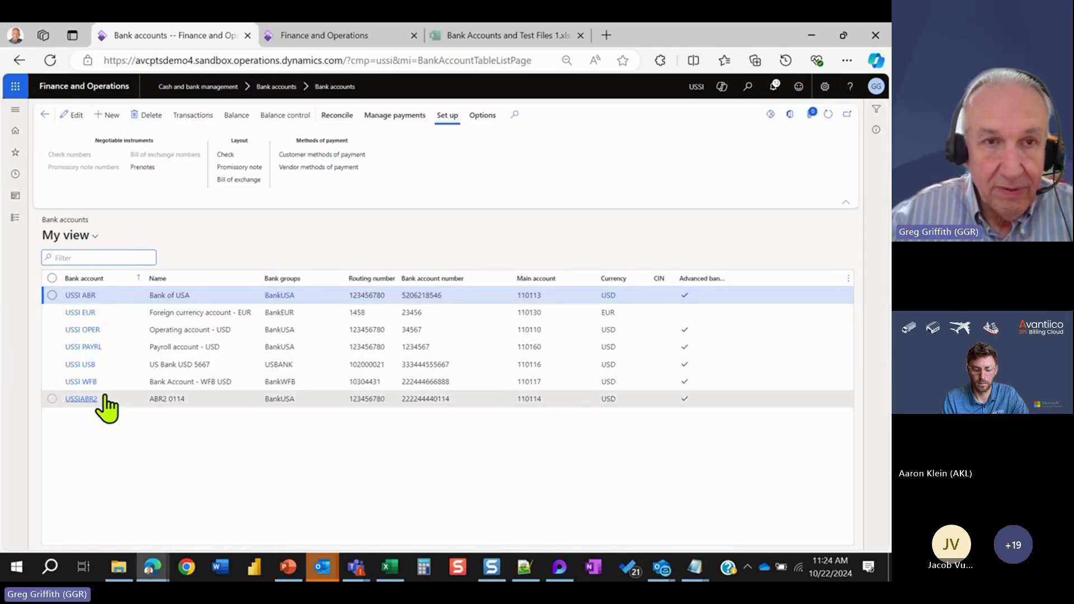
{"action": "left_click", "coordinate": [86, 399]}
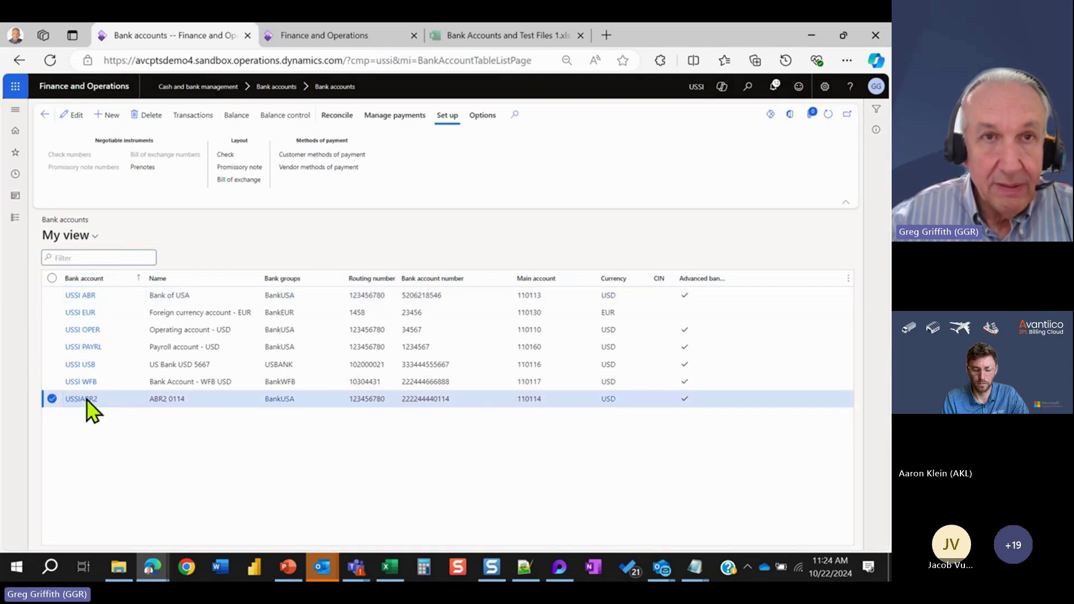
{"action": "left_click", "coordinate": [95, 399]}
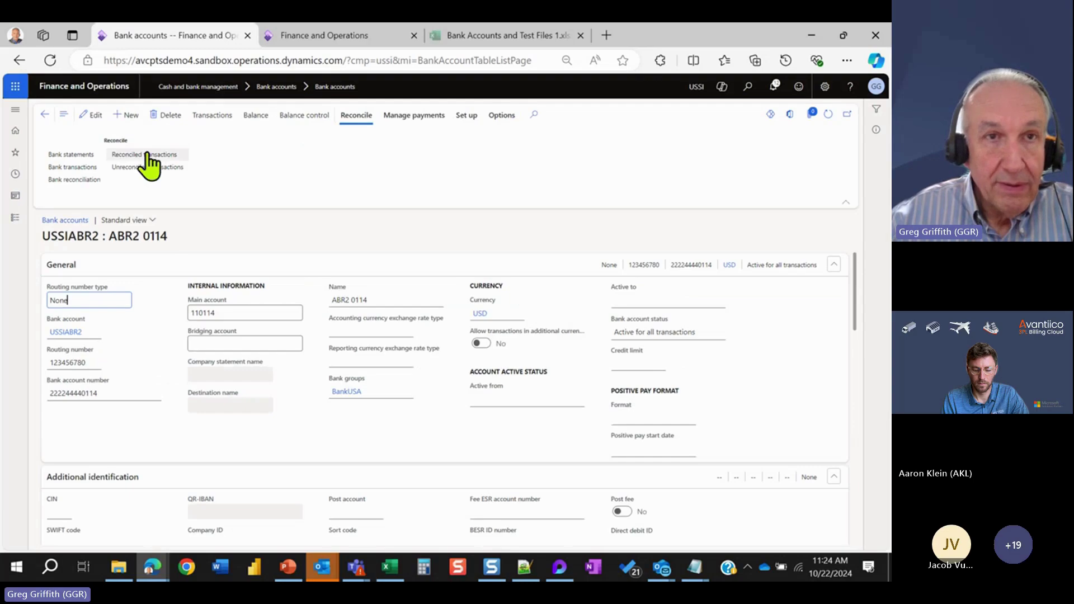
{"action": "left_click", "coordinate": [74, 157]}
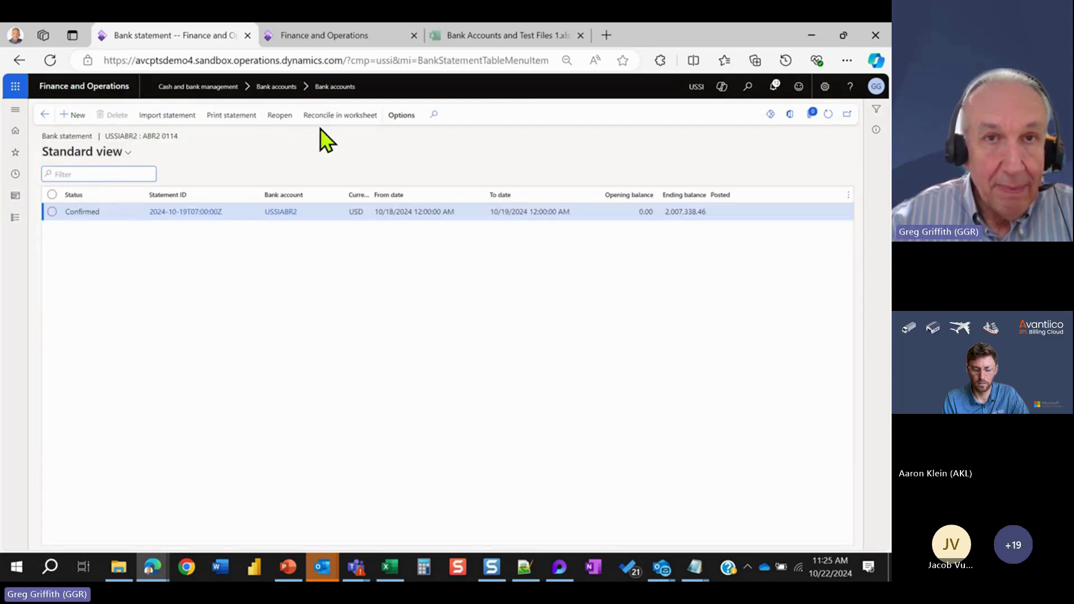
Open the confirmed USSIABR2 statement in the reconciliation worksheet and run the MWBD matching rule on it.
{"action": "left_click", "coordinate": [328, 120]}
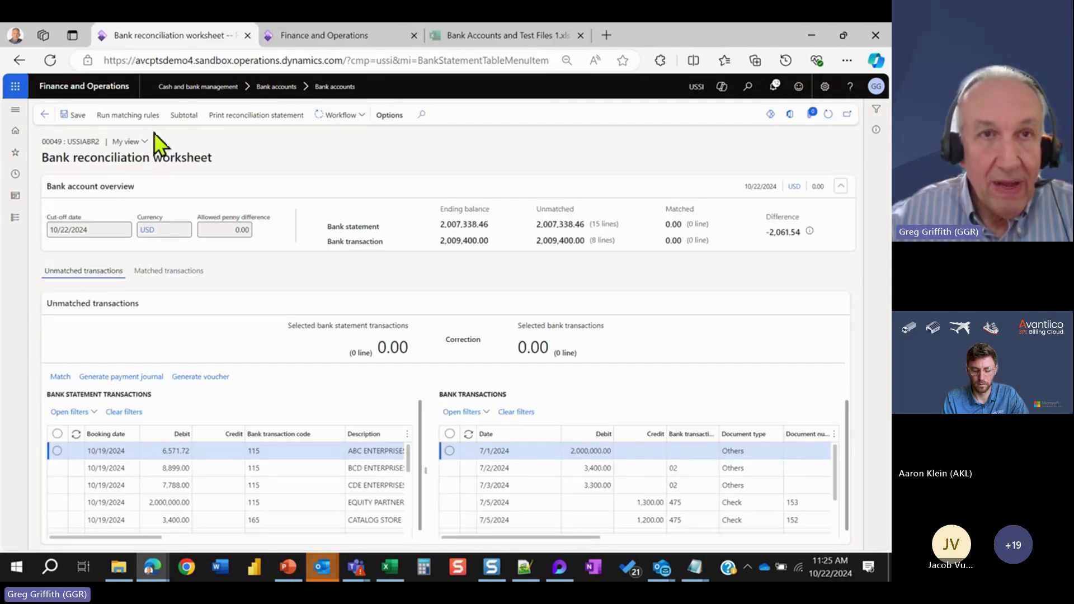
{"action": "left_click", "coordinate": [147, 118]}
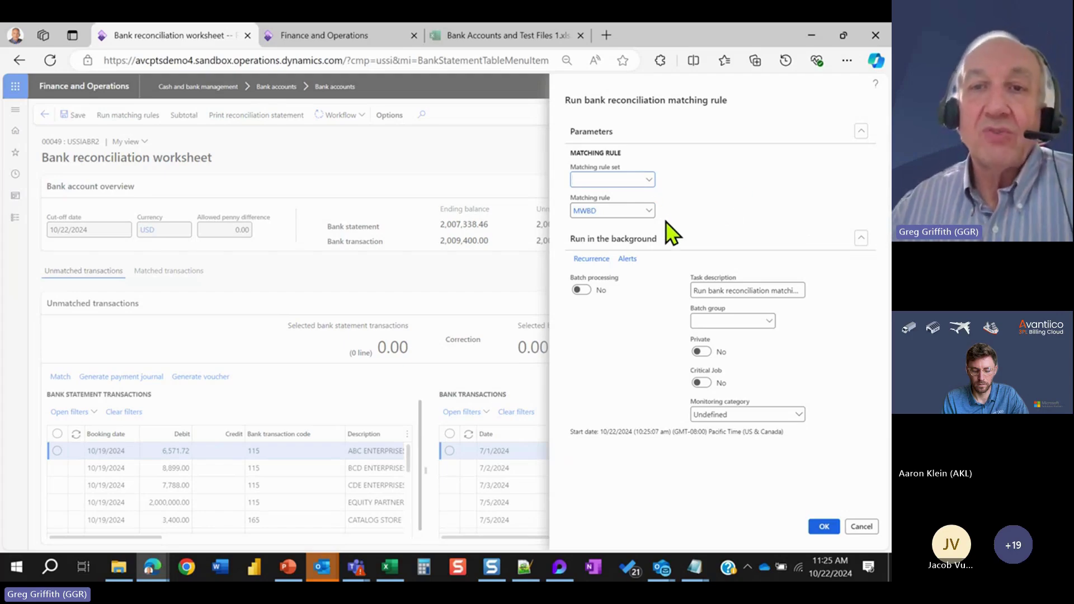
{"action": "left_click", "coordinate": [647, 213]}
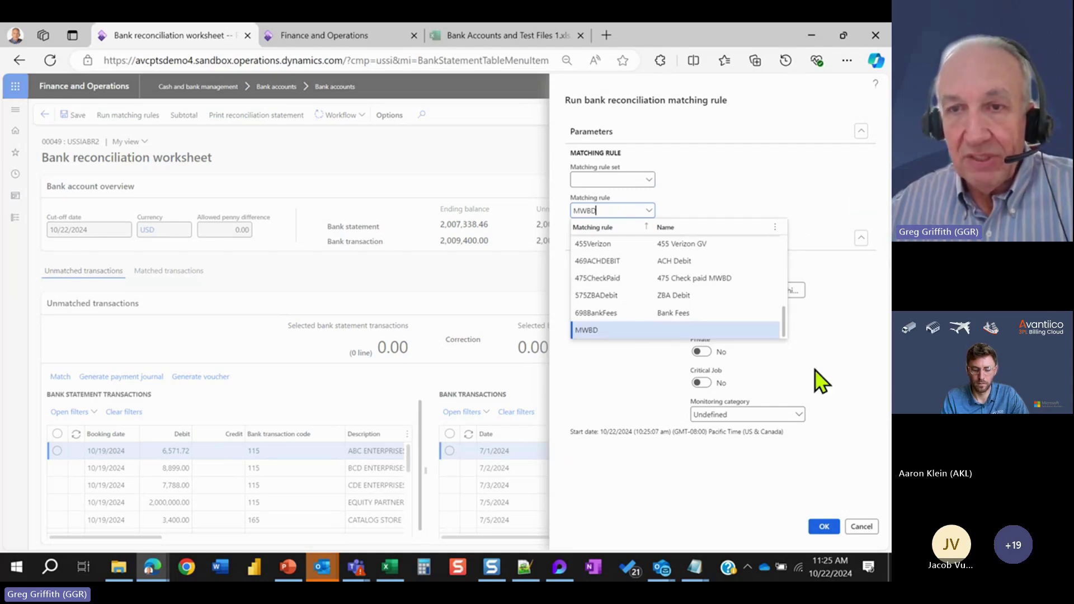
{"action": "left_click", "coordinate": [831, 527]}
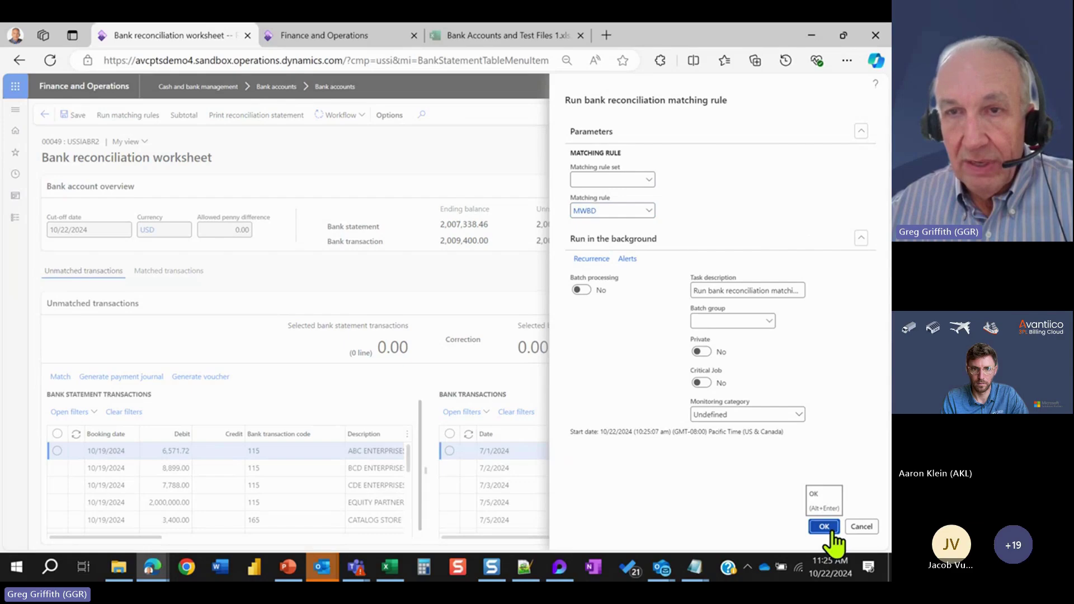
{"action": "left_click", "coordinate": [831, 529]}
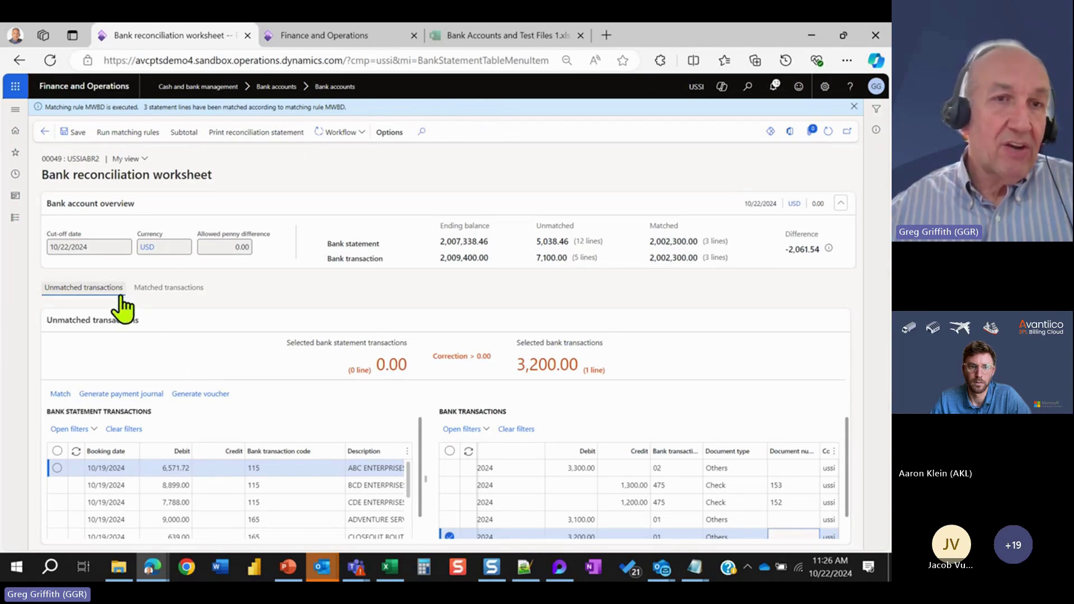
Examine the matched statement lines and bank transactions, comparing their dates, amounts, matching rule, transaction codes, and status.
{"action": "left_click", "coordinate": [164, 288]}
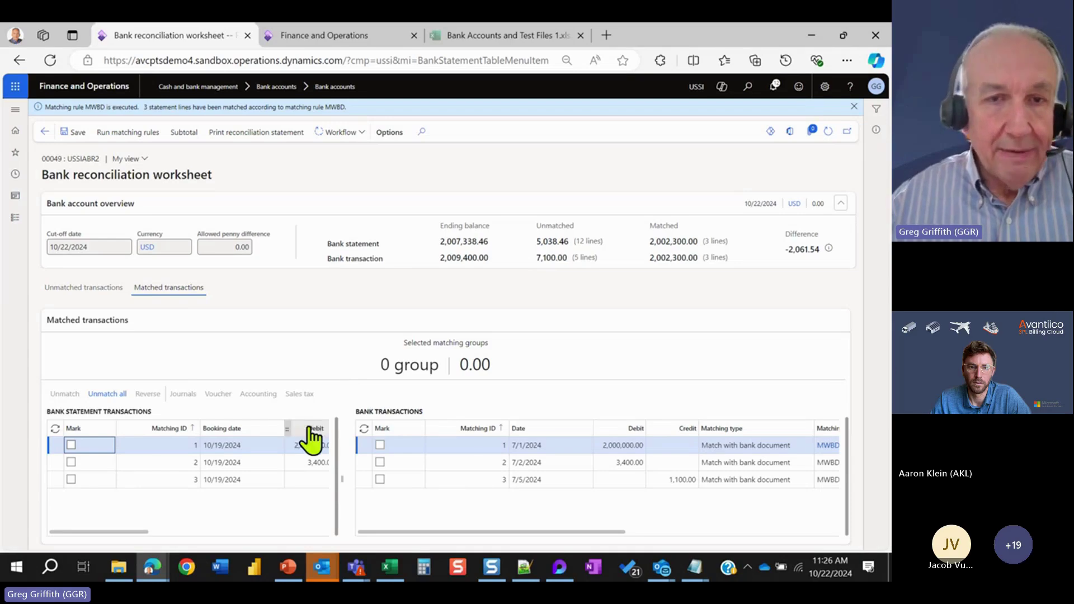
{"action": "left_click", "coordinate": [261, 446]}
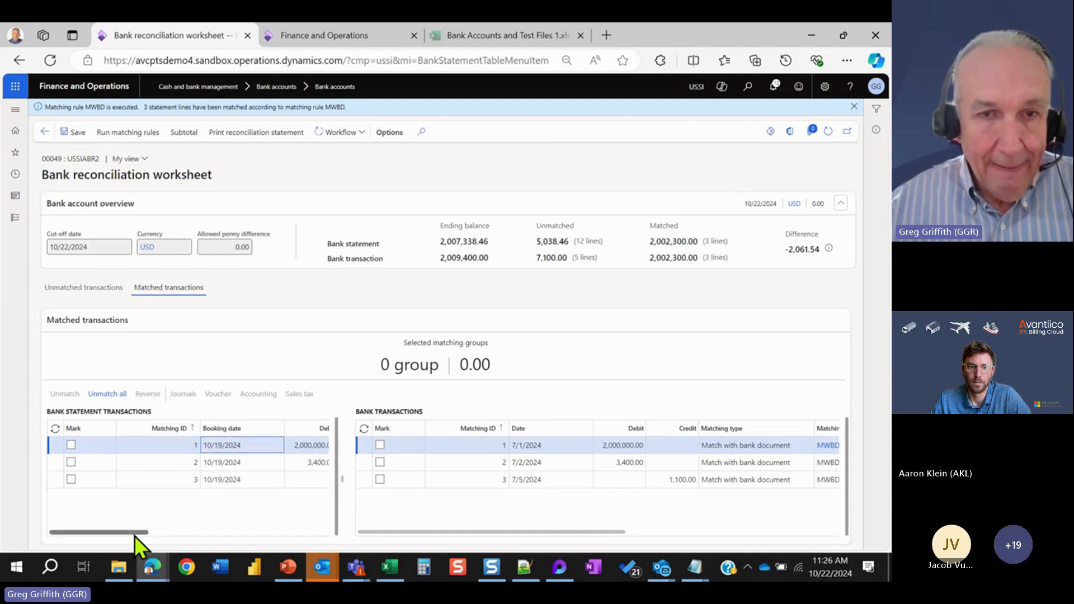
{"action": "left_click_drag", "start_coordinate": [134, 535], "coordinate": [179, 538]}
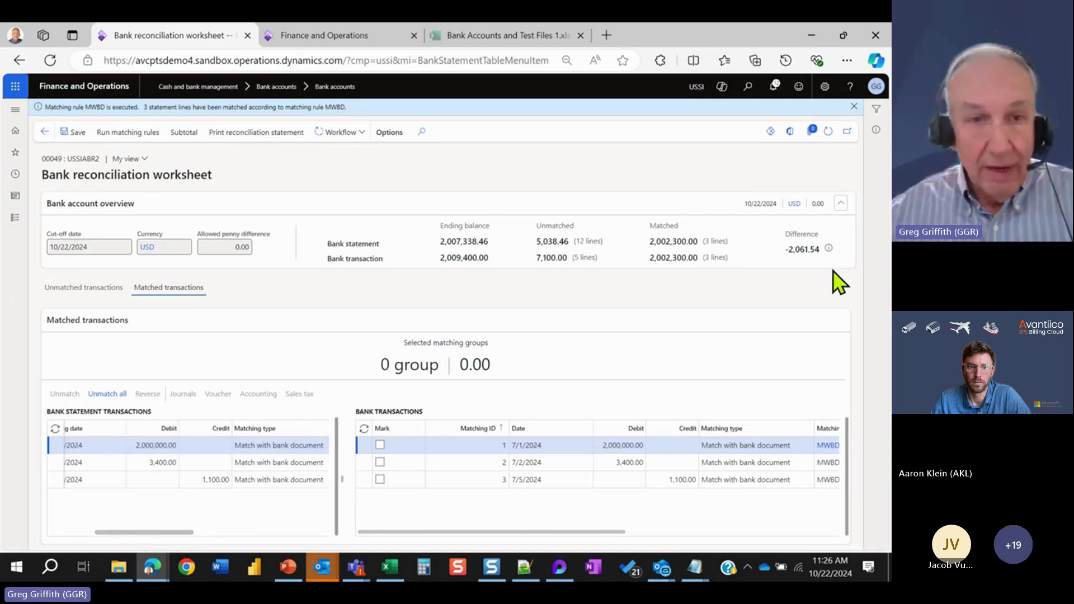
{"action": "left_click_drag", "start_coordinate": [186, 531], "coordinate": [237, 545]}
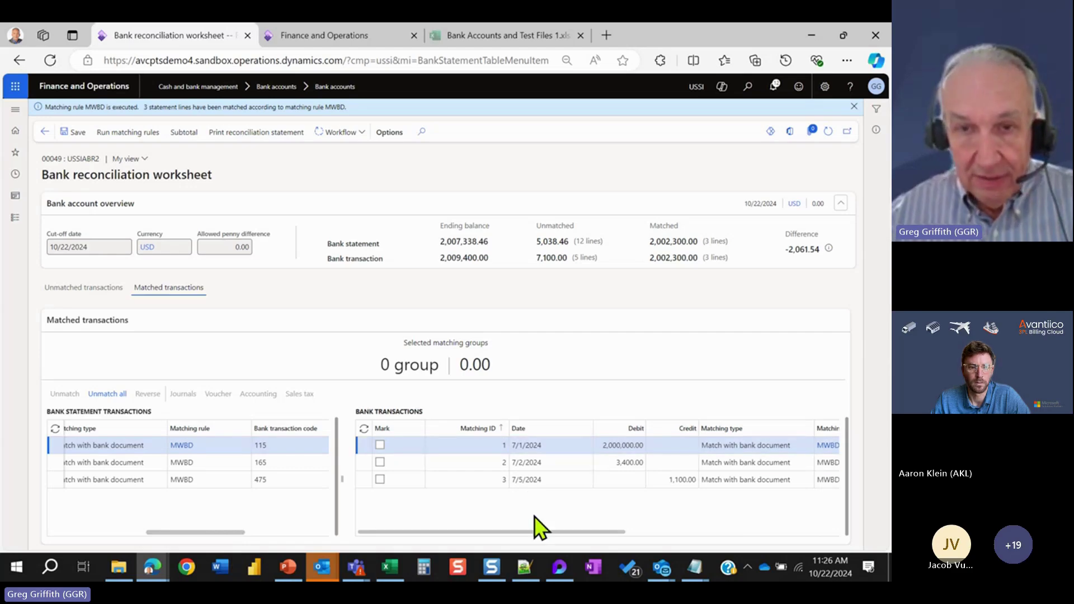
{"action": "left_click_drag", "start_coordinate": [538, 532], "coordinate": [429, 526]}
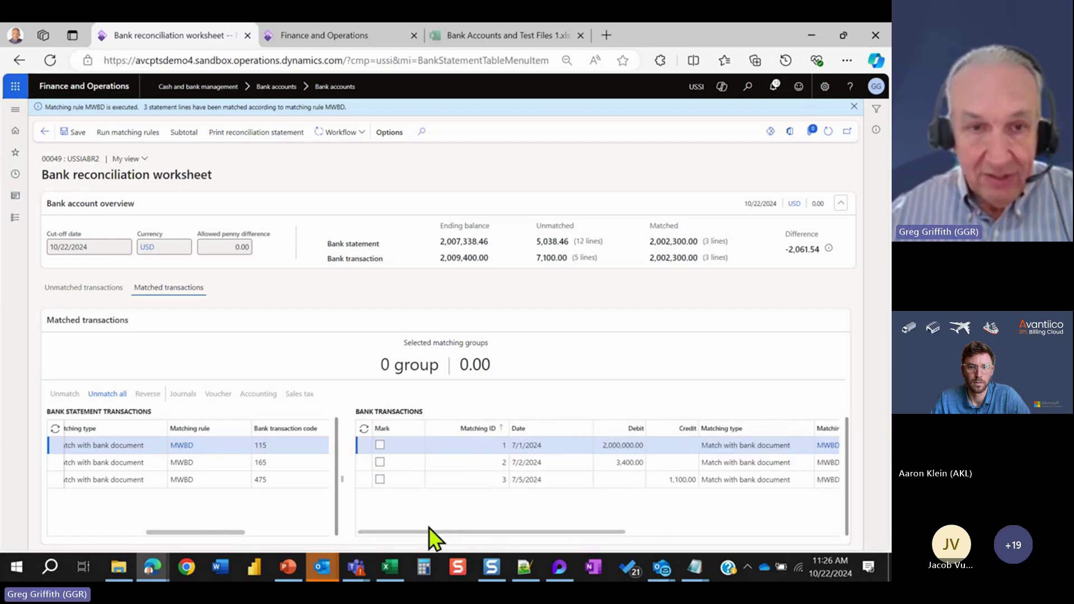
{"action": "left_click_drag", "start_coordinate": [244, 536], "coordinate": [178, 528]}
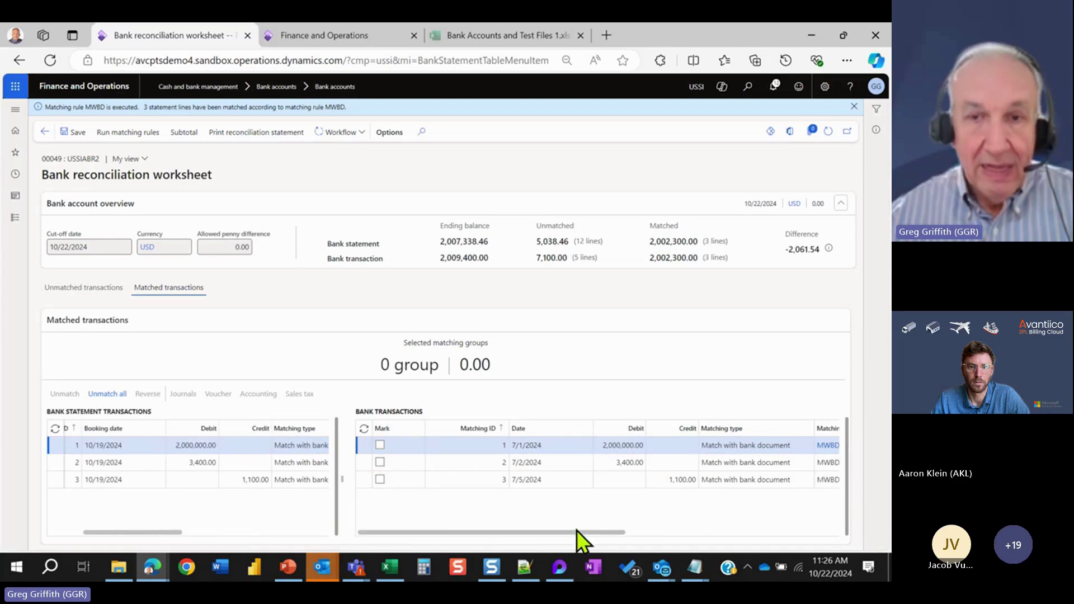
{"action": "left_click_drag", "start_coordinate": [576, 531], "coordinate": [637, 533]}
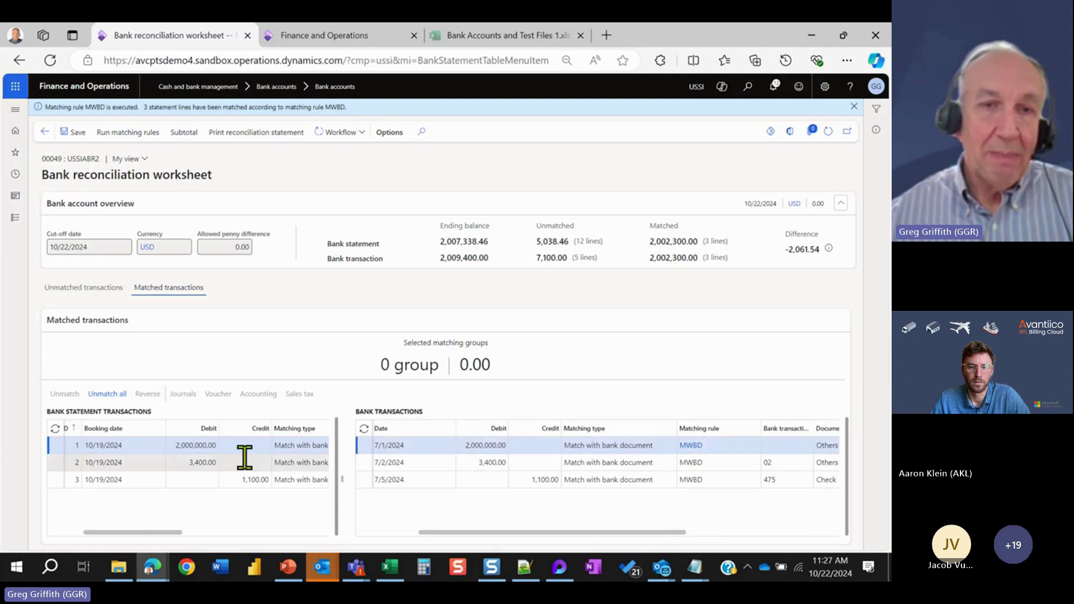
{"action": "left_click_drag", "start_coordinate": [170, 532], "coordinate": [254, 533]}
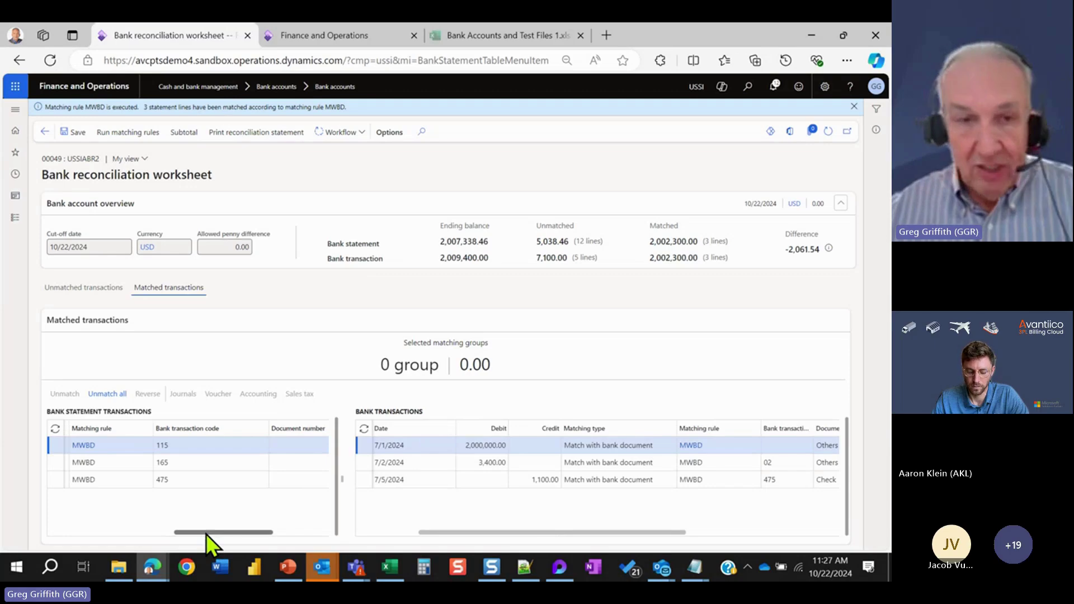
{"action": "left_click_drag", "start_coordinate": [218, 531], "coordinate": [355, 539]}
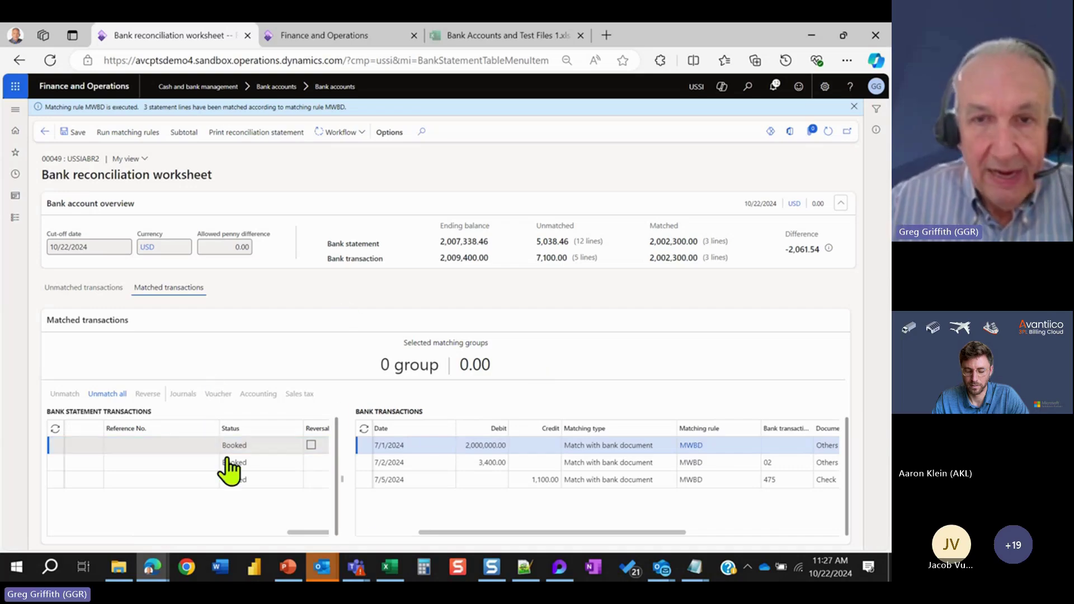
{"action": "left_click_drag", "start_coordinate": [316, 535], "coordinate": [62, 522]}
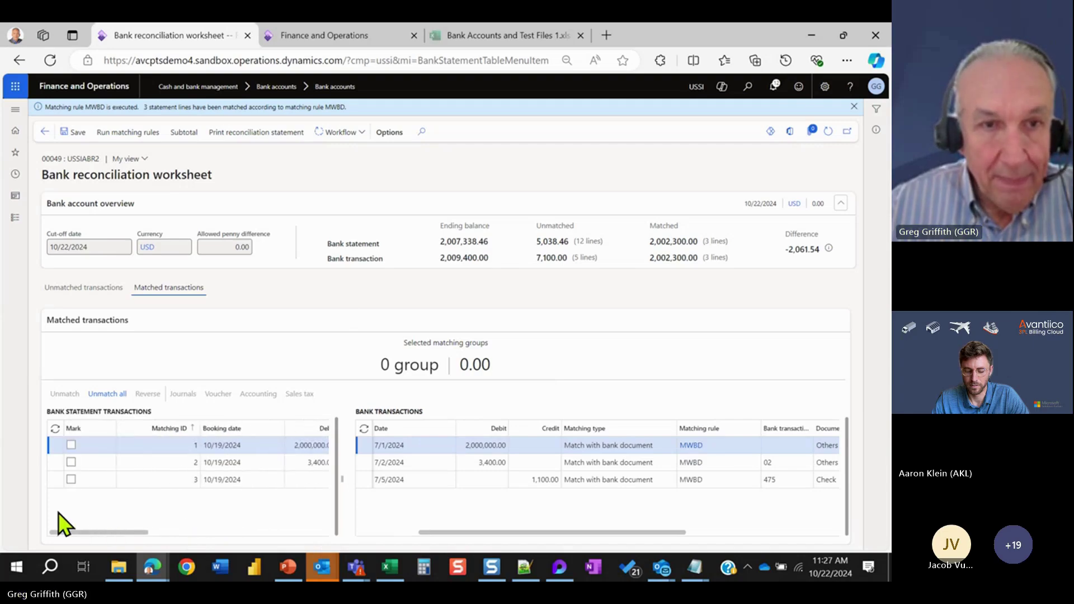
Unmatch the 2,000,000.00 matching group dated 7/1/2024 on the bank transaction side.
{"action": "left_click", "coordinate": [71, 445]}
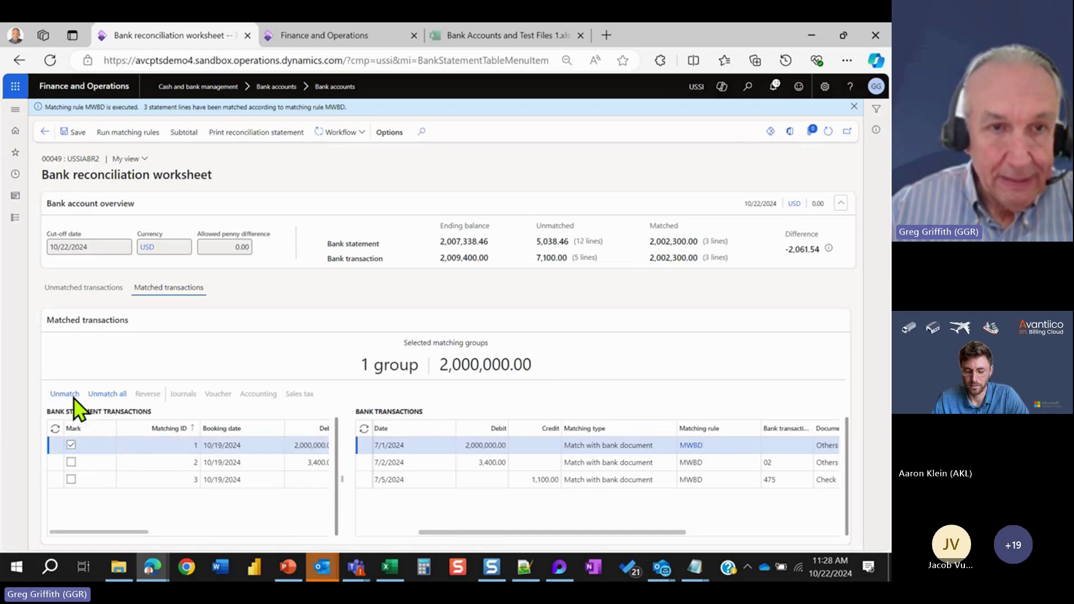
{"action": "left_click", "coordinate": [71, 395]}
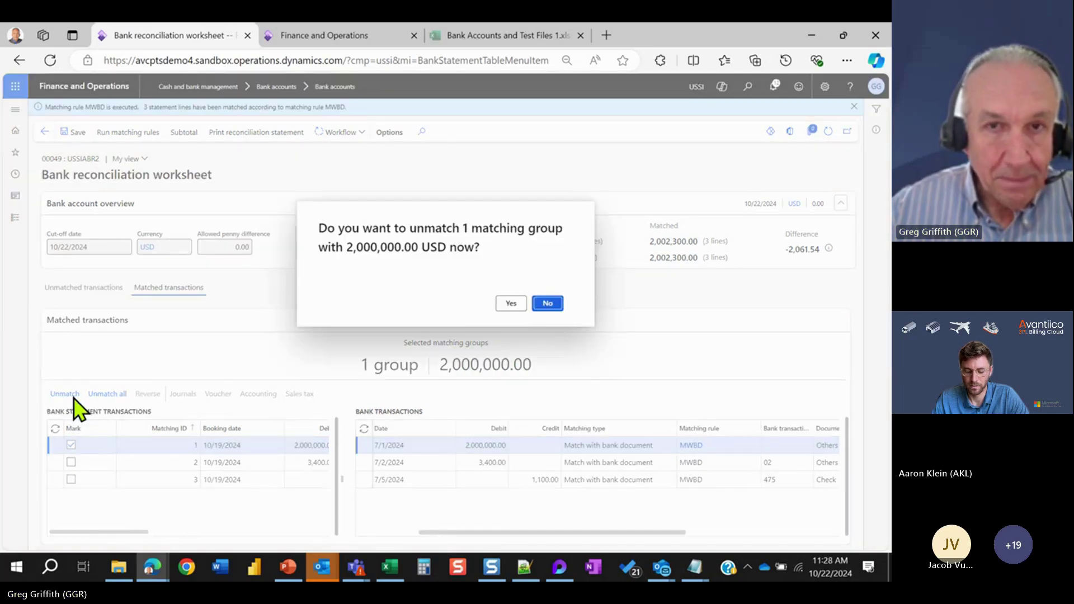
{"action": "left_click", "coordinate": [518, 303]}
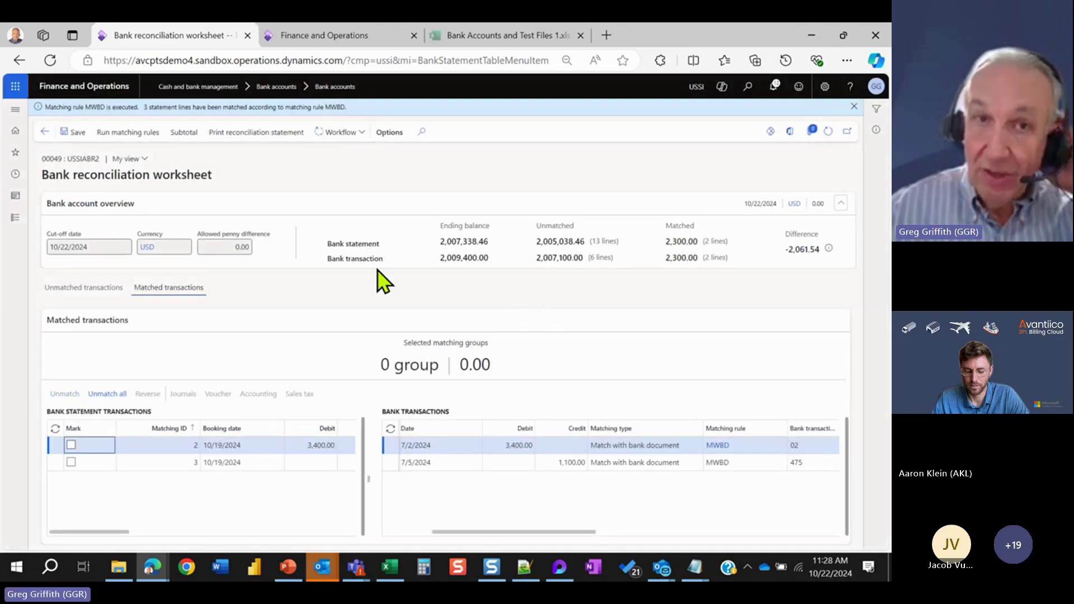
Reopen the worksheet, manually match the 2,000,000.00 EQUITY PARTNER statement line with the 7/1/2024 bank transaction, and check the matched transactions.
{"action": "left_click", "coordinate": [42, 130]}
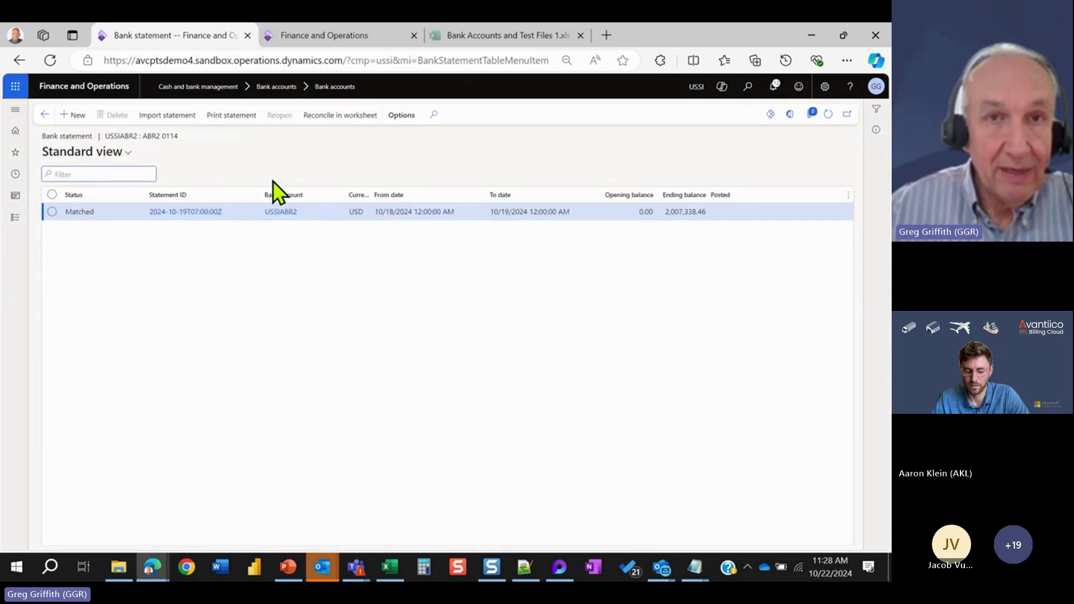
{"action": "left_click", "coordinate": [326, 119]}
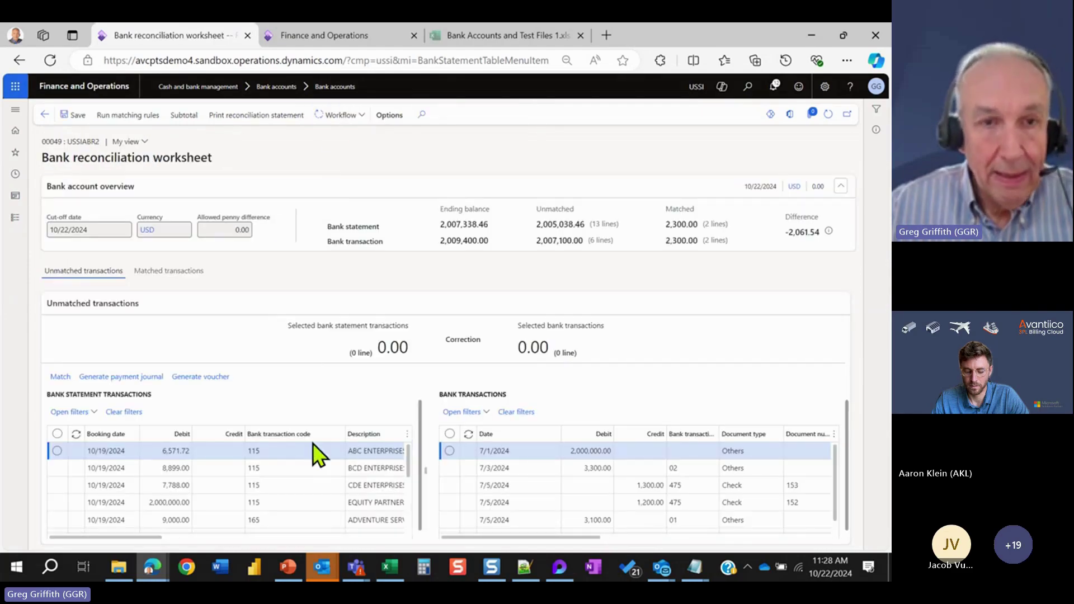
{"action": "left_click", "coordinate": [56, 503]}
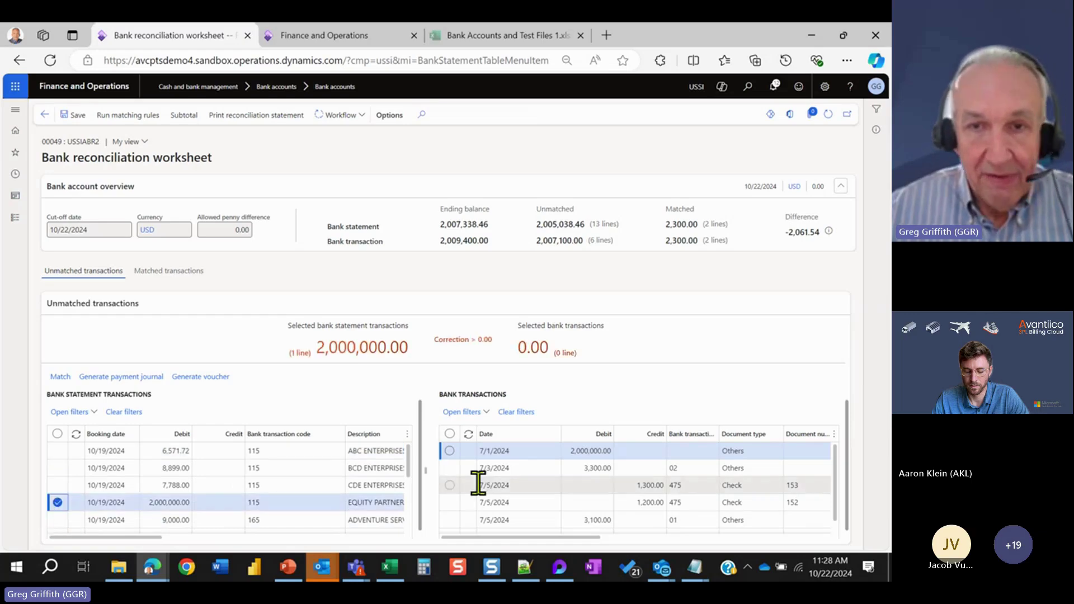
{"action": "left_click", "coordinate": [449, 450]}
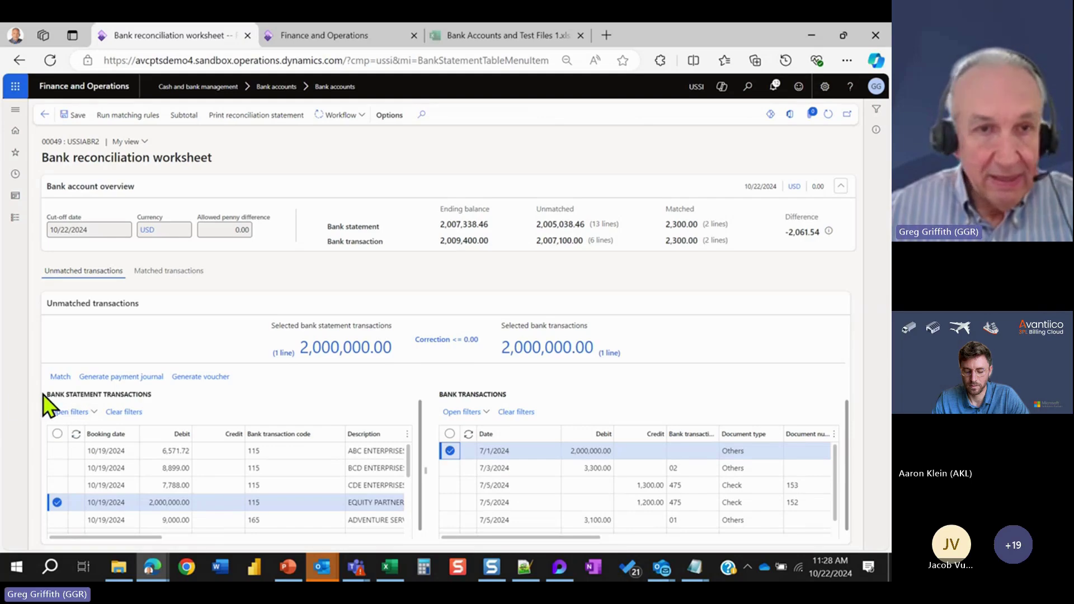
{"action": "left_click", "coordinate": [59, 377]}
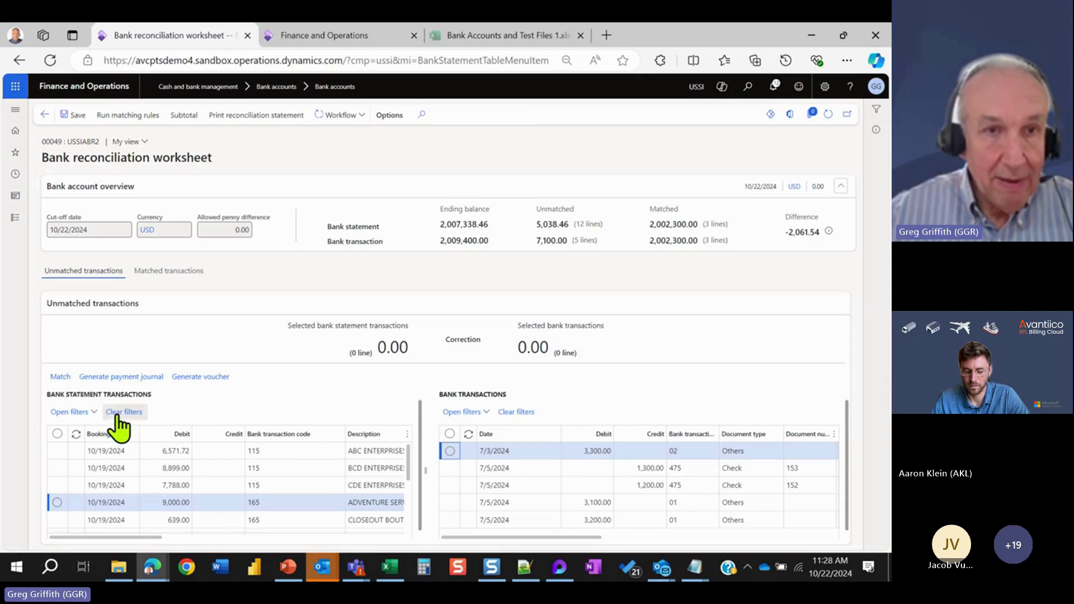
{"action": "left_click", "coordinate": [173, 272]}
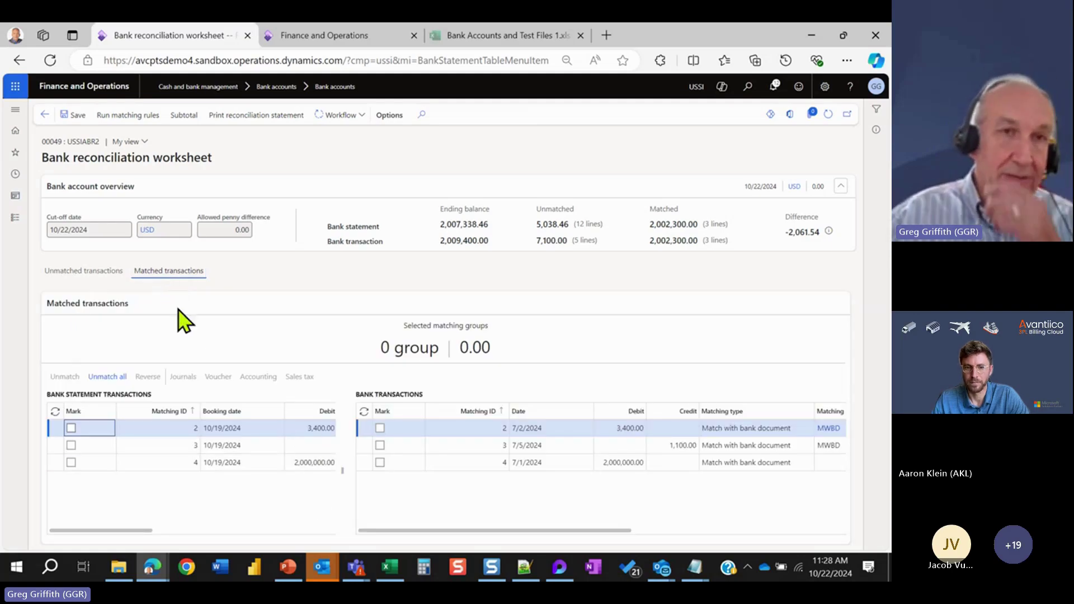
Review the remaining unmatched statement lines and select the BANK FEE line with transaction code 698.
{"action": "left_click", "coordinate": [69, 273]}
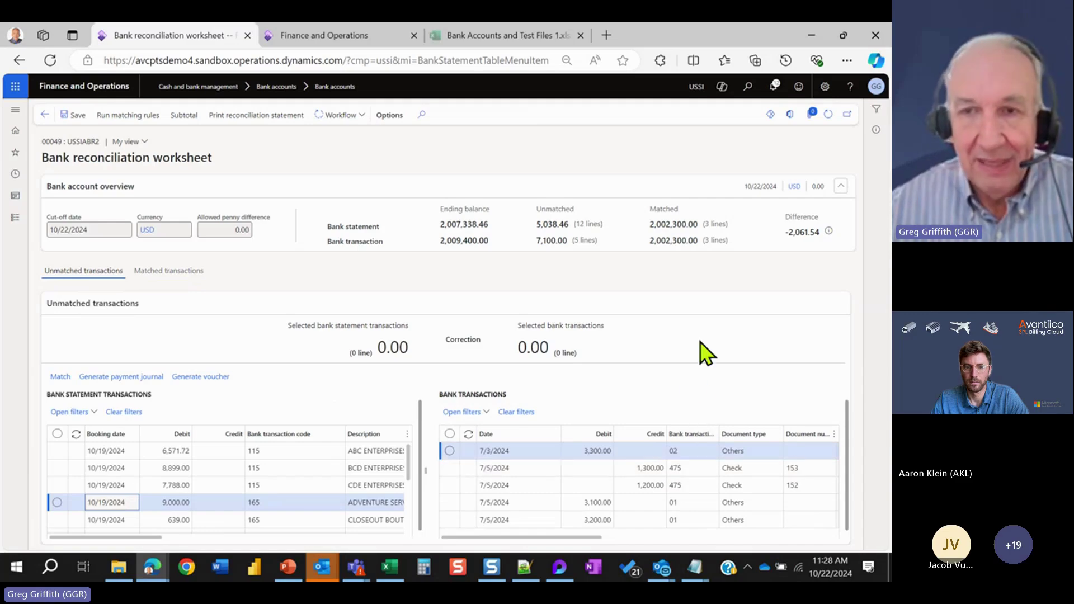
{"action": "scroll", "coordinate": [573, 448], "scroll_direction": "down", "scroll_amount": 1}
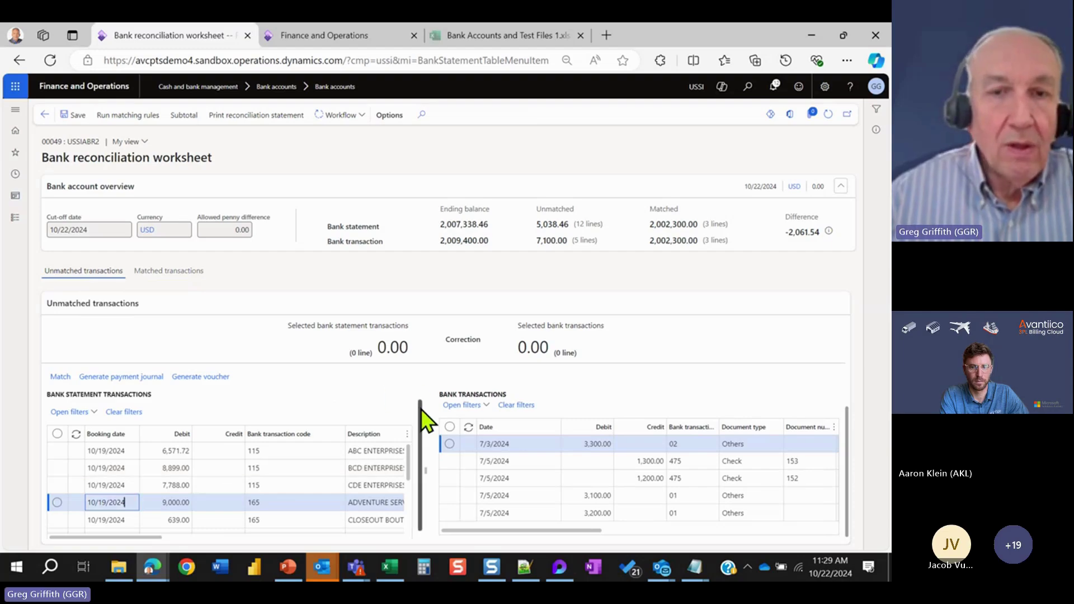
{"action": "scroll", "coordinate": [419, 420], "scroll_direction": "down", "scroll_amount": 1}
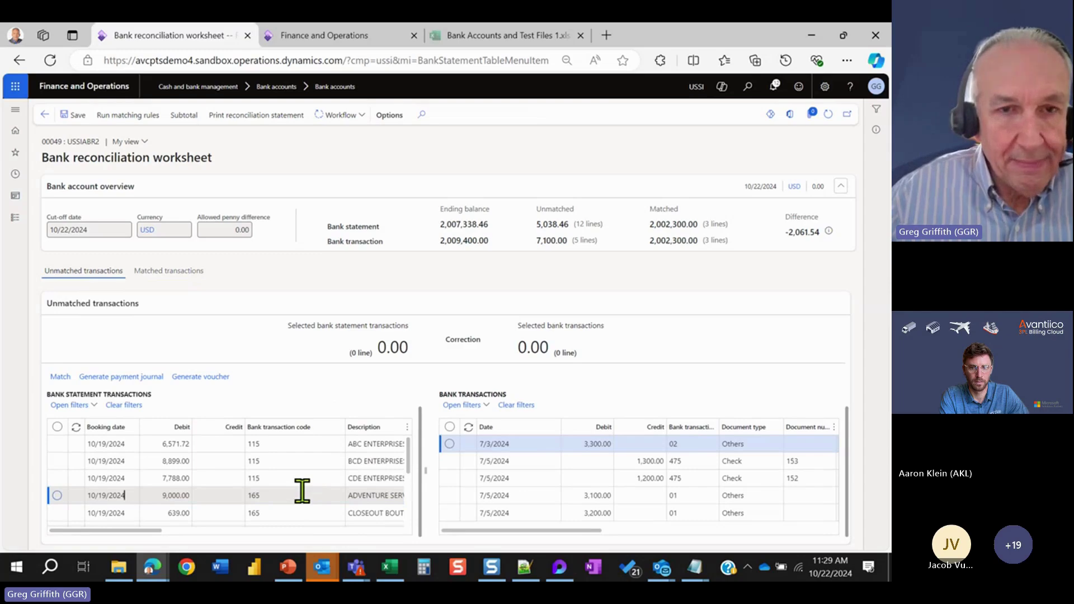
{"action": "scroll", "coordinate": [302, 491], "scroll_direction": "down", "scroll_amount": 5}
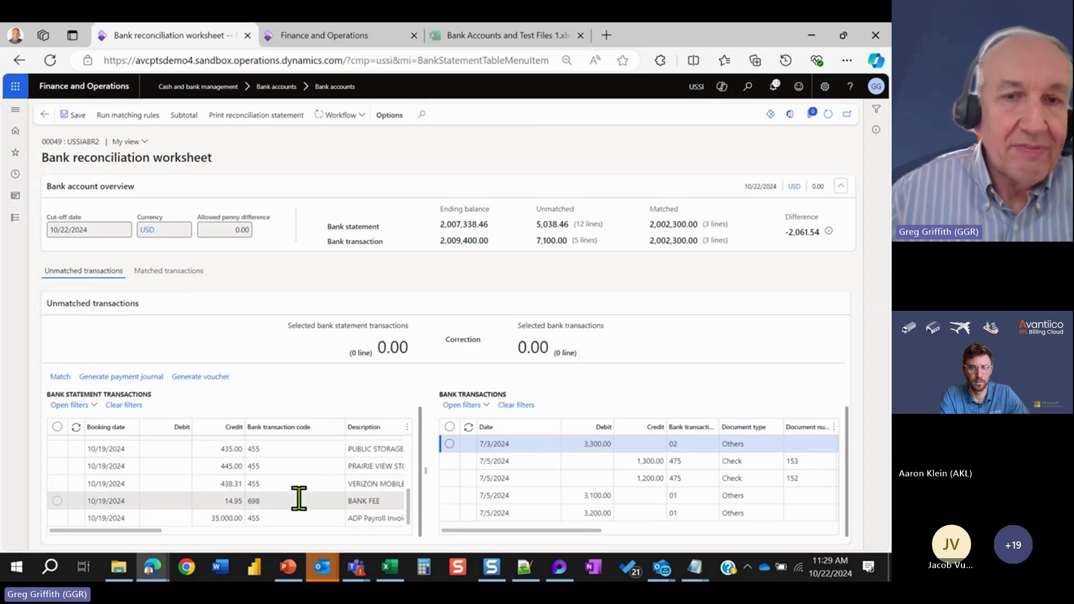
{"action": "left_click", "coordinate": [298, 498]}
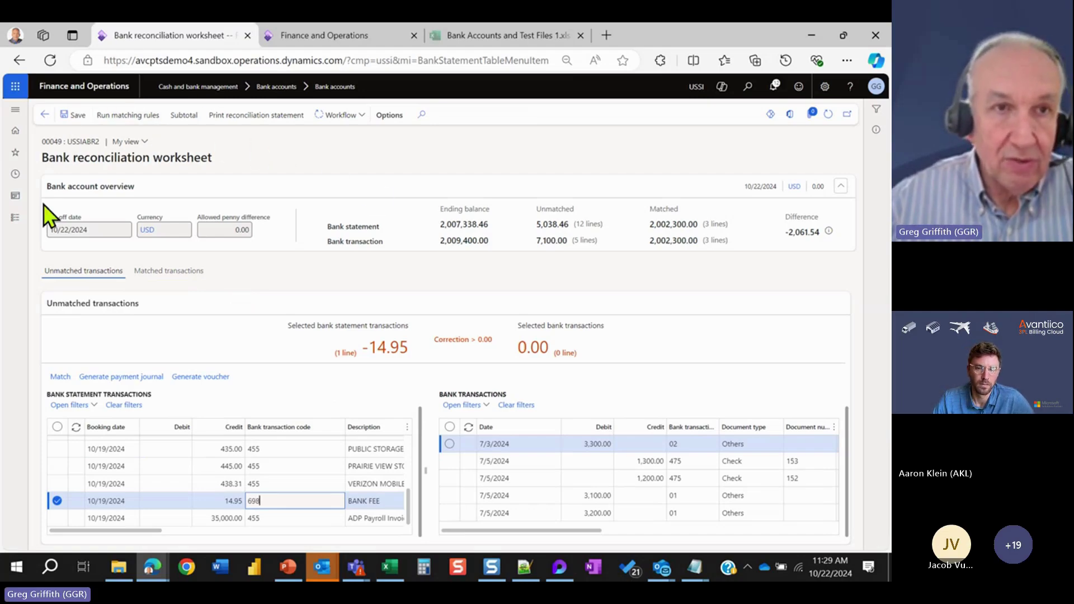
Open the 698BankFees rule in the reconciliation matching rules to view its statement line criteria and voucher parameters.
{"action": "left_click", "coordinate": [16, 221]}
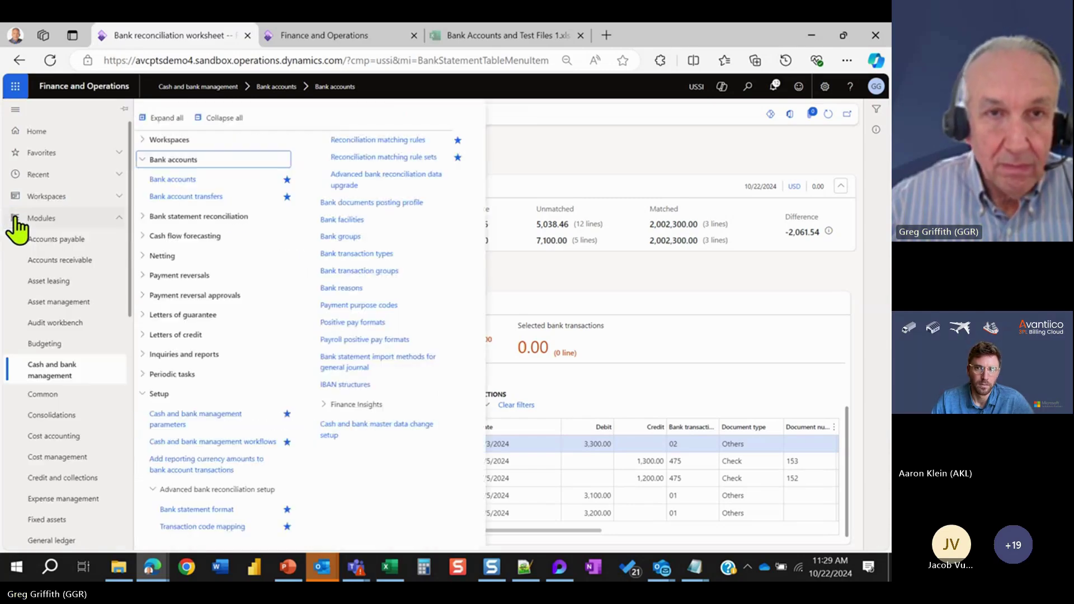
{"action": "left_click", "coordinate": [384, 141]}
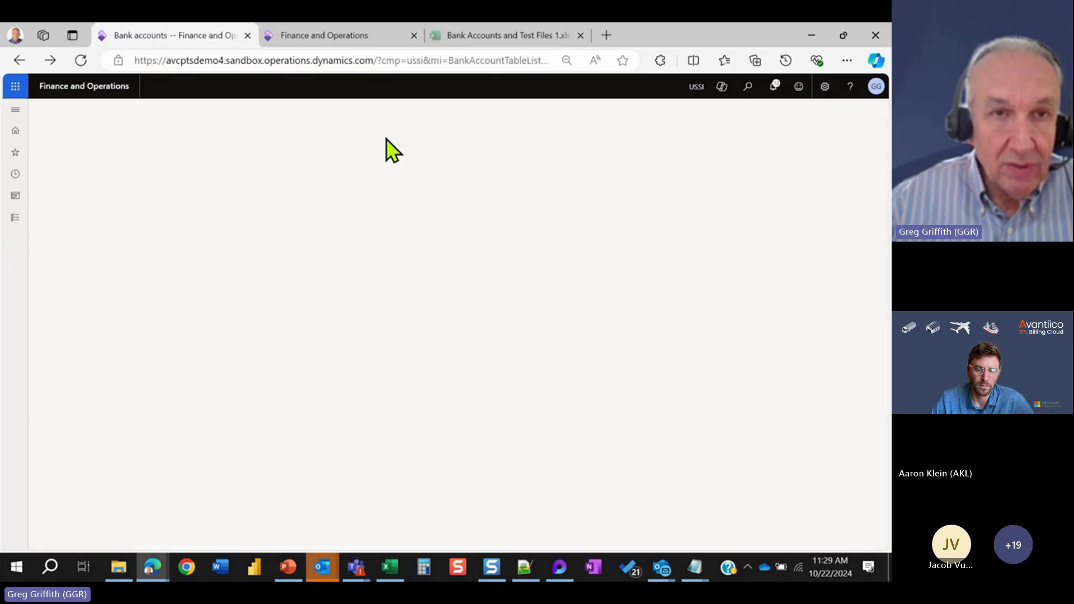
{"action": "scroll", "coordinate": [143, 307], "scroll_direction": "down", "scroll_amount": 6}
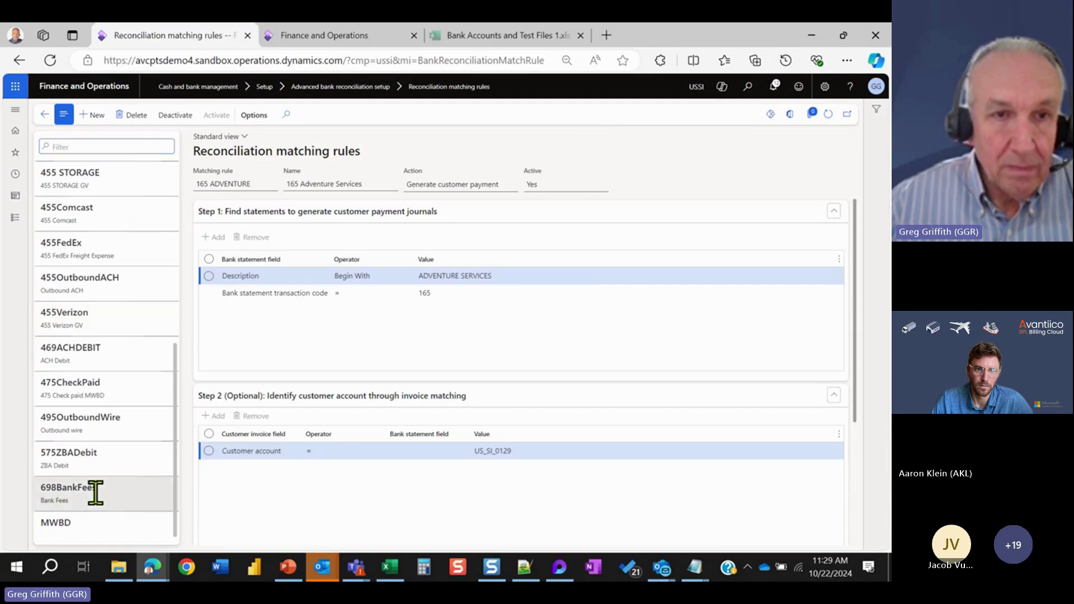
{"action": "left_click", "coordinate": [95, 492]}
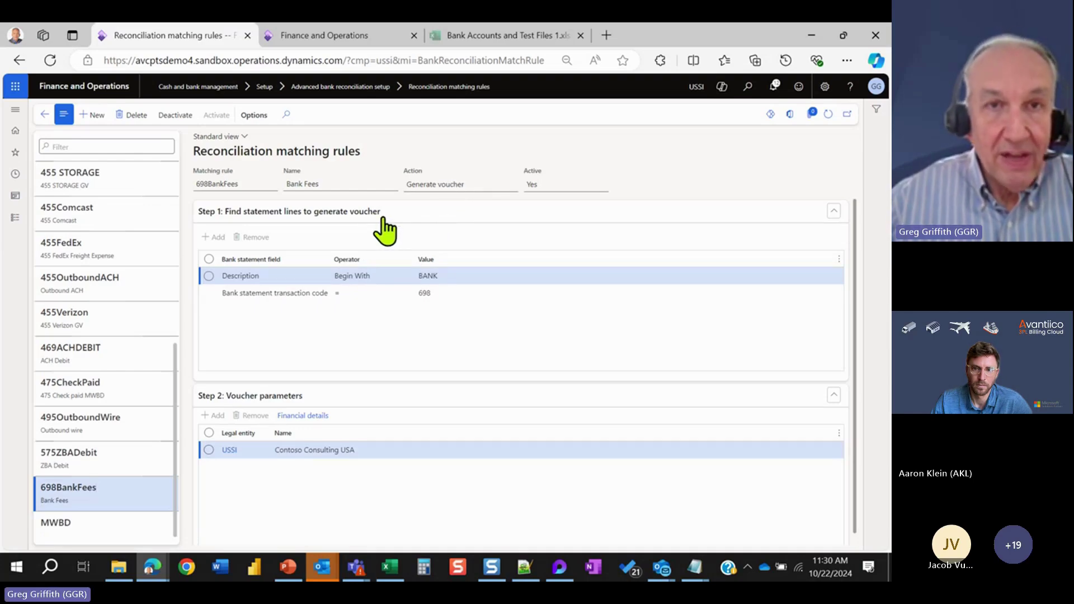
Deactivate the 698BankFees rule, review its accounting date options, offset account and financial dimensions in the voucher financial details, and reactivate the rule.
{"action": "left_click", "coordinate": [174, 116]}
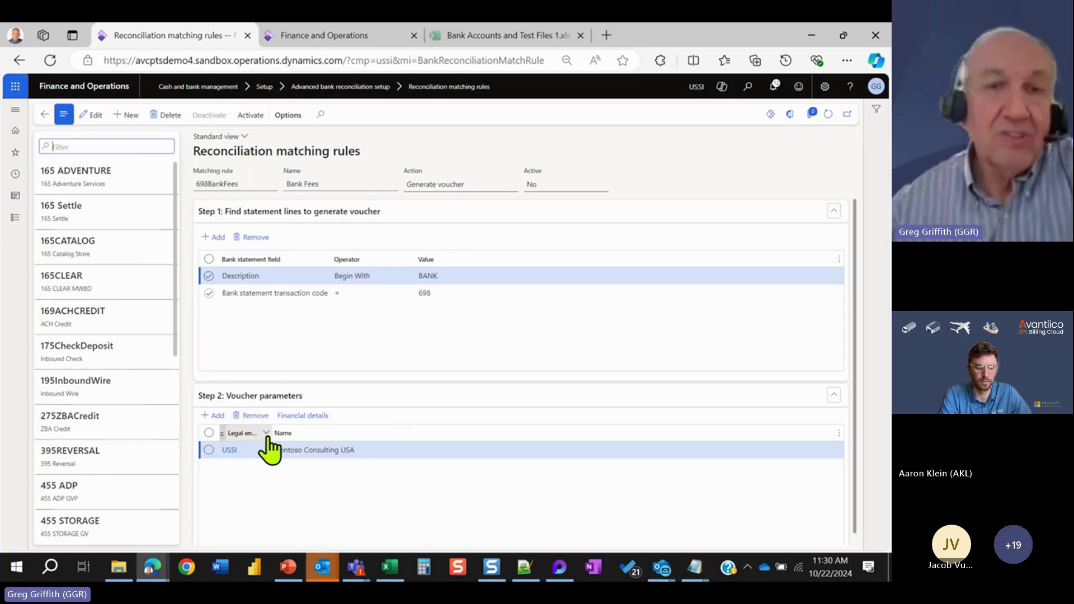
{"action": "left_click", "coordinate": [317, 418]}
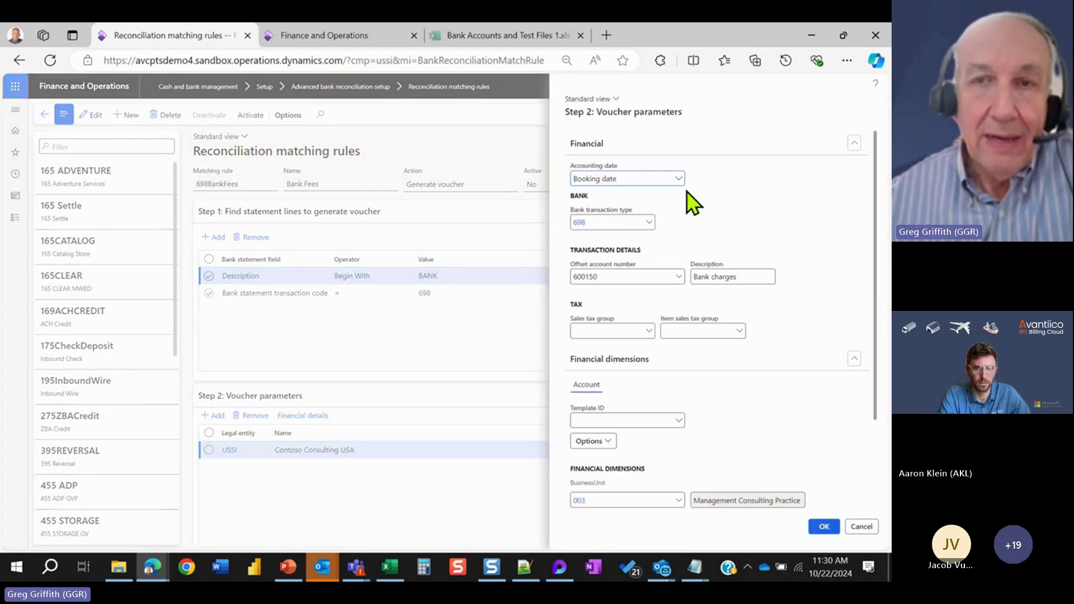
{"action": "left_click", "coordinate": [678, 179]}
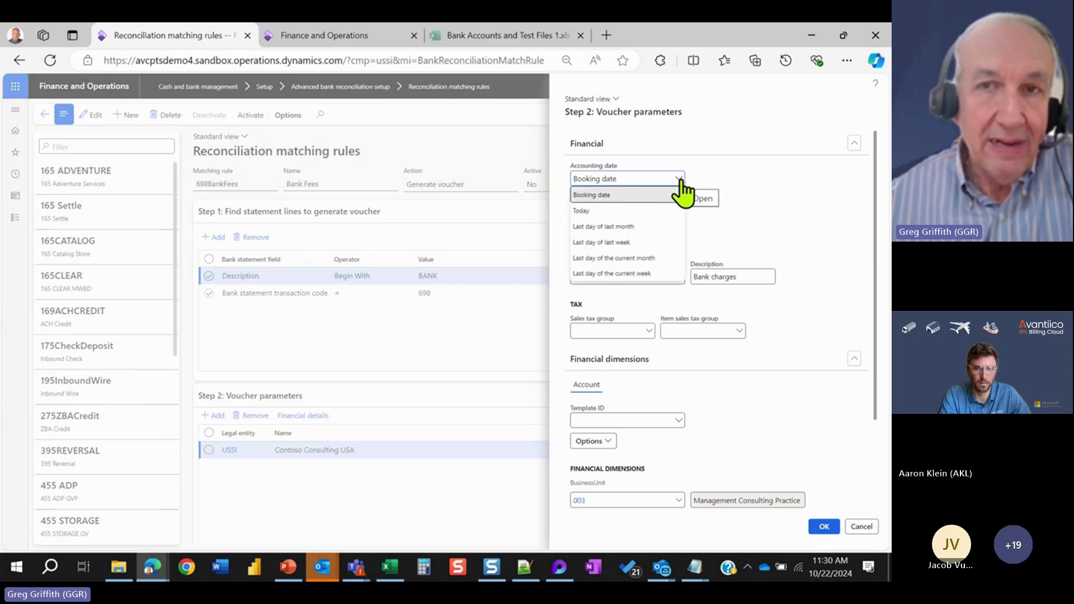
{"action": "left_click", "coordinate": [718, 192]}
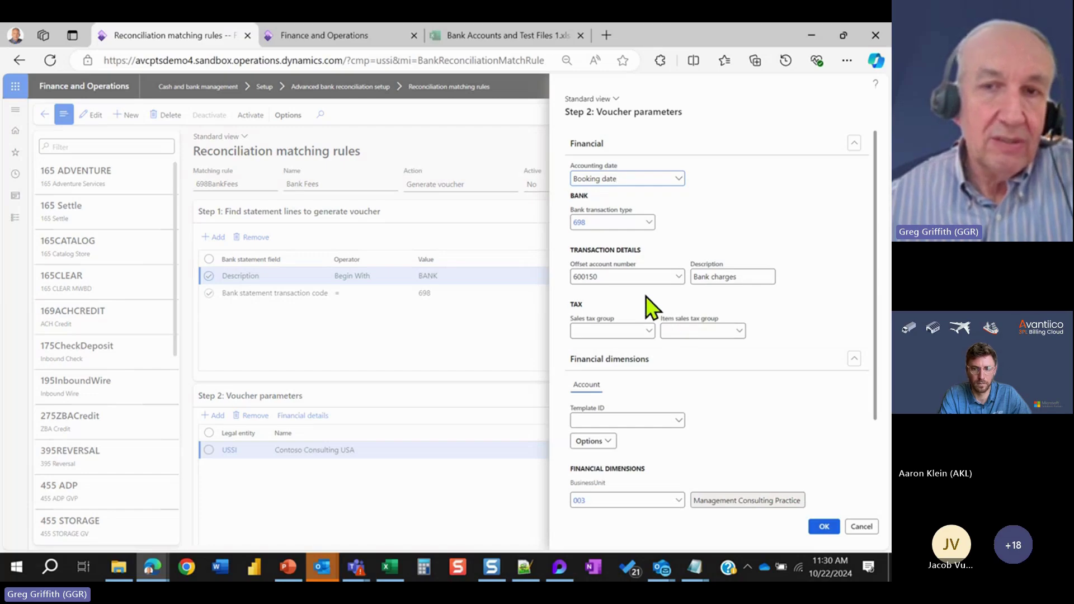
{"action": "scroll", "coordinate": [677, 341], "scroll_direction": "down", "scroll_amount": 2}
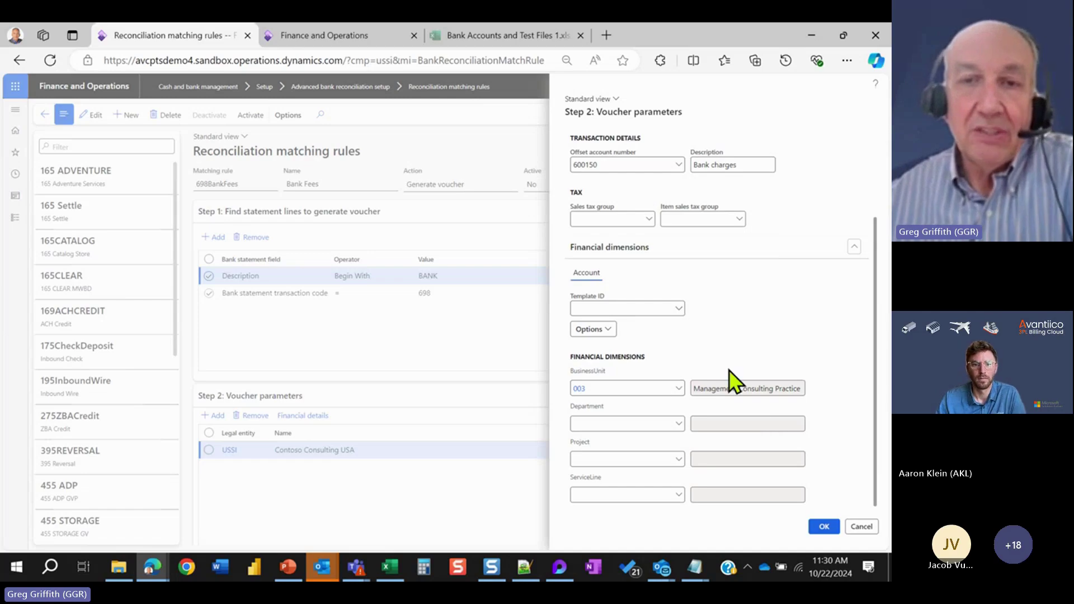
{"action": "scroll", "coordinate": [731, 380], "scroll_direction": "up", "scroll_amount": 3}
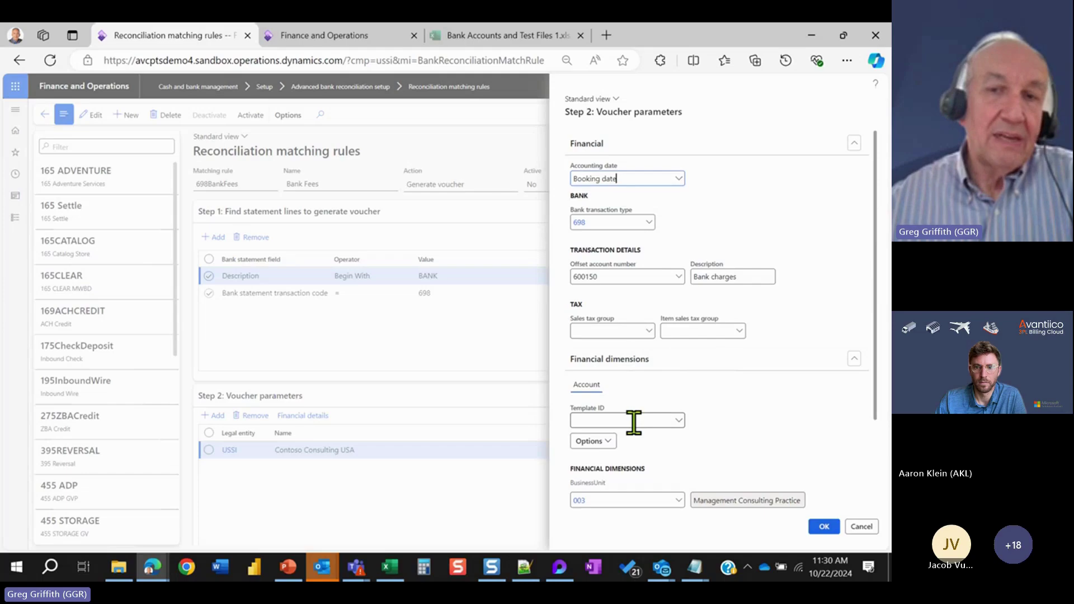
{"action": "scroll", "coordinate": [633, 422], "scroll_direction": "down", "scroll_amount": 2}
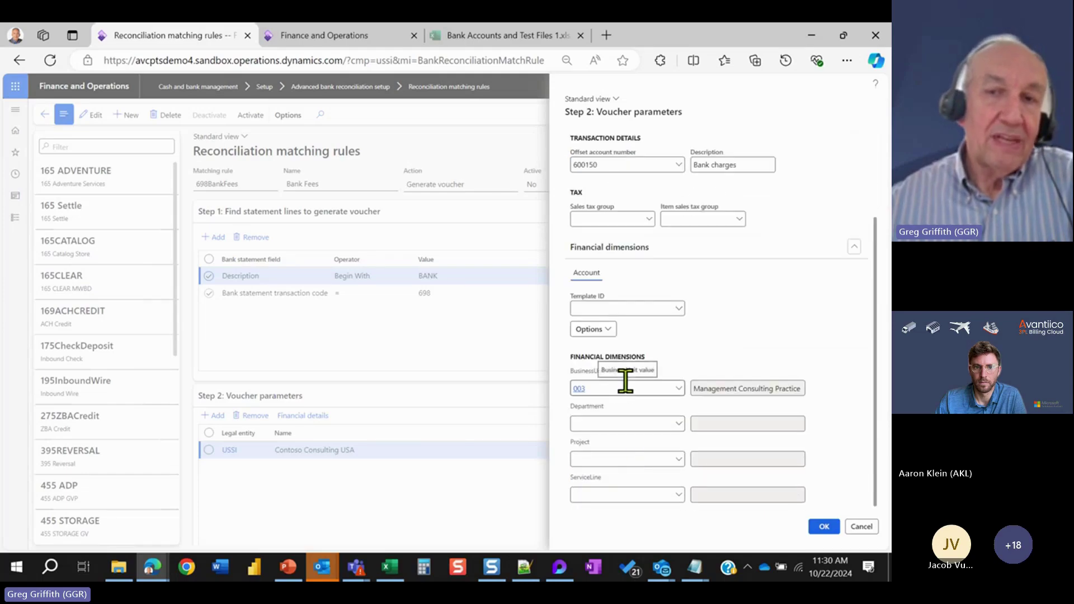
{"action": "left_click", "coordinate": [830, 530]}
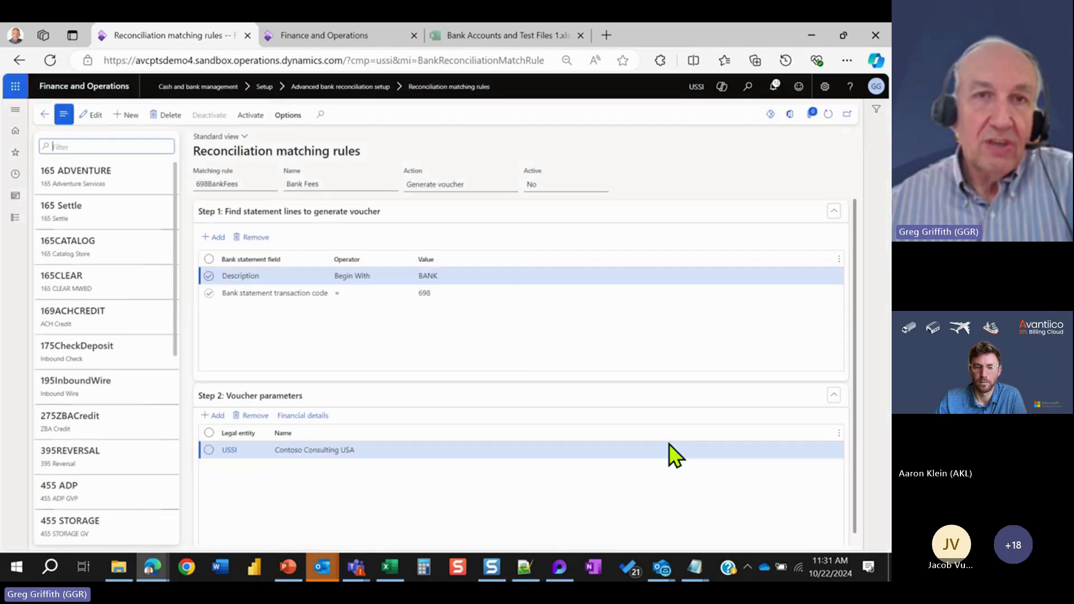
{"action": "left_click", "coordinate": [253, 116]}
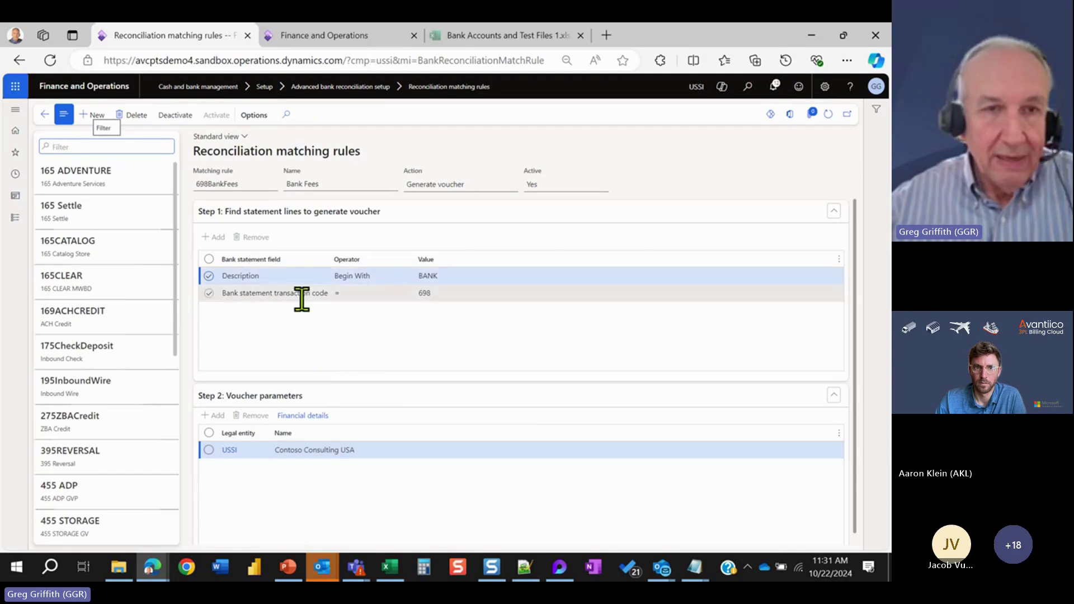
Open the USSIABR2 bank statement in the reconciliation worksheet and locate the BANK FEE line with transaction code 698.
{"action": "left_click", "coordinate": [44, 116]}
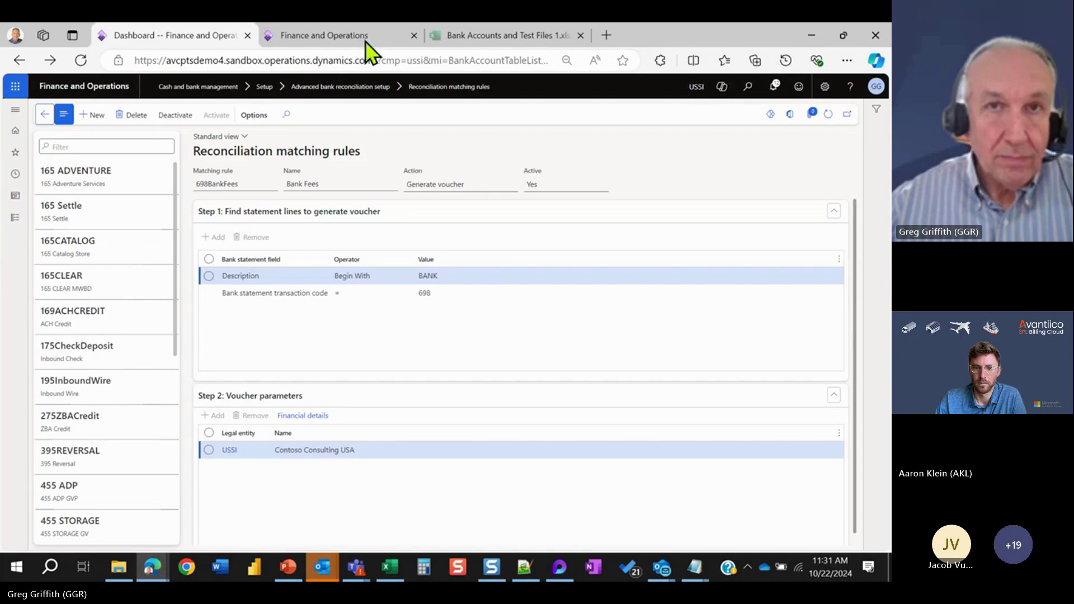
{"action": "left_click", "coordinate": [16, 218]}
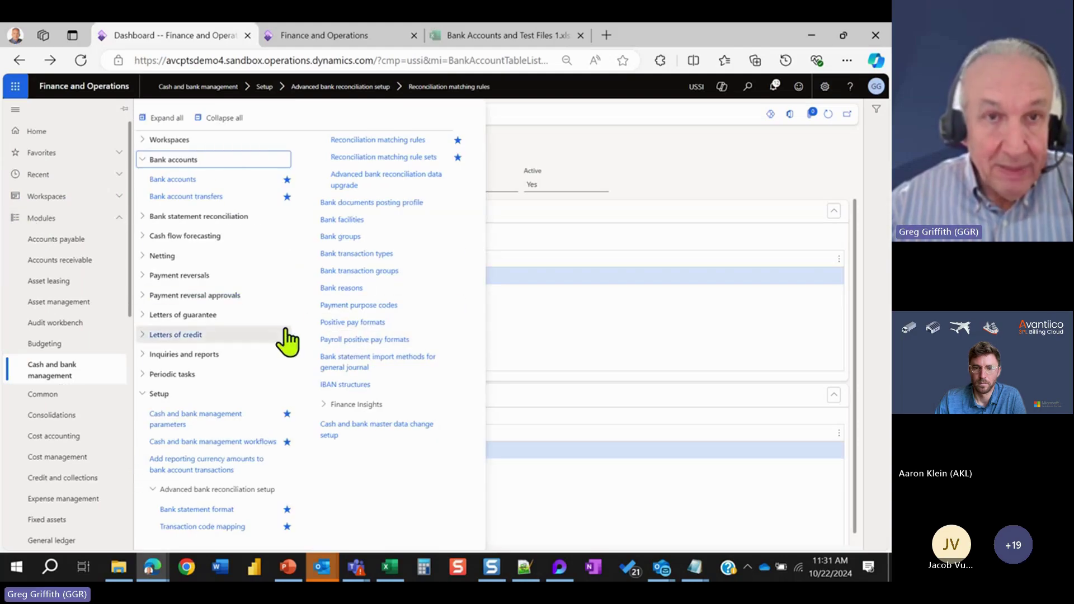
{"action": "left_click", "coordinate": [174, 180]}
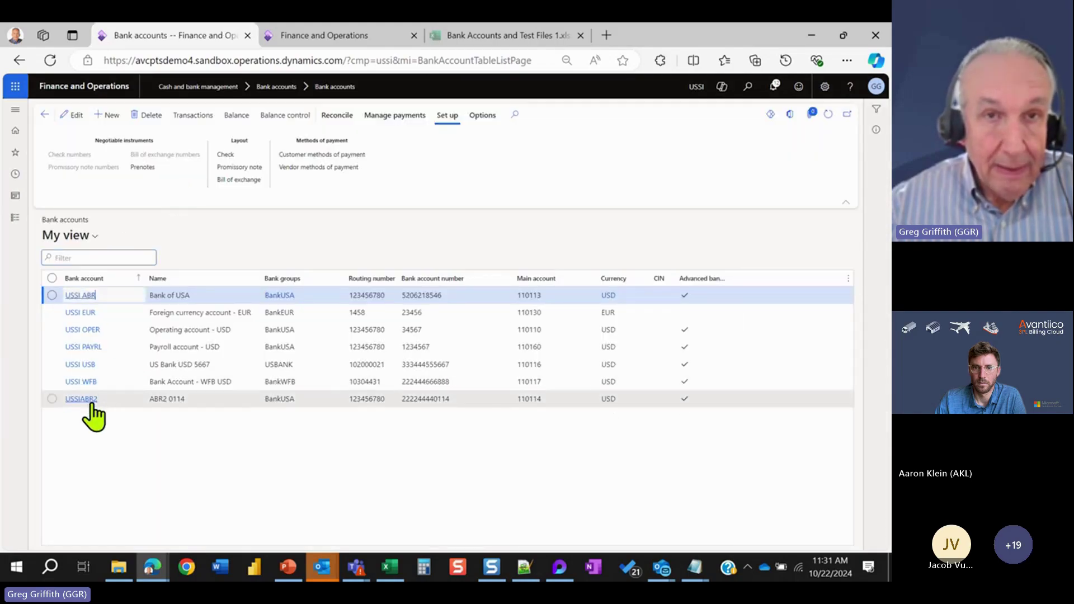
{"action": "left_click", "coordinate": [98, 402]}
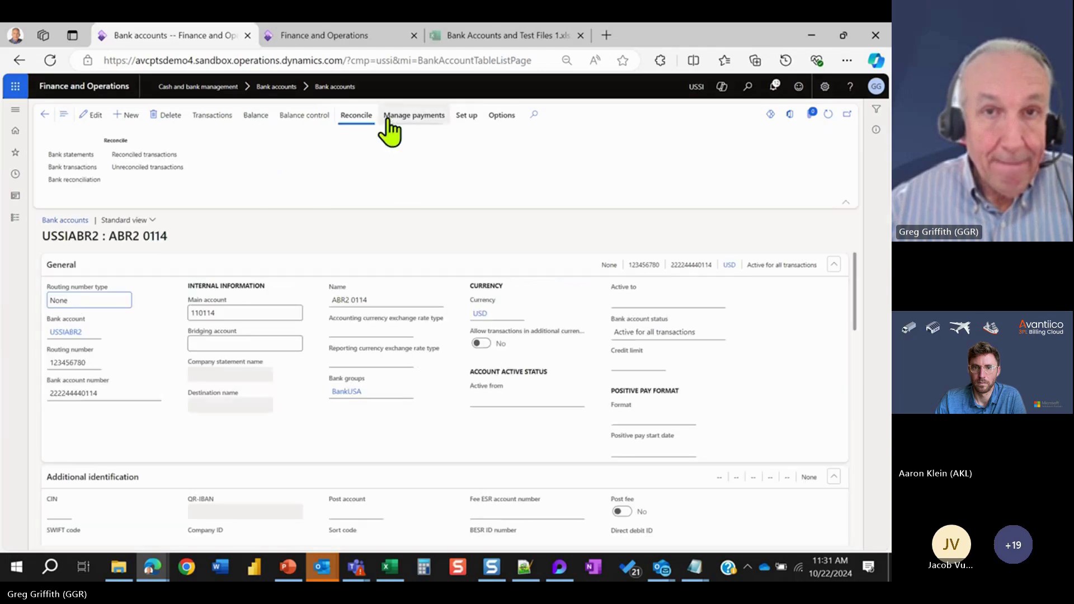
{"action": "left_click", "coordinate": [80, 157]}
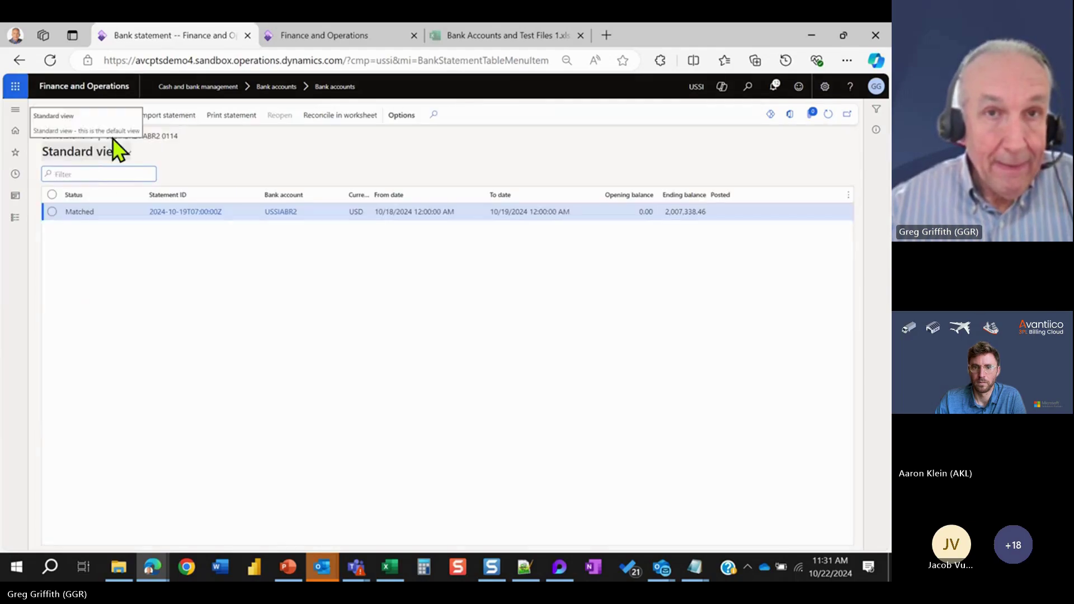
{"action": "left_click", "coordinate": [326, 119]}
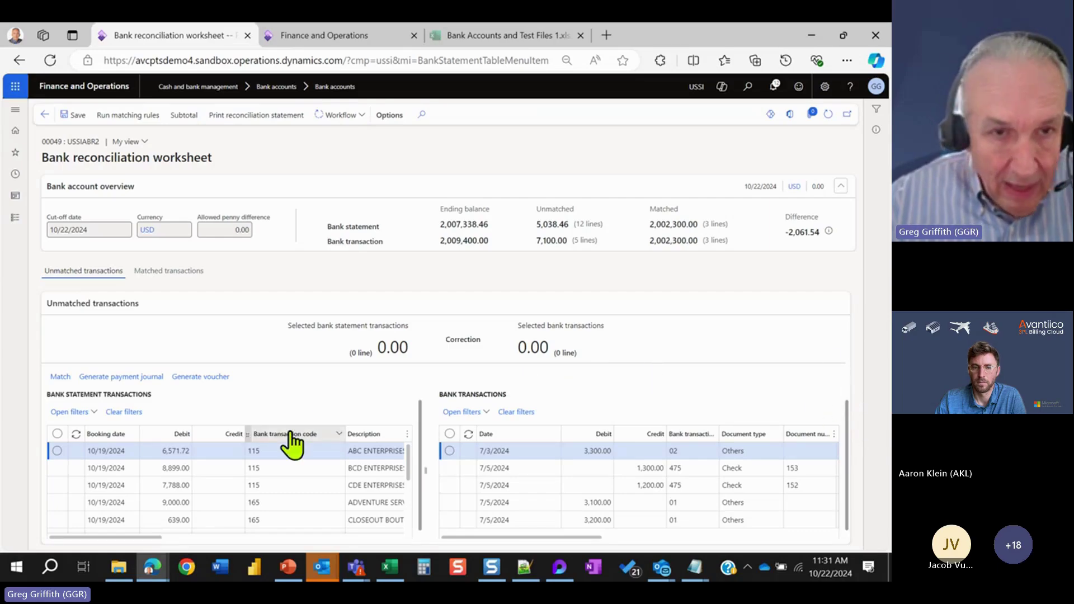
{"action": "scroll", "coordinate": [297, 425], "scroll_direction": "down", "scroll_amount": 1}
{"action": "scroll", "coordinate": [319, 442], "scroll_direction": "down", "scroll_amount": 3}
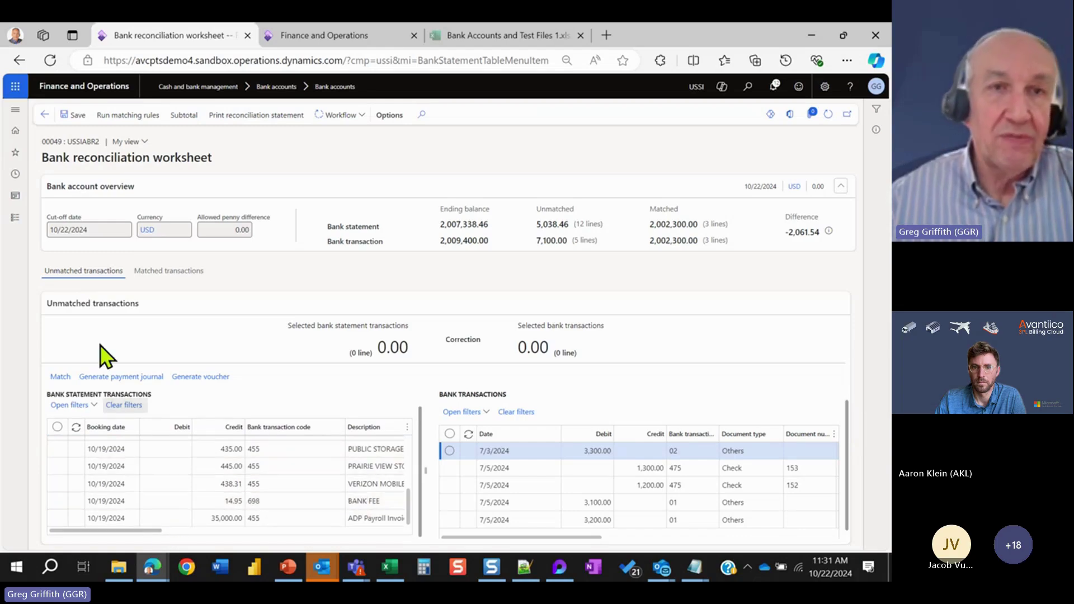
Run the 698BankFees matching rule on the worksheet and check the generated voucher among the matched transactions.
{"action": "left_click", "coordinate": [136, 116]}
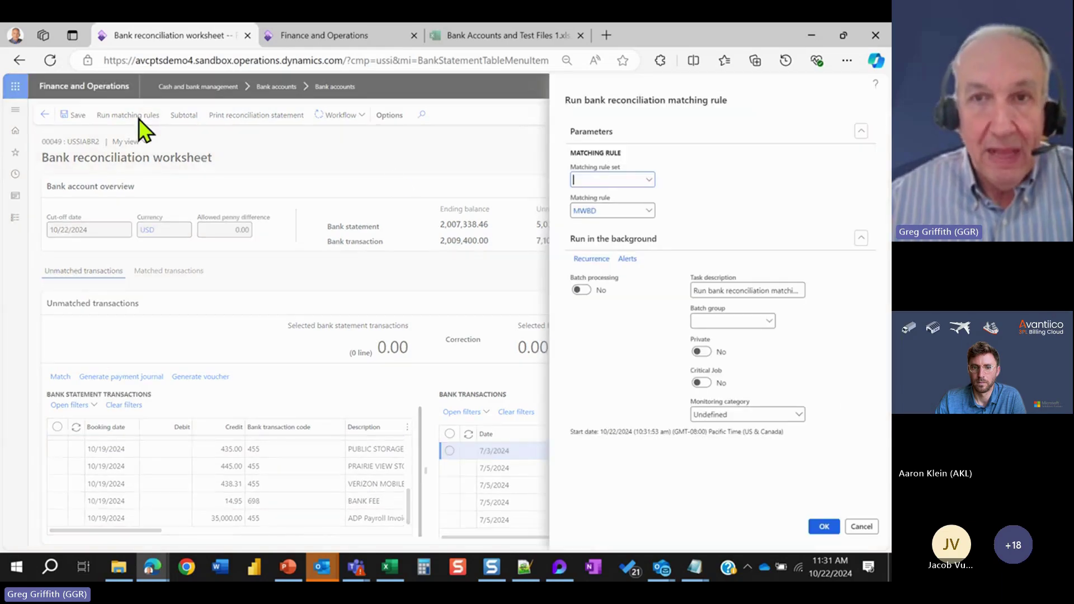
{"action": "left_click", "coordinate": [650, 211]}
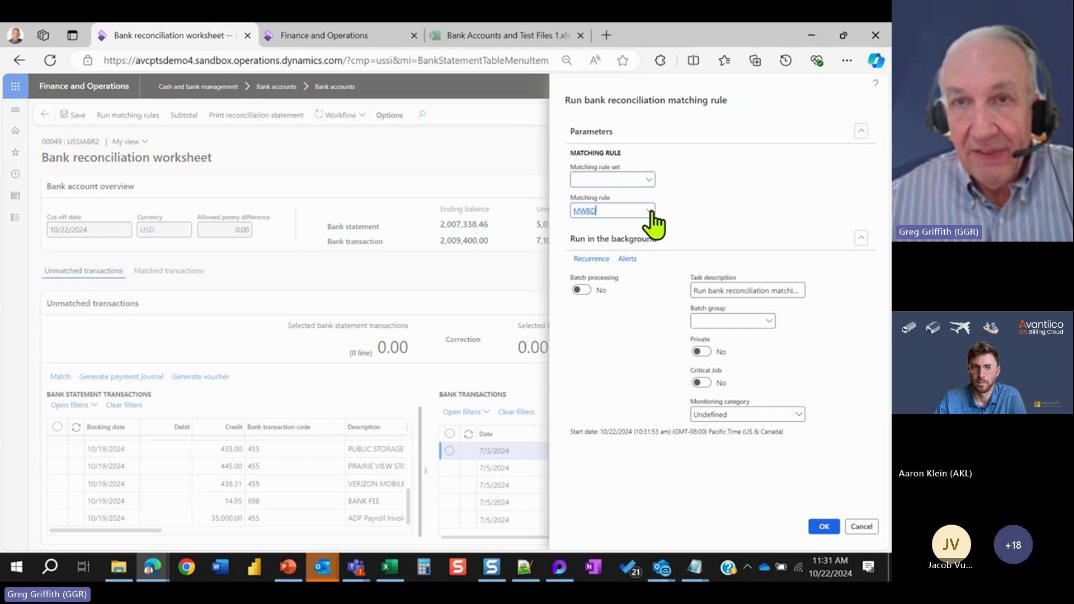
{"action": "left_click", "coordinate": [649, 211]}
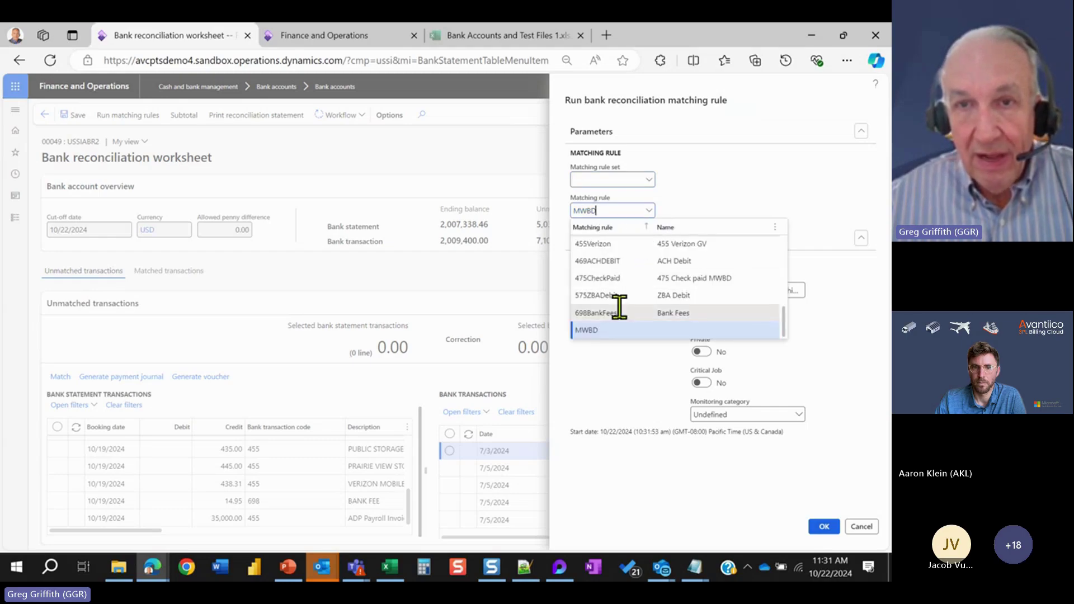
{"action": "left_click", "coordinate": [617, 314]}
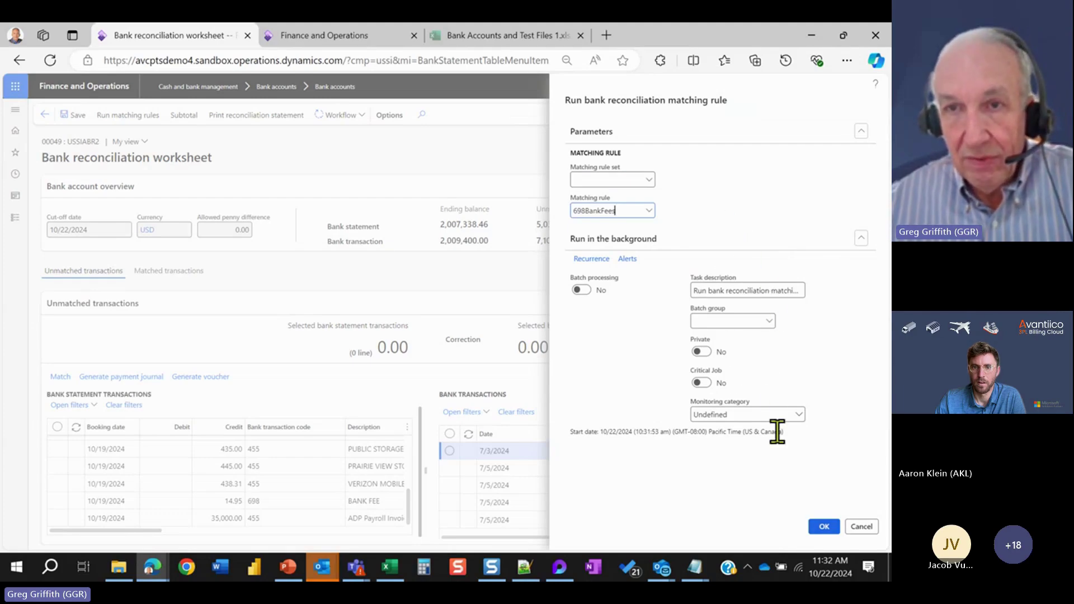
{"action": "left_click", "coordinate": [824, 526]}
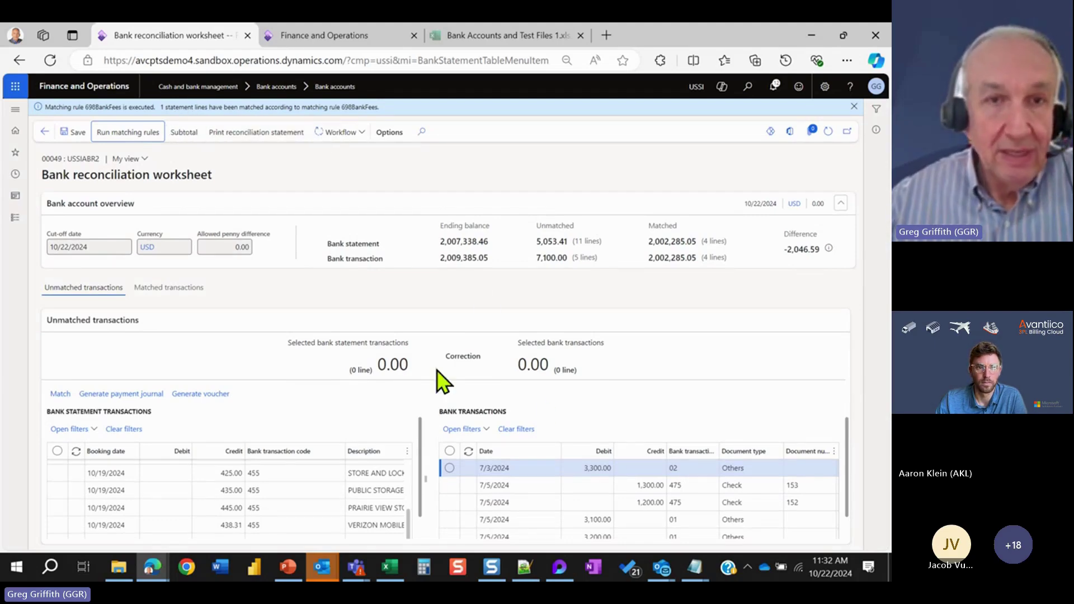
{"action": "scroll", "coordinate": [487, 410], "scroll_direction": "down", "scroll_amount": 1}
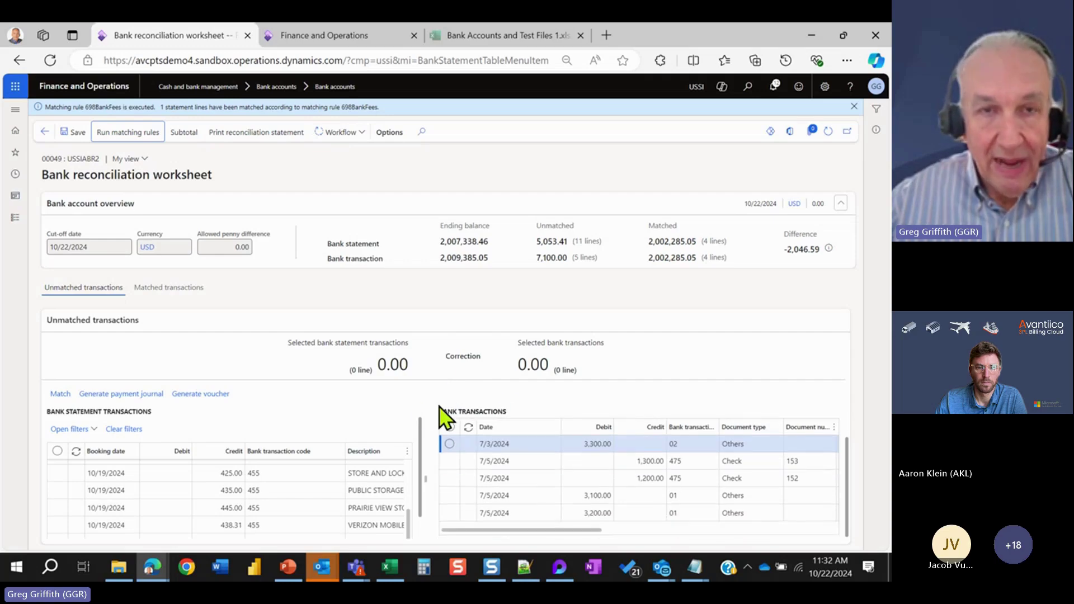
{"action": "left_click", "coordinate": [178, 287]}
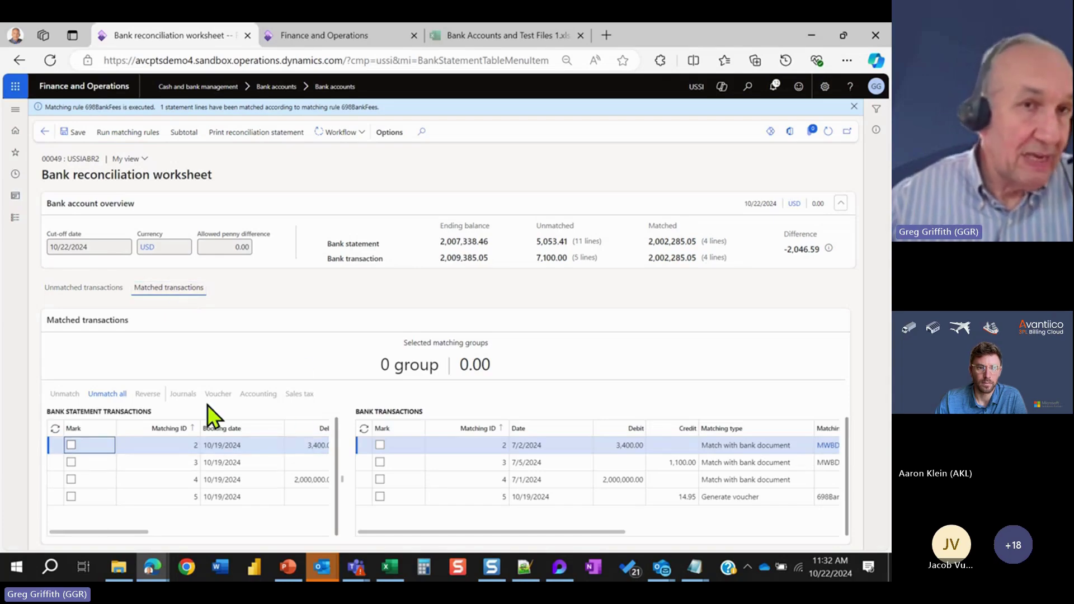
Open the audit trail, view the voucher transactions of the 00001742 Customer Payment entry, and return to the audit trail.
{"action": "left_click", "coordinate": [15, 218]}
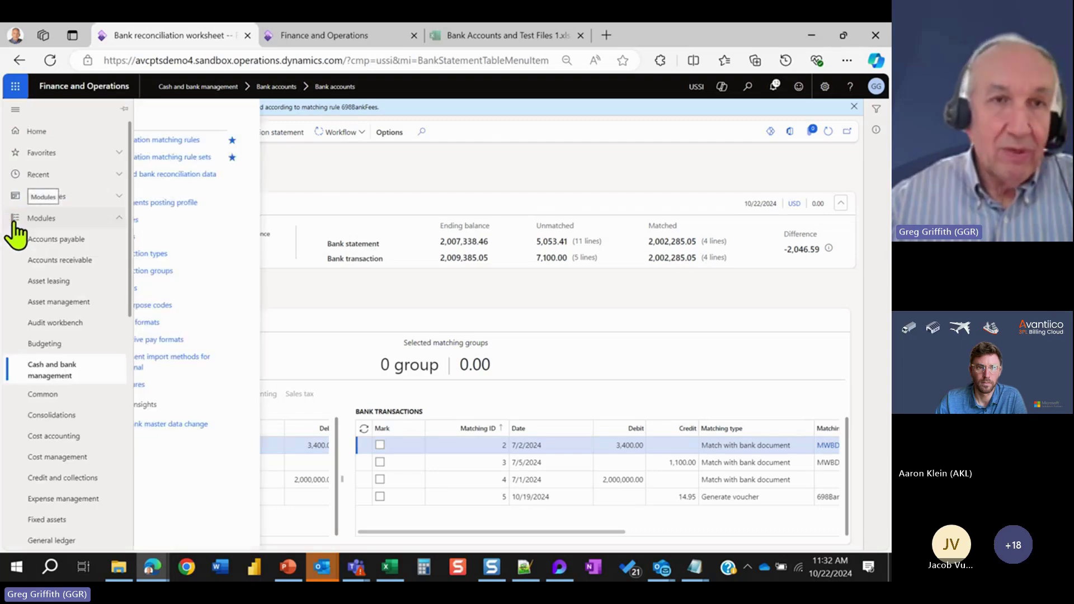
{"action": "left_click", "coordinate": [47, 178]}
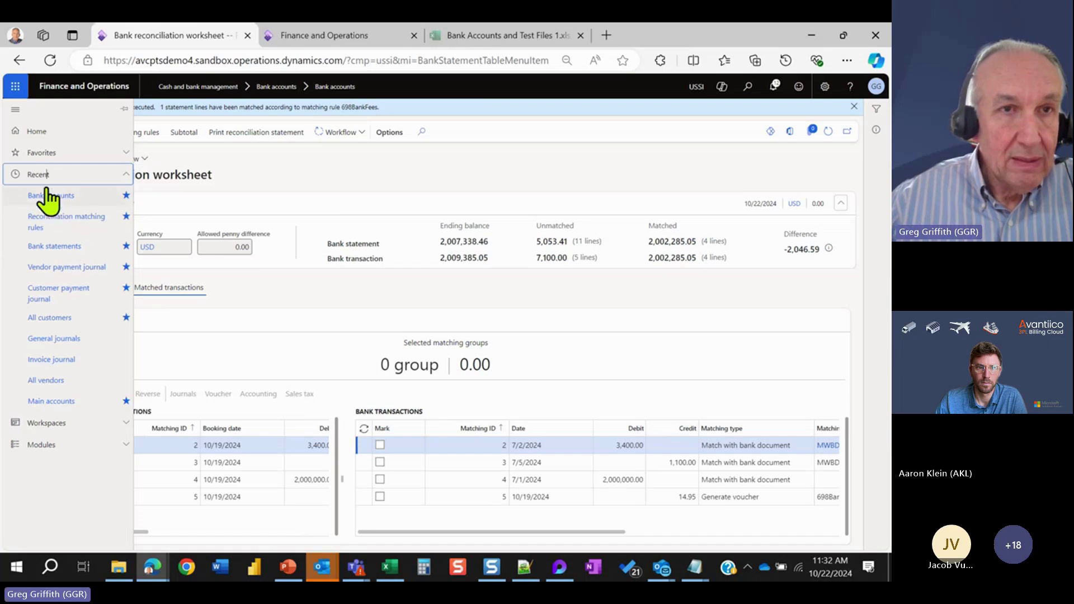
{"action": "left_click", "coordinate": [34, 154]}
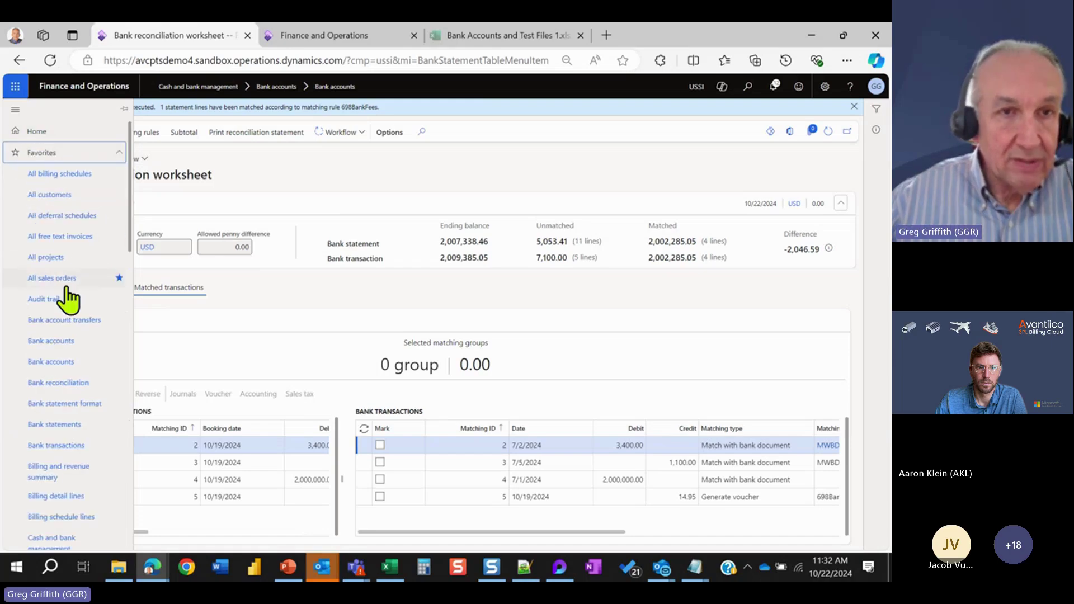
{"action": "left_click", "coordinate": [52, 301]}
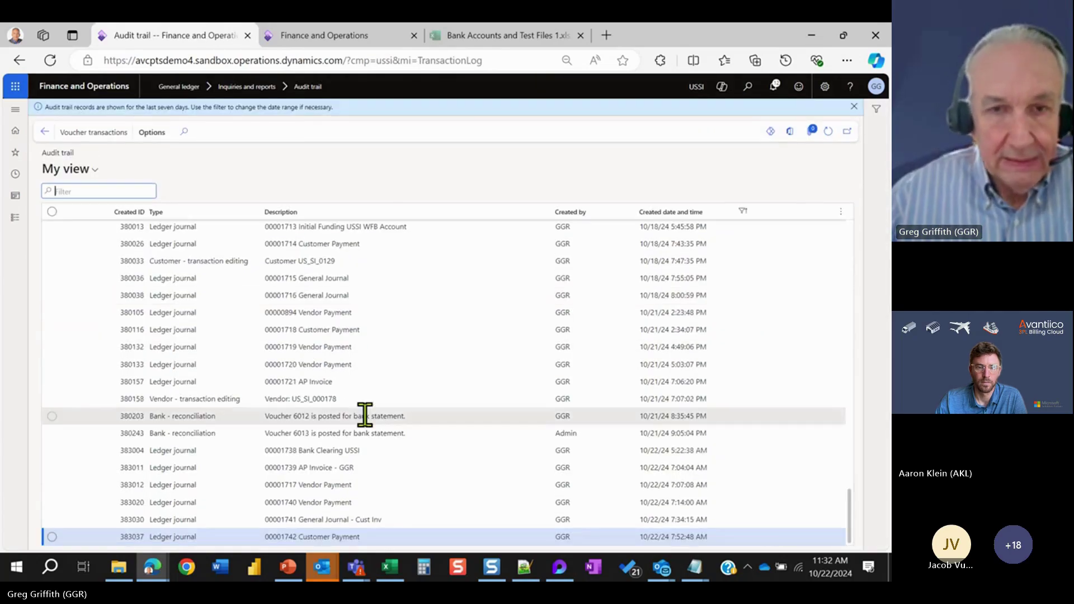
{"action": "left_click", "coordinate": [108, 133]}
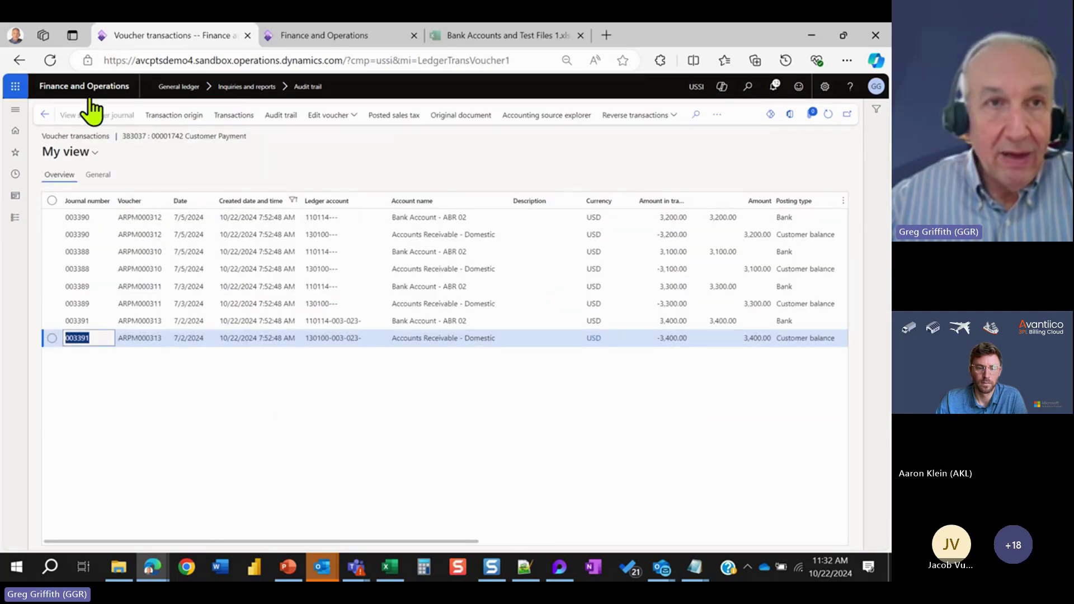
{"action": "left_click", "coordinate": [19, 60]}
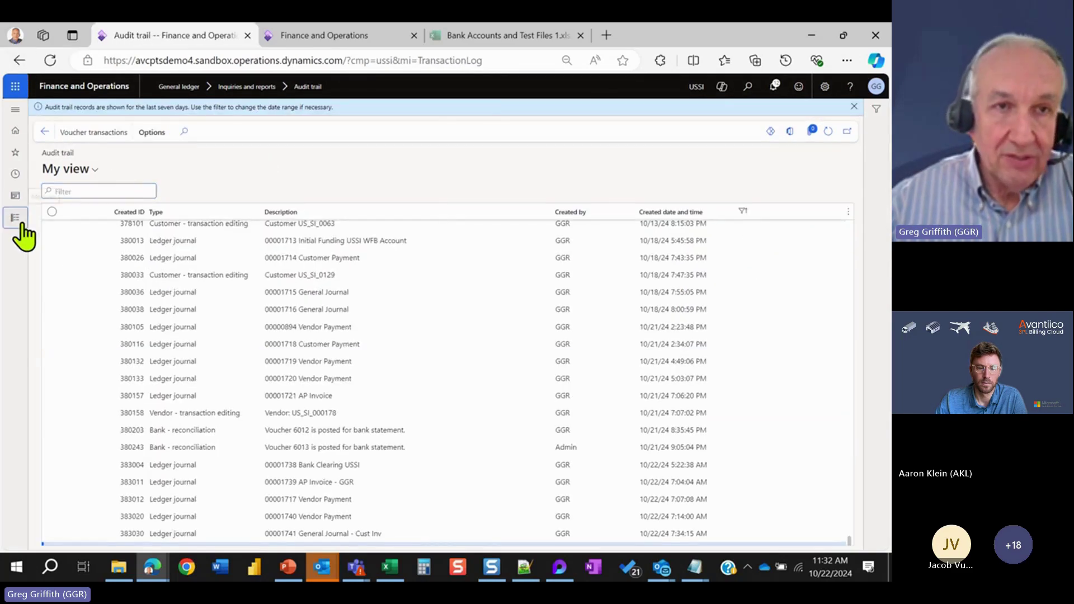
Open the subledger journal entries not yet transferred and immediately transfer the bank statement entry dated 10/19/2024.
{"action": "left_click", "coordinate": [23, 217]}
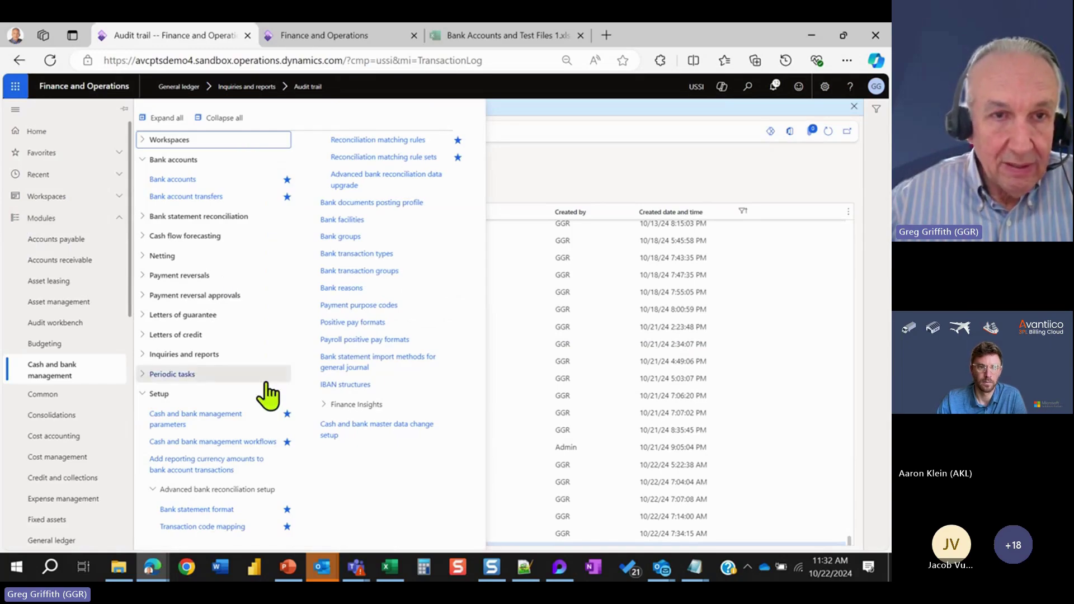
{"action": "scroll", "coordinate": [102, 414], "scroll_direction": "down", "scroll_amount": 1}
{"action": "scroll", "coordinate": [98, 274], "scroll_direction": "up", "scroll_amount": 1}
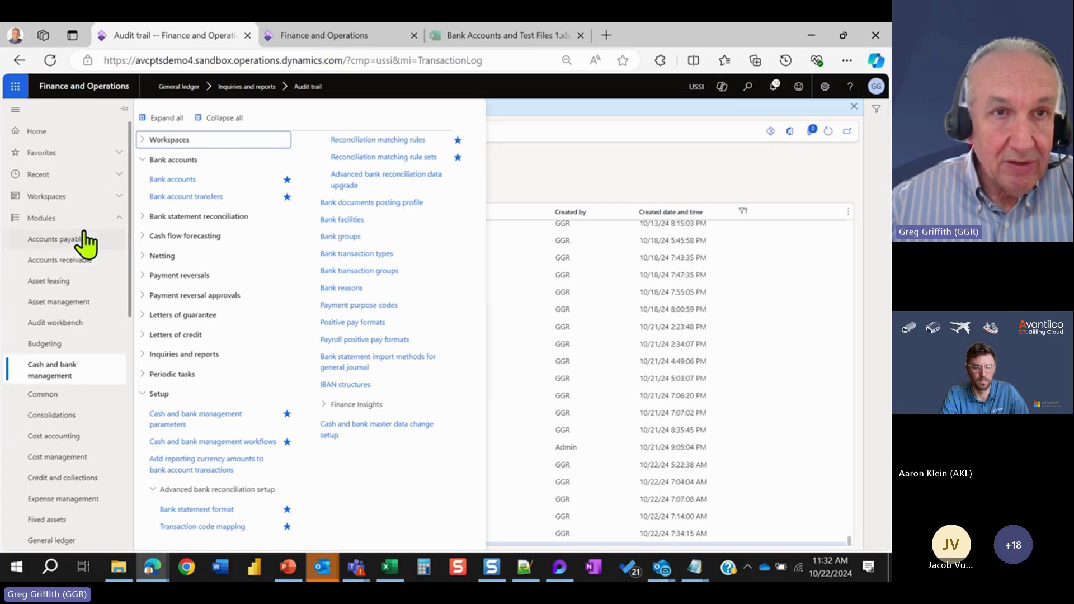
{"action": "left_click", "coordinate": [45, 155]}
{"action": "scroll", "coordinate": [77, 428], "scroll_direction": "down", "scroll_amount": 10}
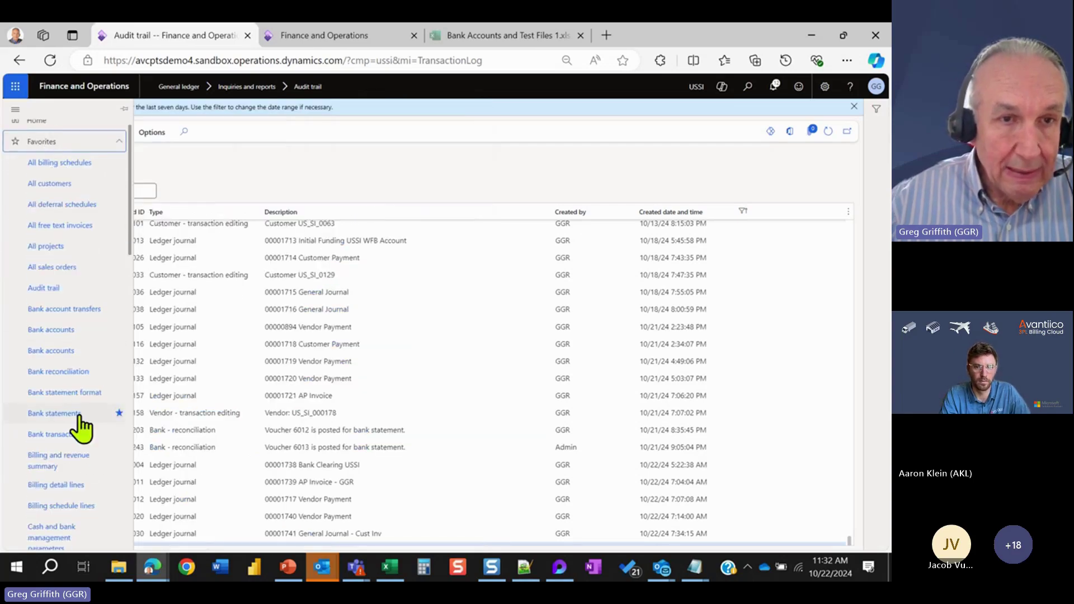
{"action": "left_click", "coordinate": [66, 458]}
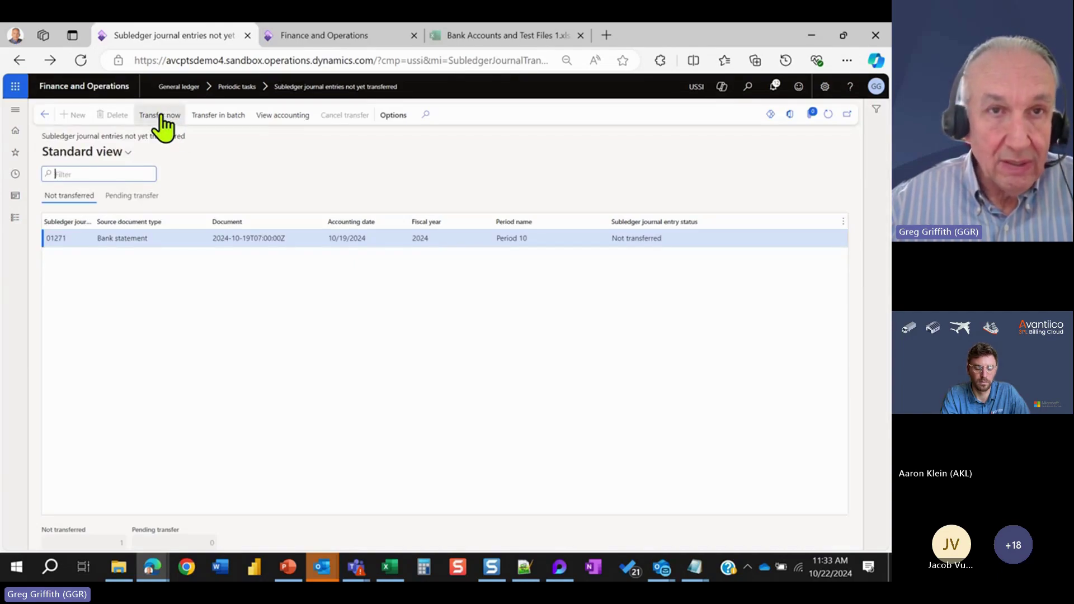
{"action": "left_click", "coordinate": [161, 115]}
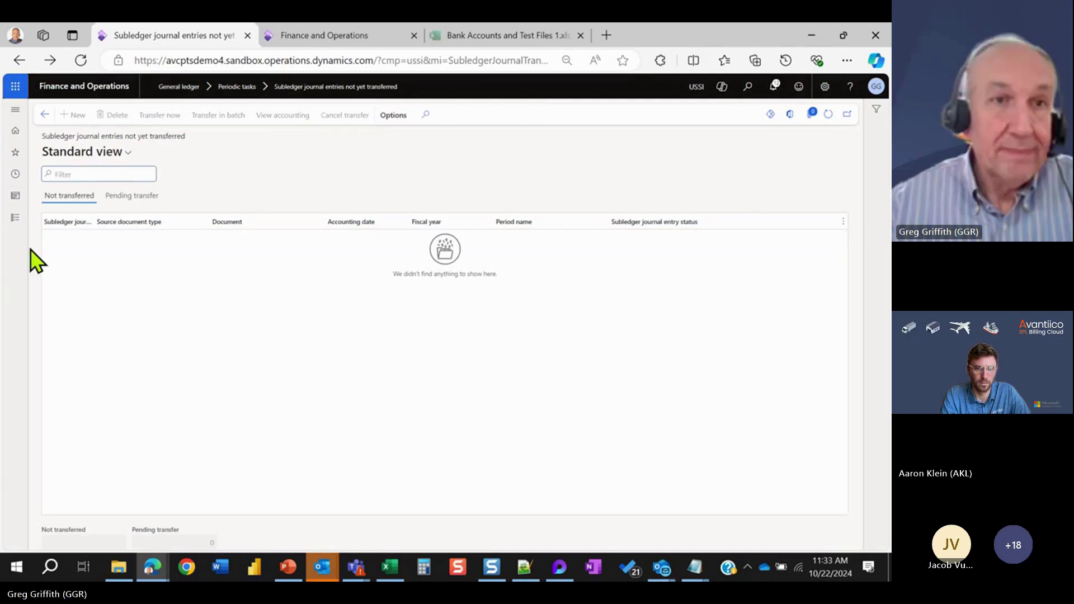
Open the audit trail, view the voucher transactions of the bank reconciliation entry for voucher 6014, and return to the audit trail.
{"action": "left_click", "coordinate": [16, 218]}
{"action": "left_click", "coordinate": [40, 175]}
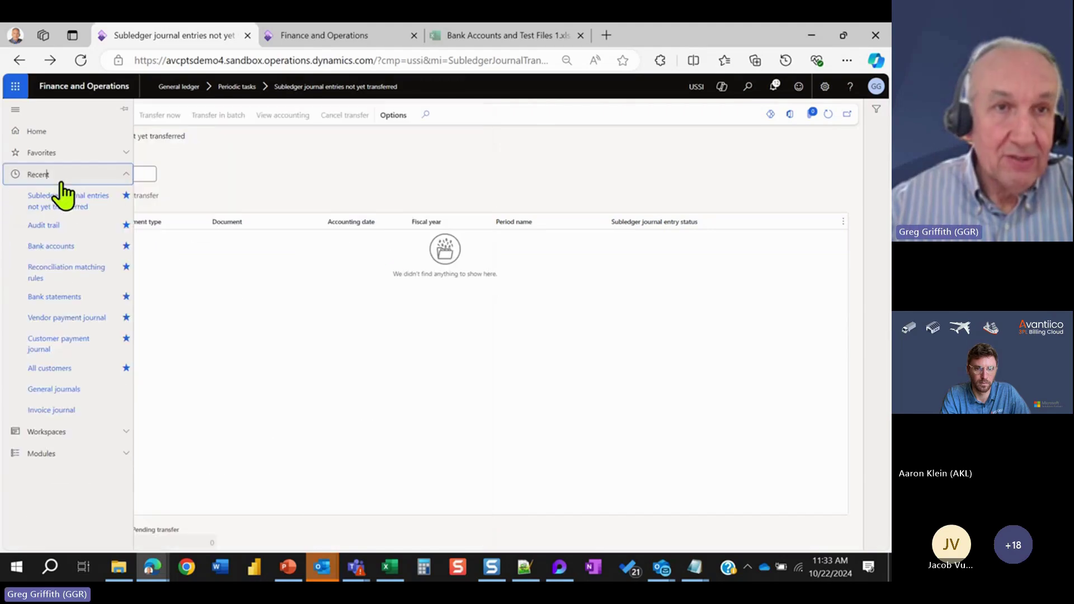
{"action": "left_click", "coordinate": [49, 227]}
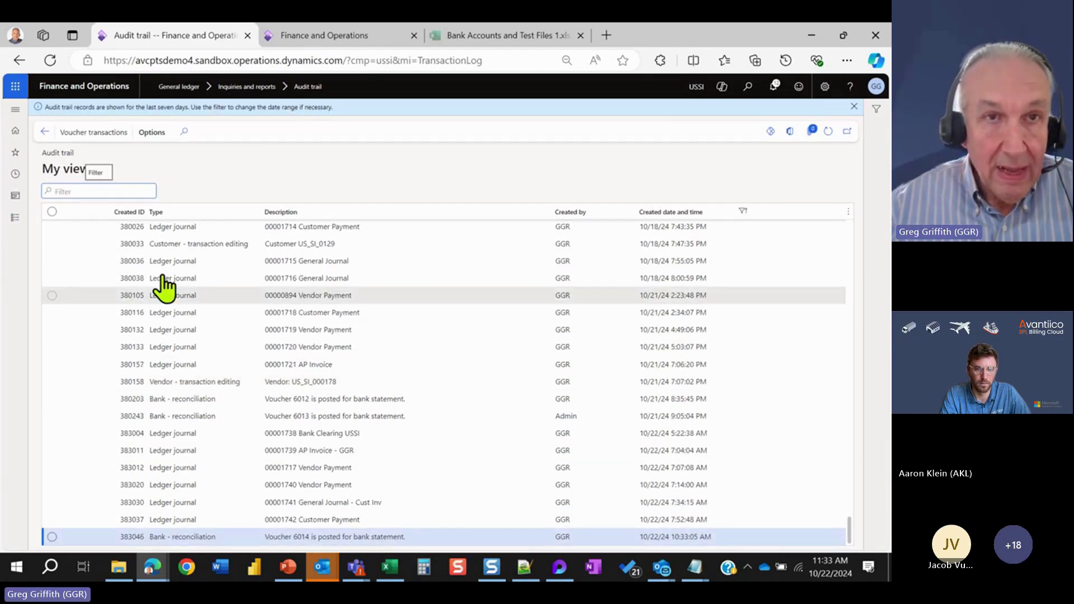
{"action": "left_click", "coordinate": [91, 131]}
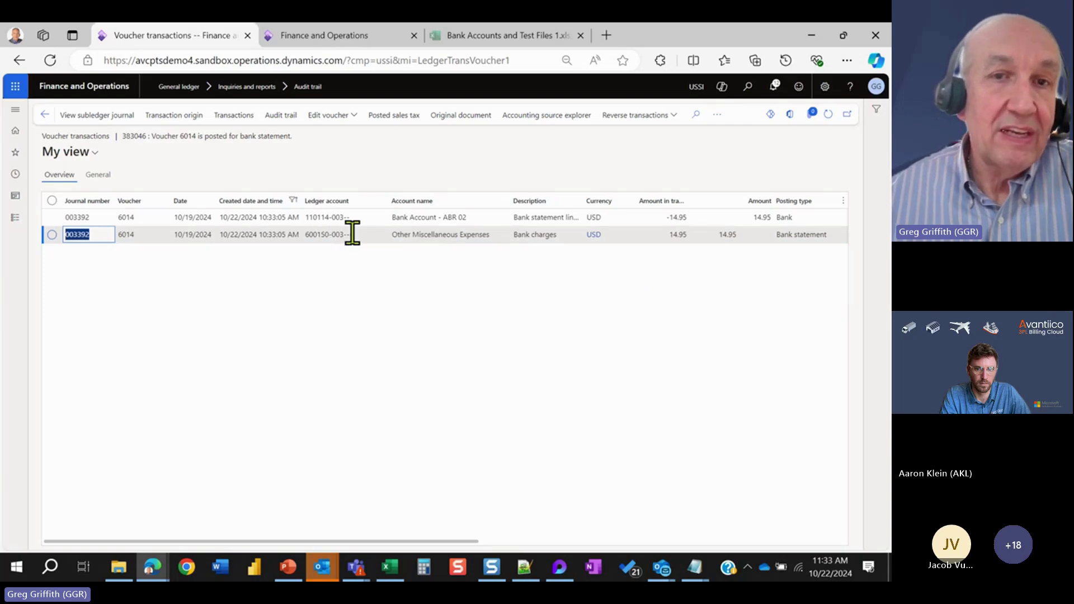
{"action": "left_click", "coordinate": [569, 228]}
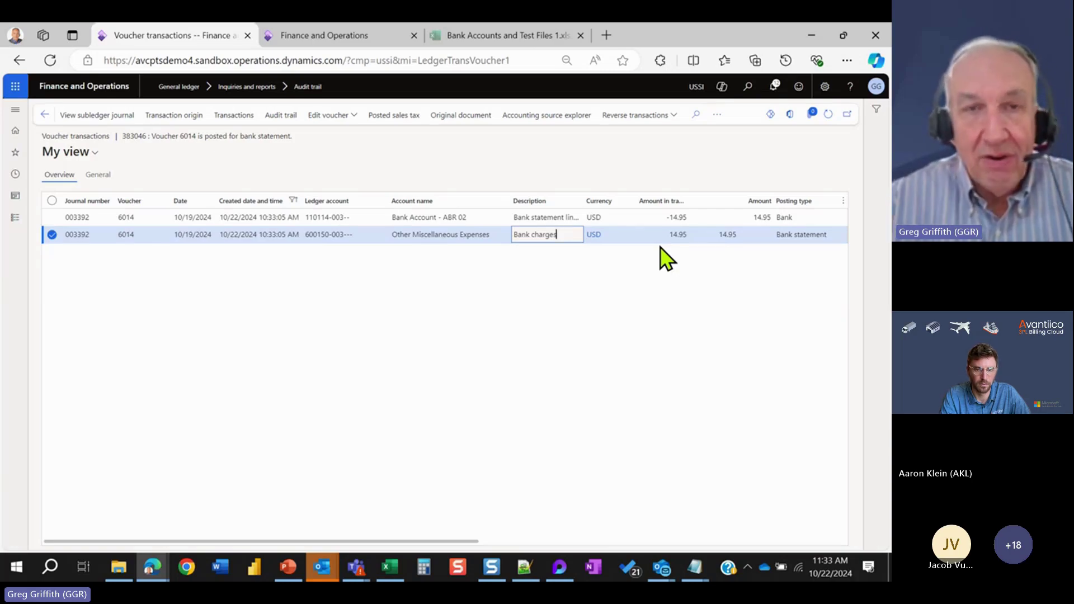
{"action": "left_click", "coordinate": [47, 115]}
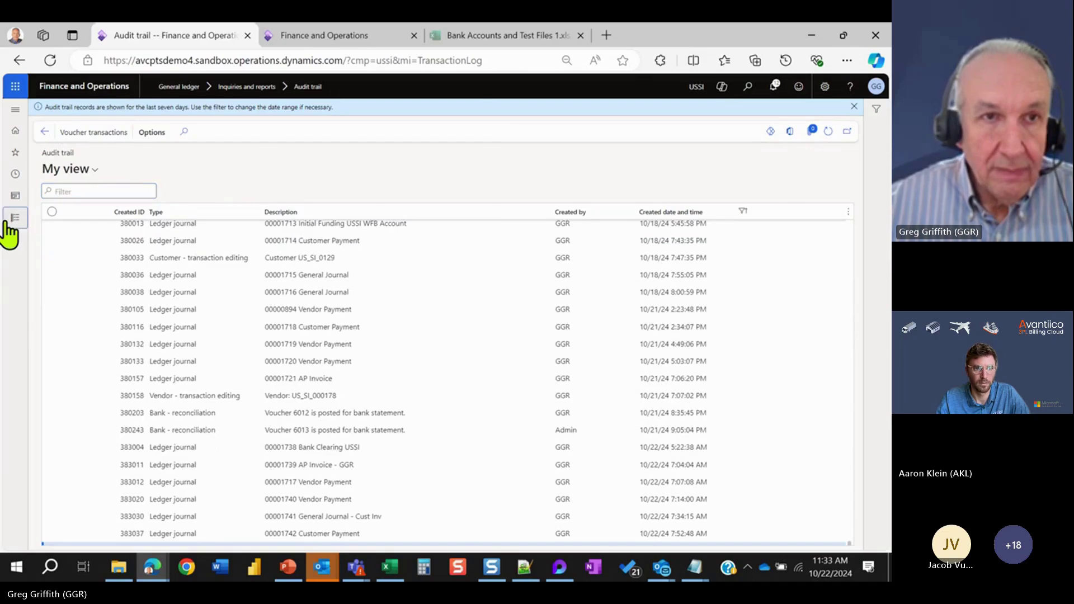
Open the USSIABR2 bank account's statement from 10/19/2024 in the reconciliation worksheet.
{"action": "left_click", "coordinate": [14, 220]}
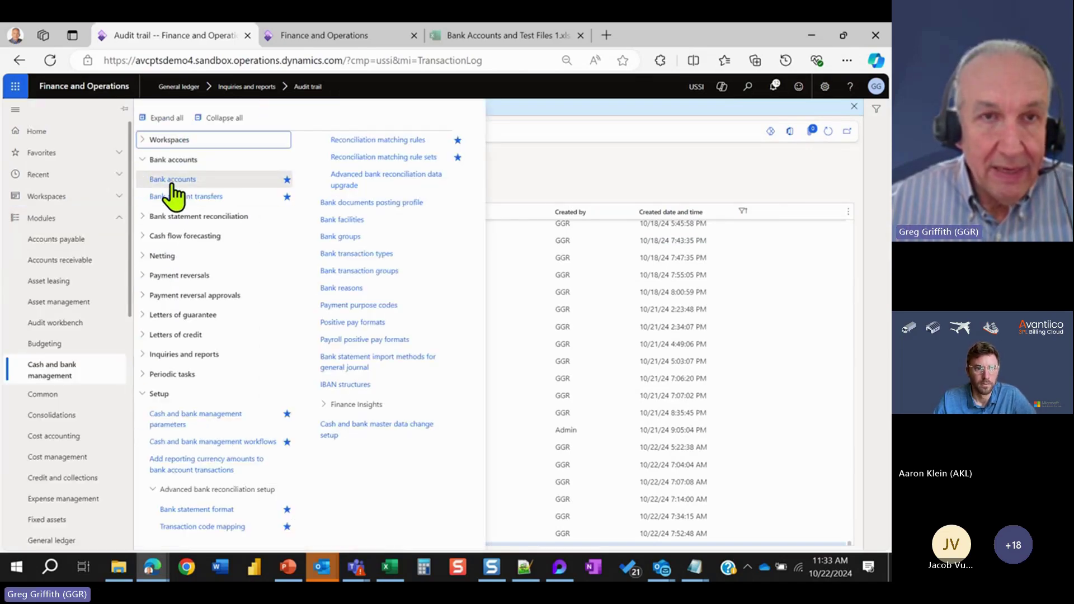
{"action": "left_click", "coordinate": [172, 180]}
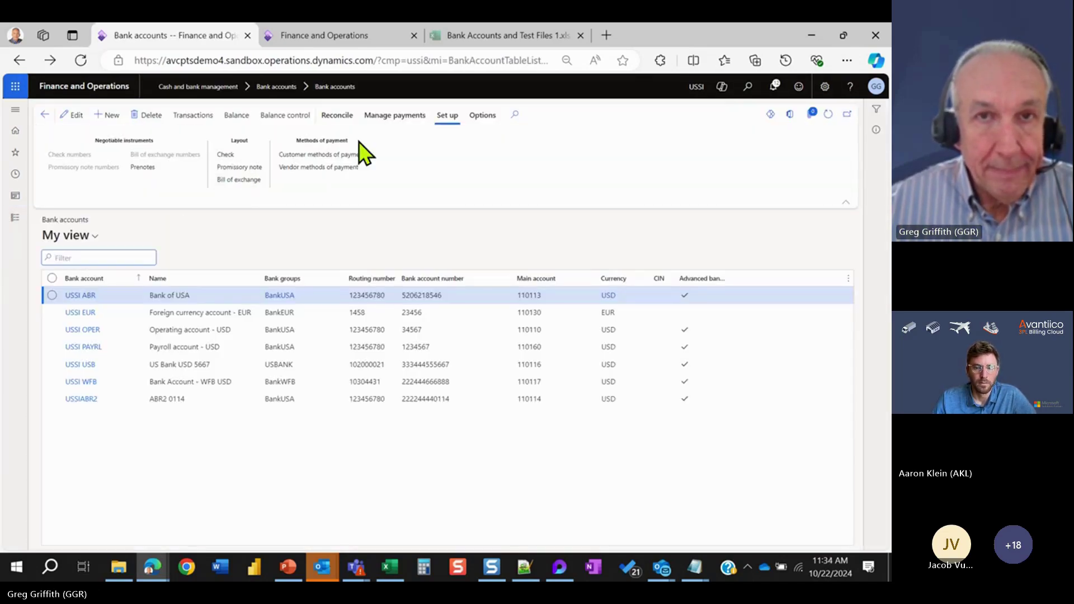
{"action": "left_click", "coordinate": [94, 398]}
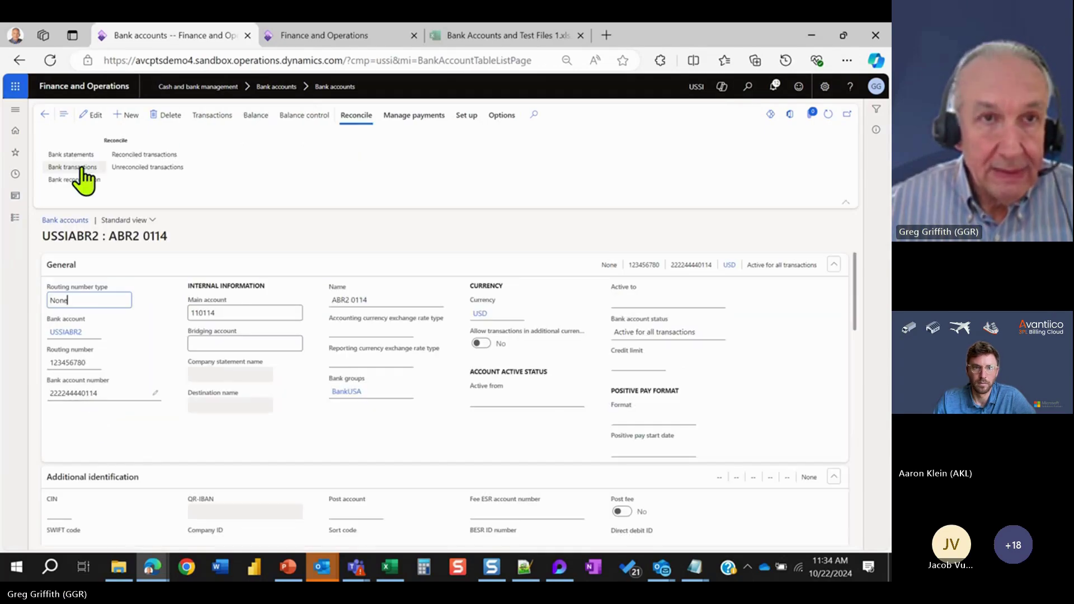
{"action": "left_click", "coordinate": [79, 156]}
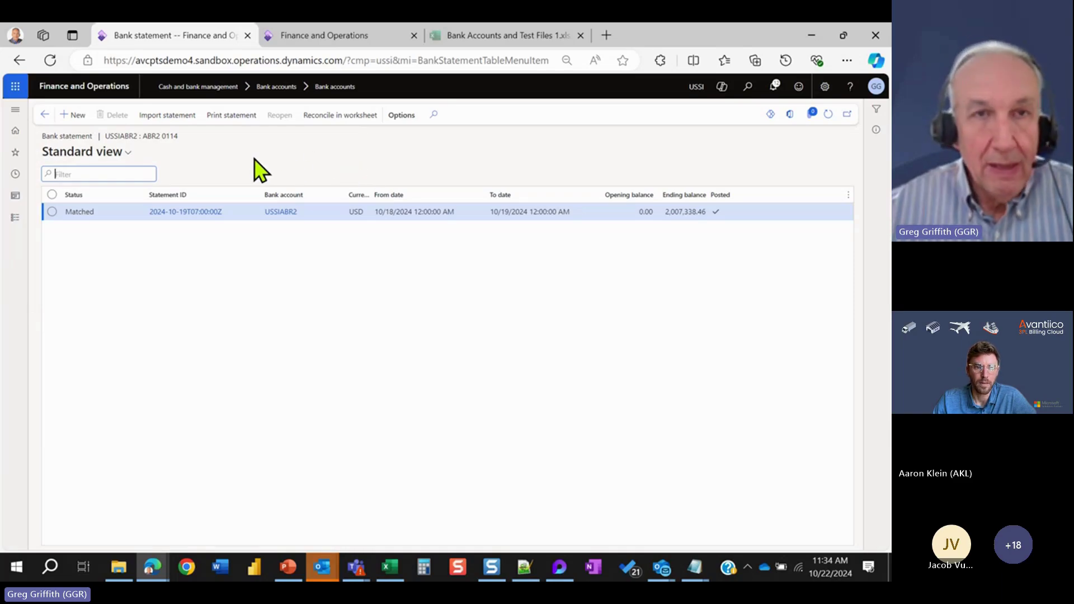
{"action": "left_click", "coordinate": [334, 117]}
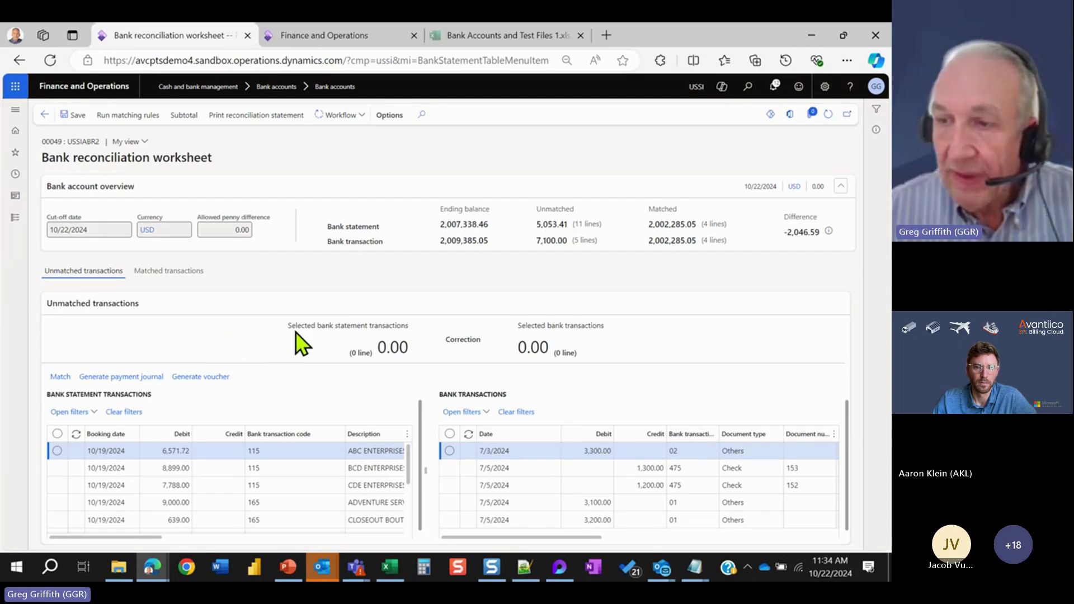
Select the 9,000.00 ADVENTURE SERVICES statement line and examine its full description, document number and reference fields.
{"action": "left_click", "coordinate": [363, 502]}
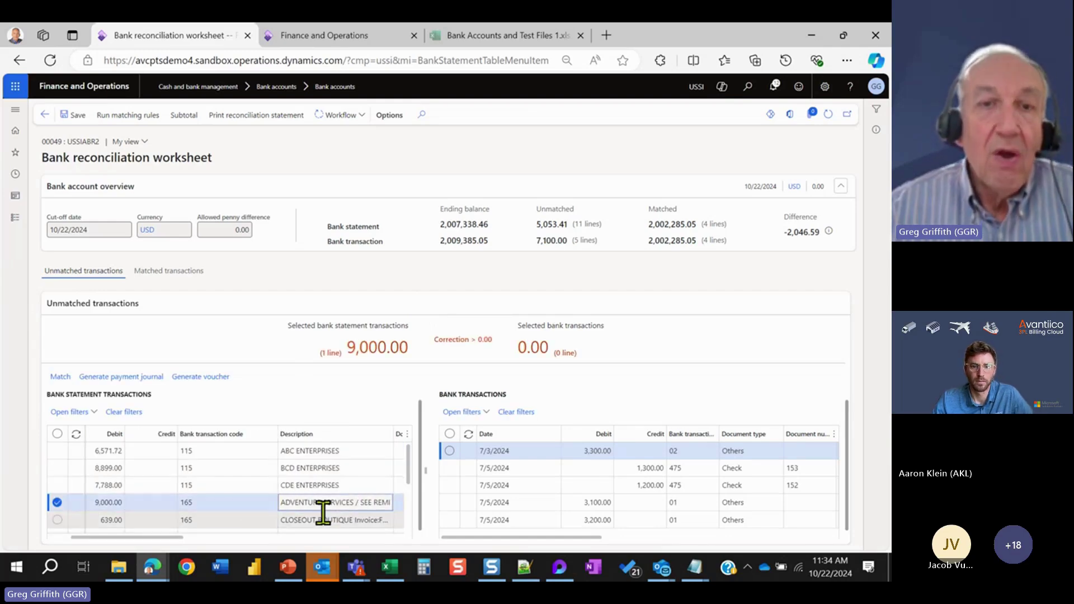
{"action": "left_click_drag", "start_coordinate": [162, 541], "coordinate": [203, 542]}
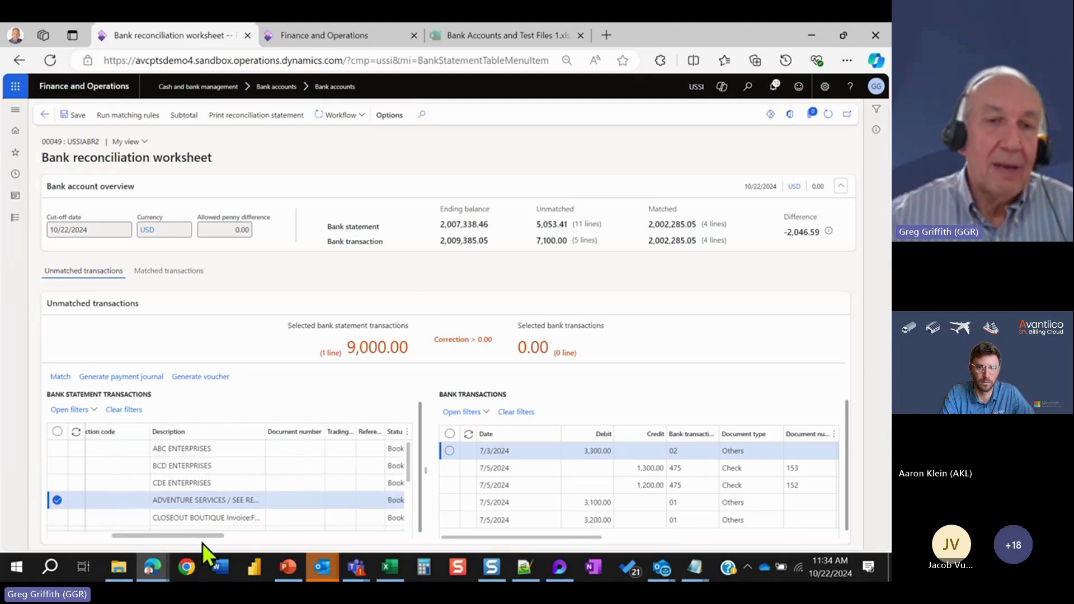
{"action": "left_click", "coordinate": [223, 498]}
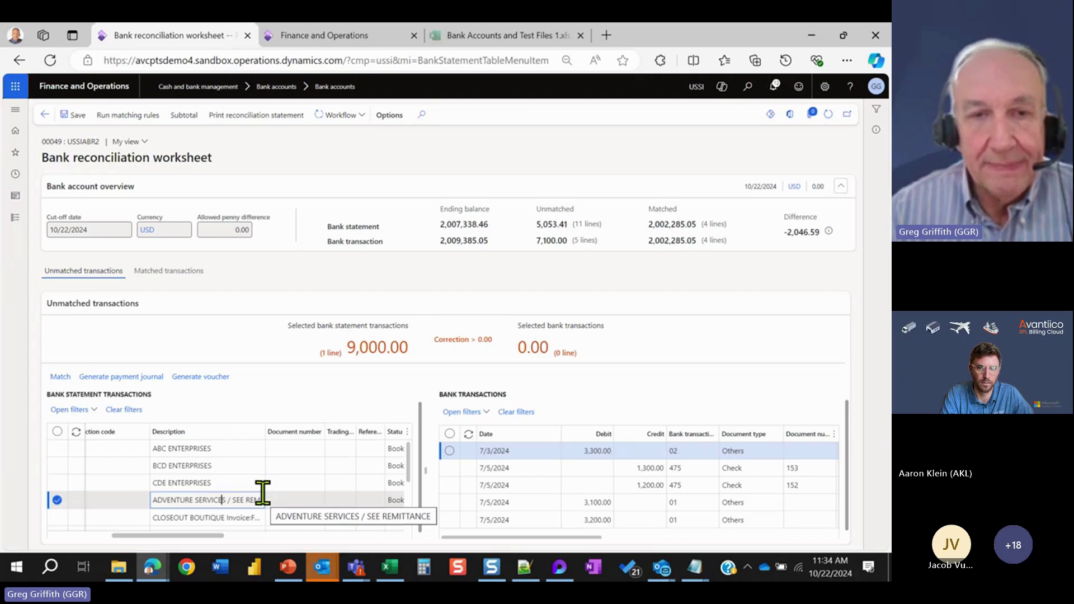
{"action": "left_click_drag", "start_coordinate": [215, 536], "coordinate": [298, 539]}
{"action": "scroll", "coordinate": [375, 512], "scroll_direction": "right", "scroll_amount": 2}
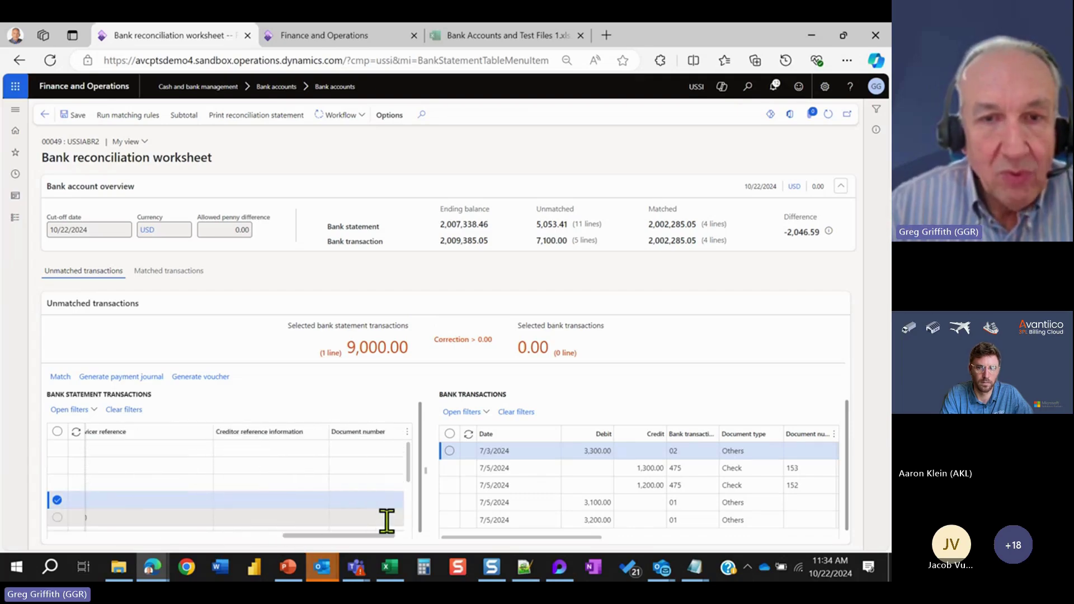
{"action": "scroll", "coordinate": [256, 520], "scroll_direction": "left", "scroll_amount": 5}
{"action": "scroll", "coordinate": [256, 521], "scroll_direction": "left", "scroll_amount": 4}
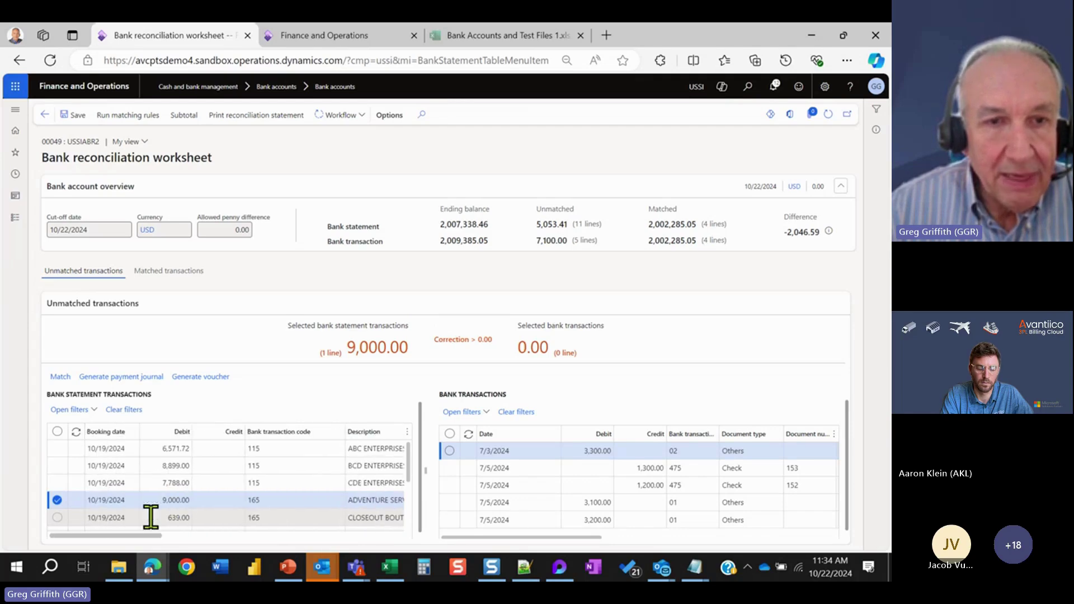
Check the bank transaction code and description of the ADVENTURE SERVICES statement line as possible matching criteria.
{"action": "left_click", "coordinate": [231, 504]}
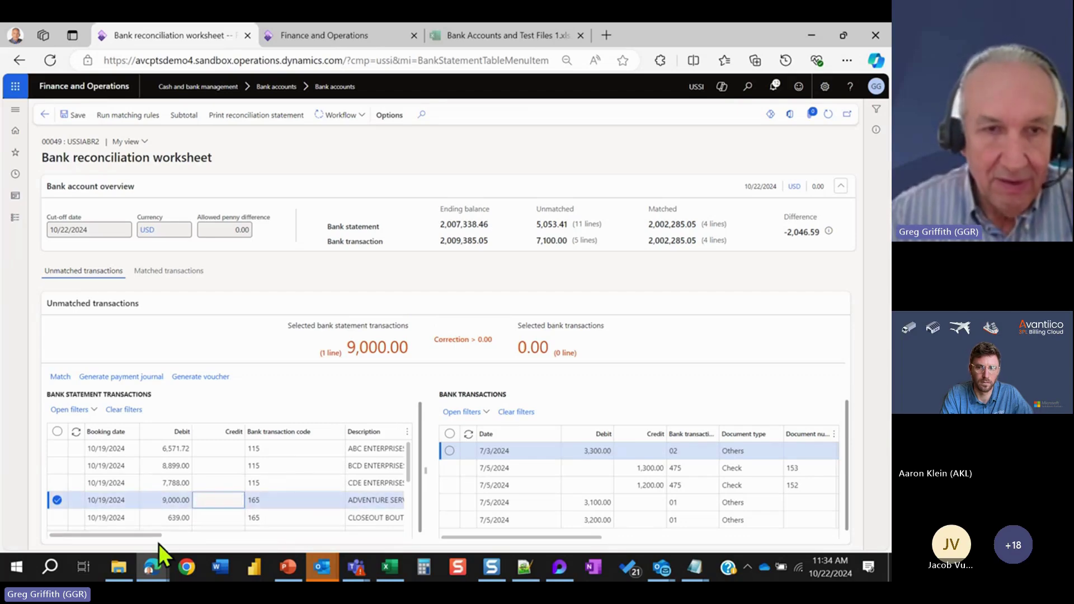
{"action": "left_click_drag", "start_coordinate": [147, 536], "coordinate": [122, 532]}
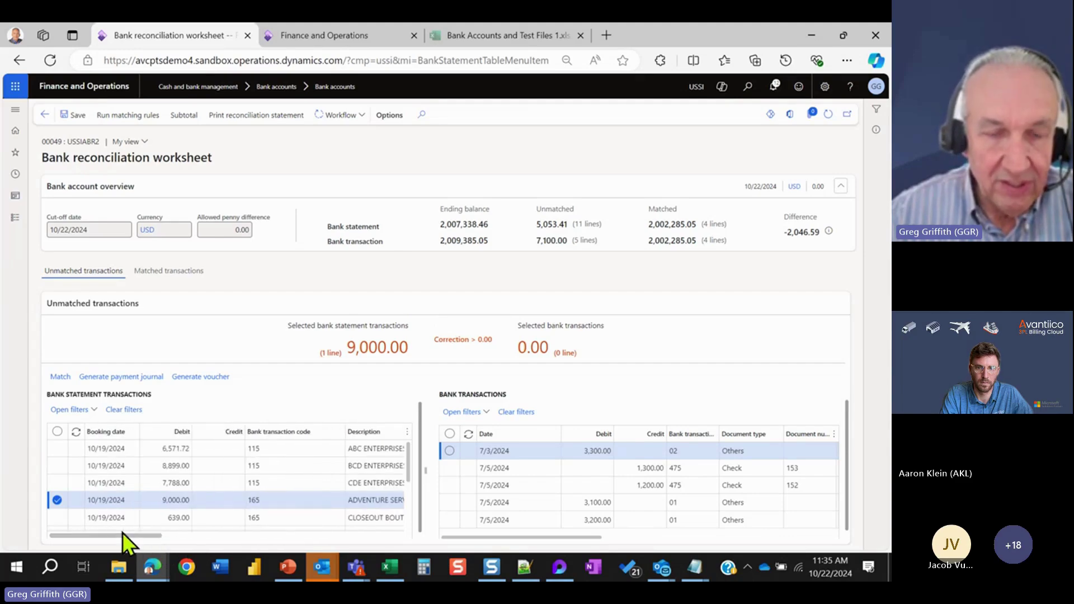
{"action": "left_click", "coordinate": [216, 499]}
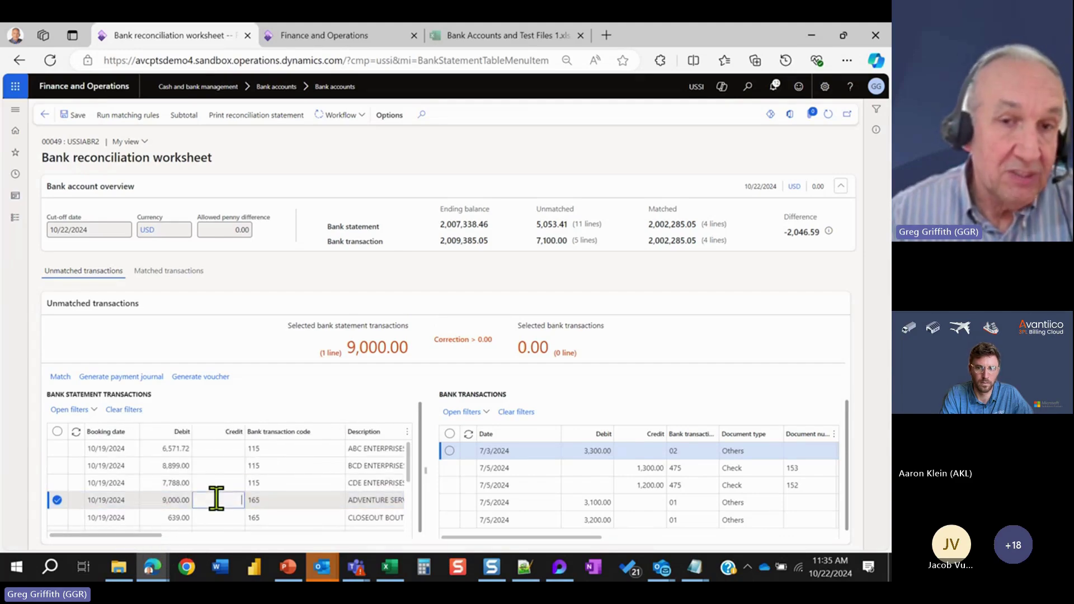
{"action": "left_click", "coordinate": [315, 499]}
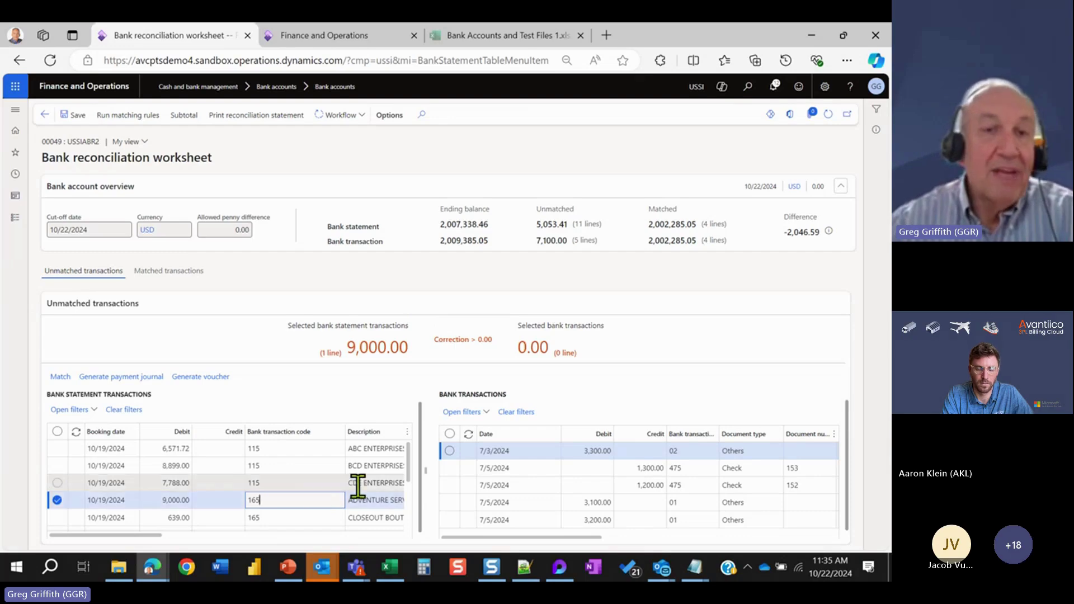
{"action": "left_click", "coordinate": [392, 501]}
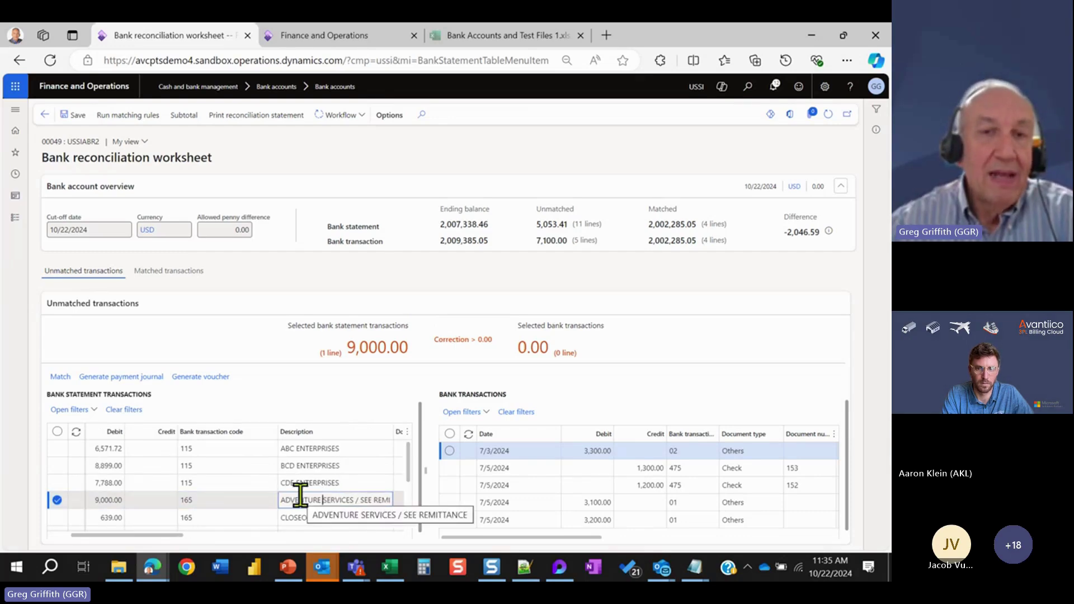
{"action": "left_click_drag", "start_coordinate": [173, 542], "coordinate": [229, 539]}
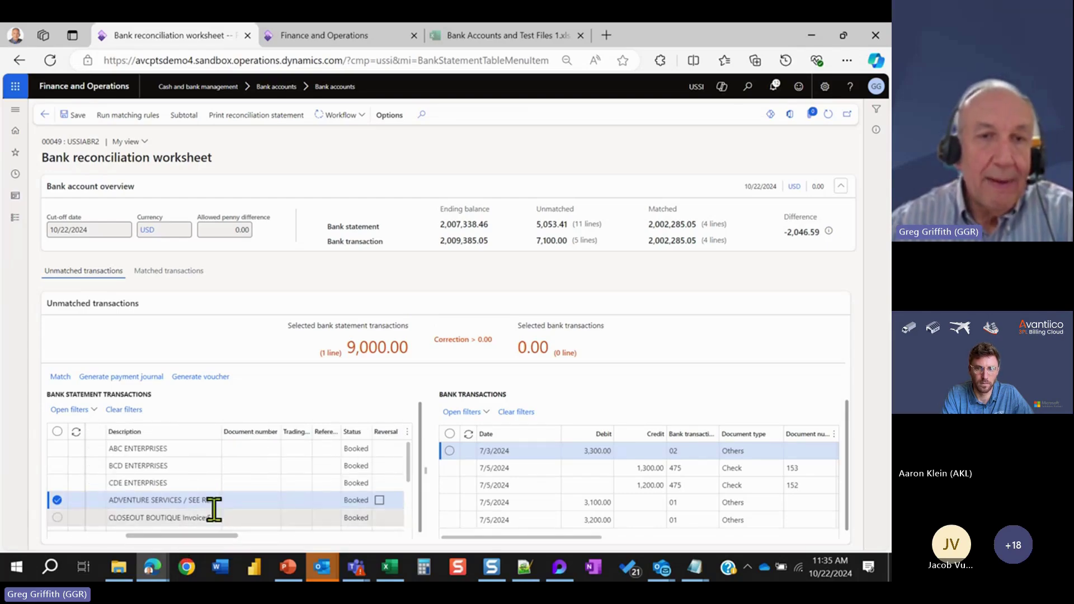
{"action": "left_click_drag", "start_coordinate": [223, 432], "coordinate": [270, 450]}
{"action": "left_click", "coordinate": [192, 499]}
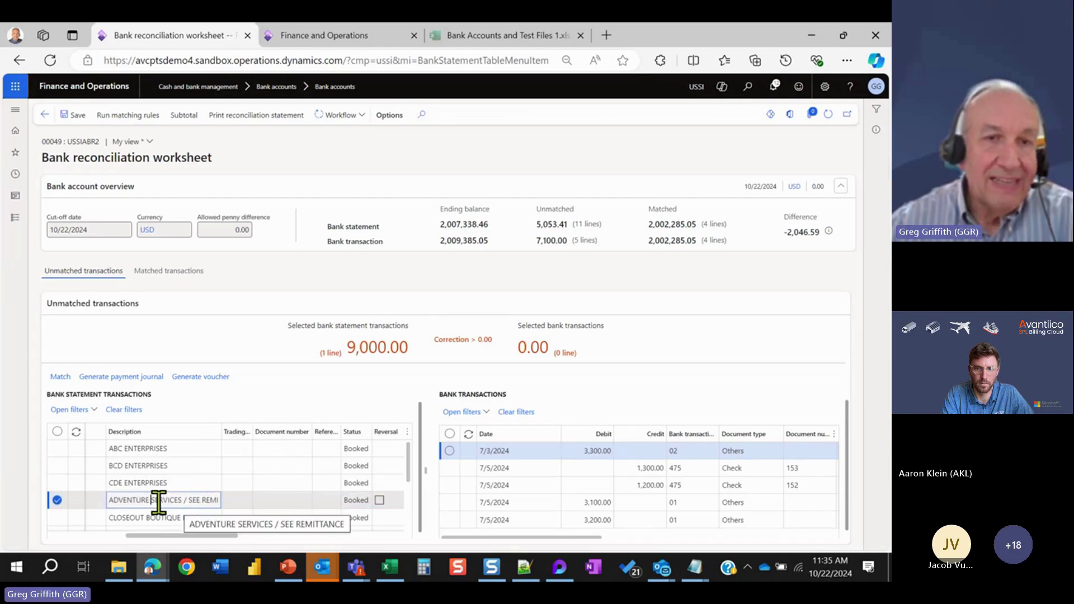
{"action": "left_click_drag", "start_coordinate": [186, 540], "coordinate": [93, 534]}
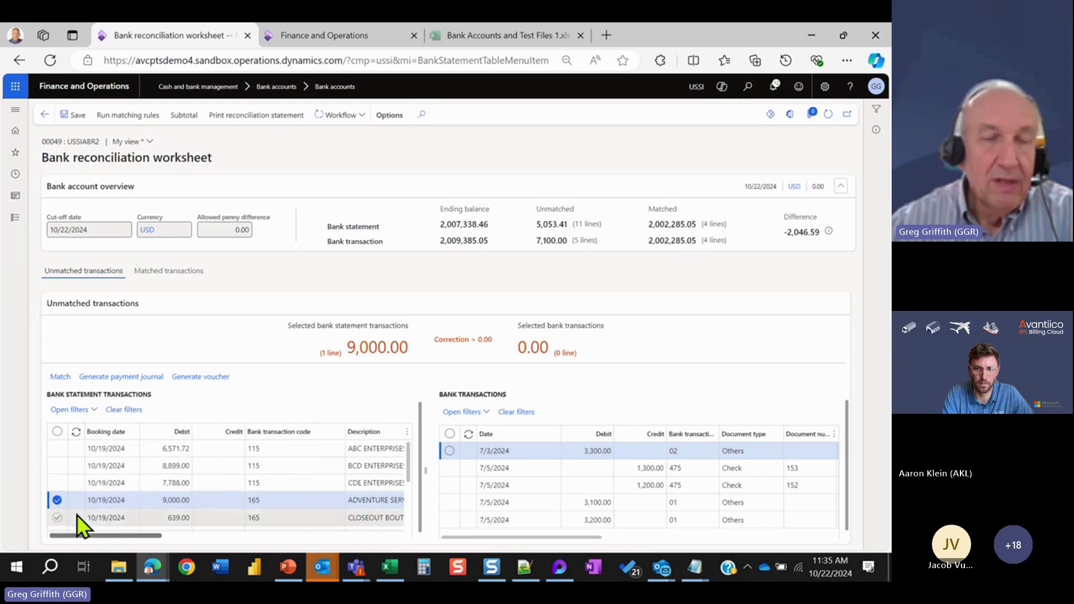
Open the reconciliation matching rules and review the 165 ADVENTURE rule's statement description criterion and customer account criterion.
{"action": "left_click", "coordinate": [15, 218]}
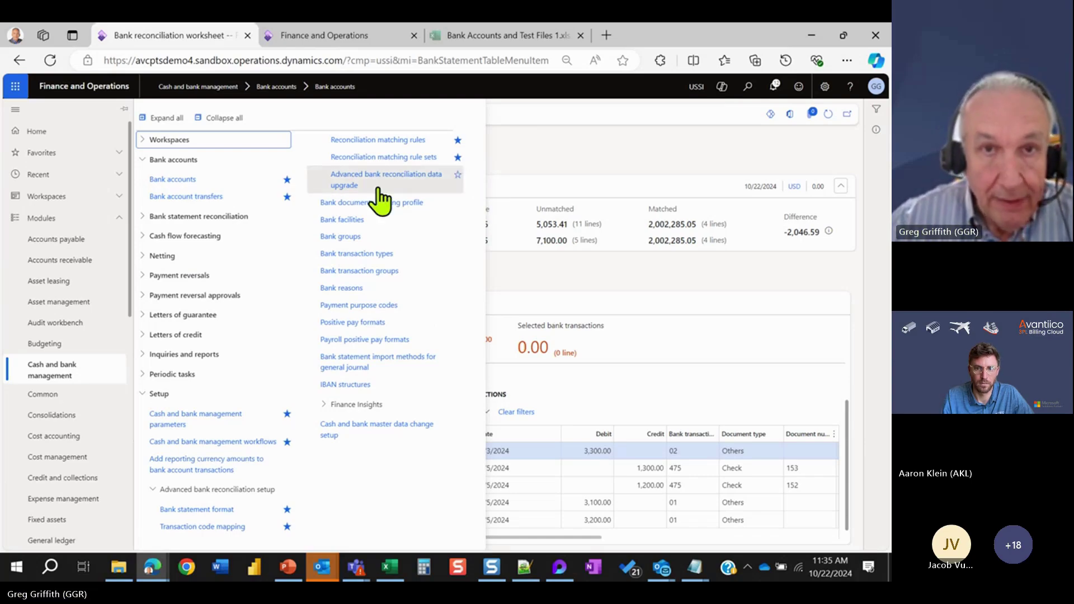
{"action": "key", "text": "alt+Left"}
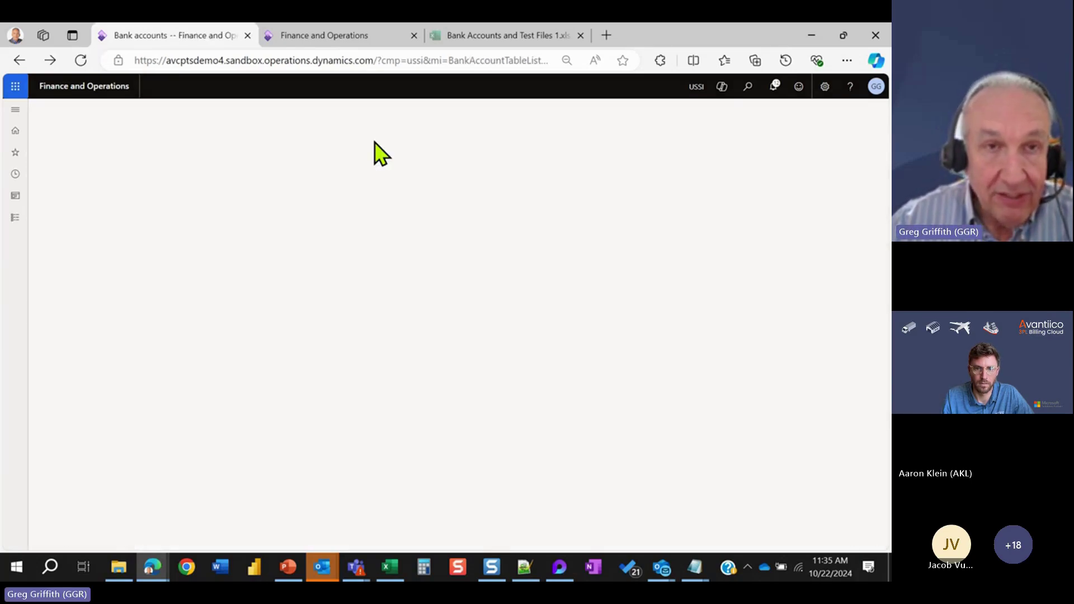
{"action": "key", "text": "alt+Right"}
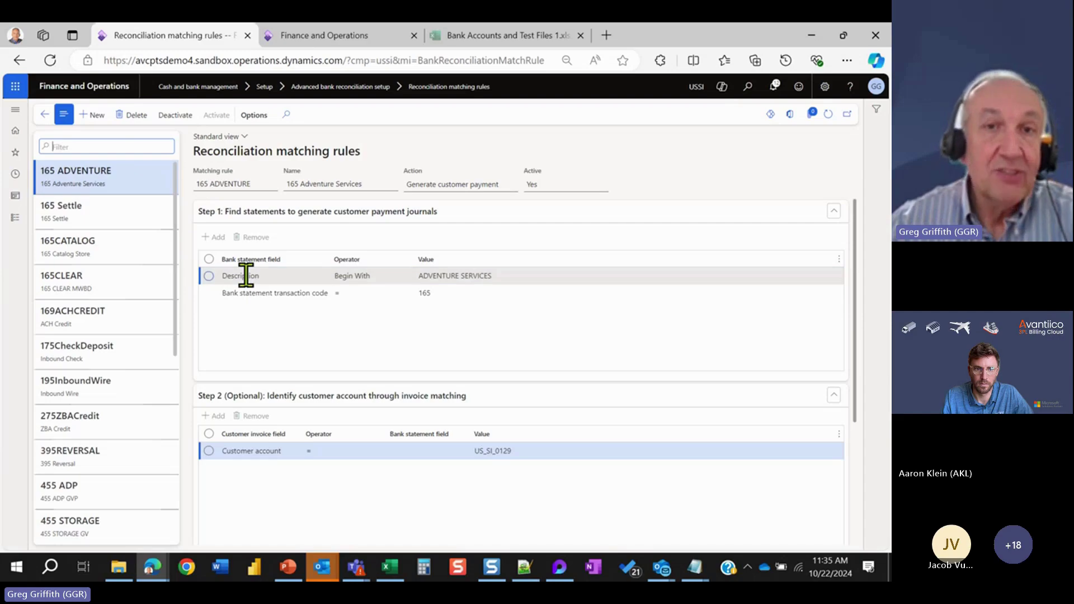
{"action": "left_click", "coordinate": [498, 273]}
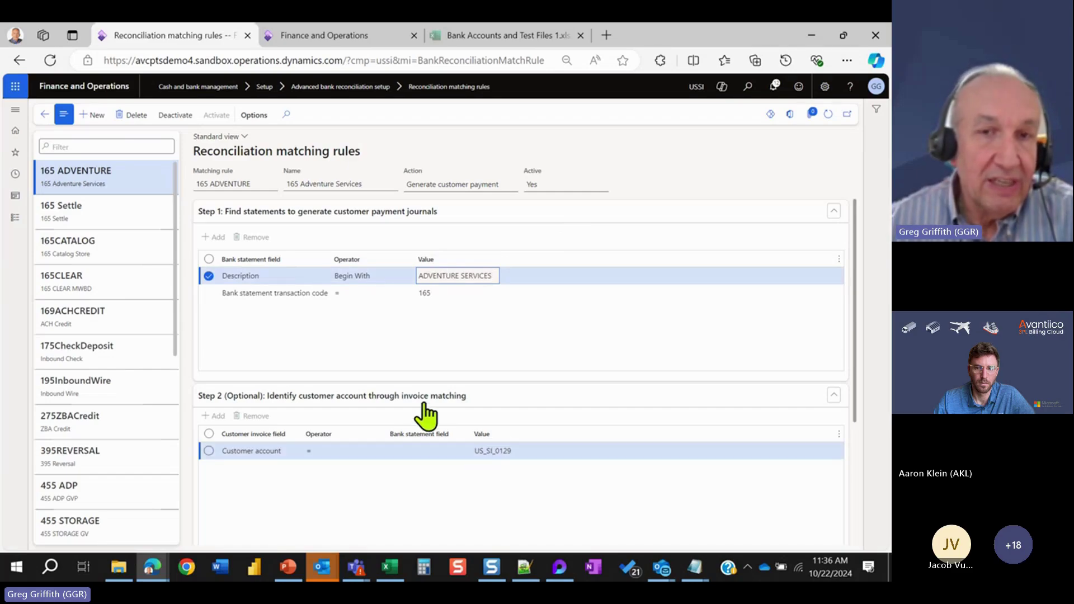
{"action": "left_click", "coordinate": [506, 451]}
{"action": "left_click_drag", "start_coordinate": [492, 450], "coordinate": [469, 450]}
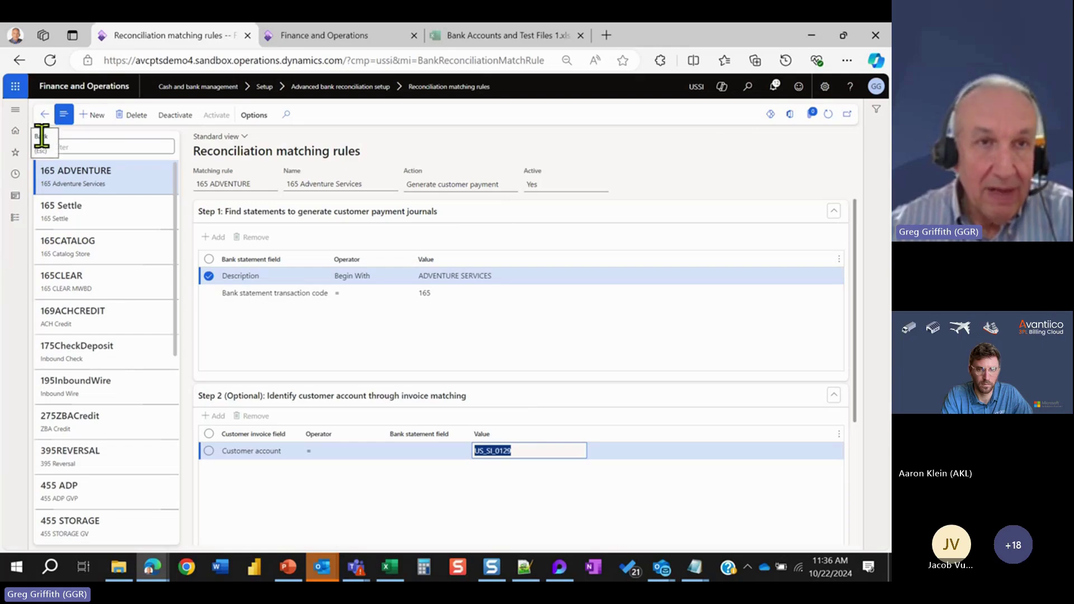
Return to the USSIABR2 bank account's statements and reopen the matched statement in the reconciliation worksheet.
{"action": "left_click", "coordinate": [15, 218]}
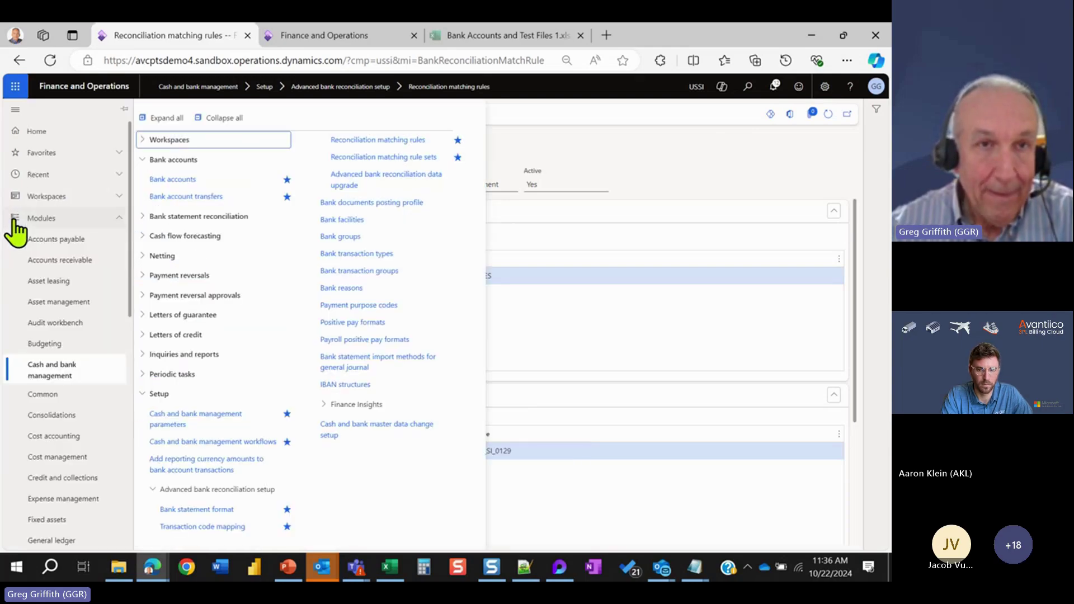
{"action": "left_click", "coordinate": [161, 179]}
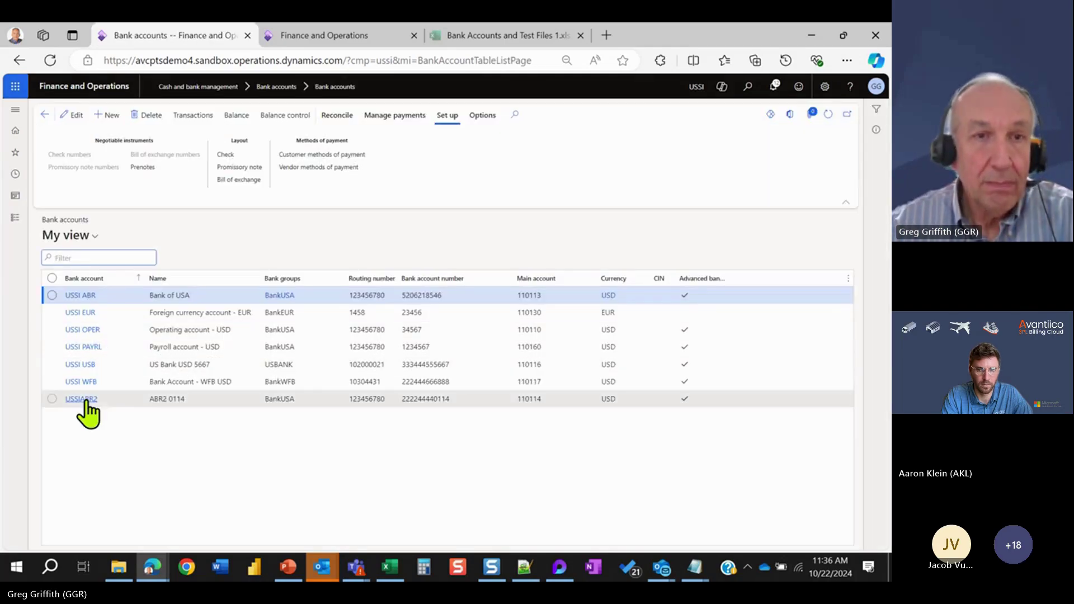
{"action": "left_click", "coordinate": [87, 399]}
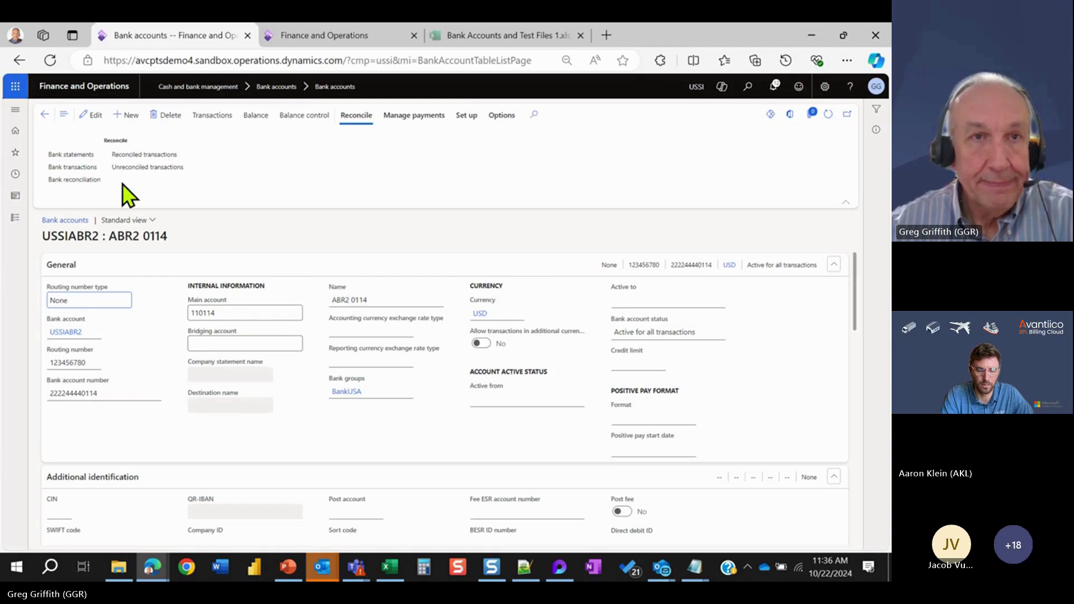
{"action": "left_click", "coordinate": [62, 157]}
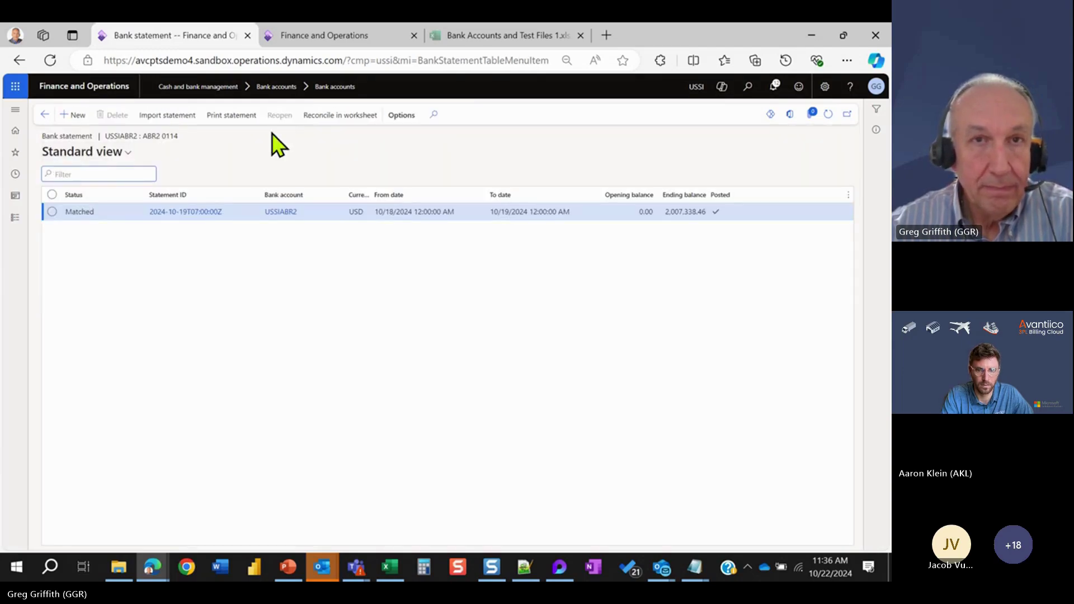
{"action": "left_click", "coordinate": [320, 116]}
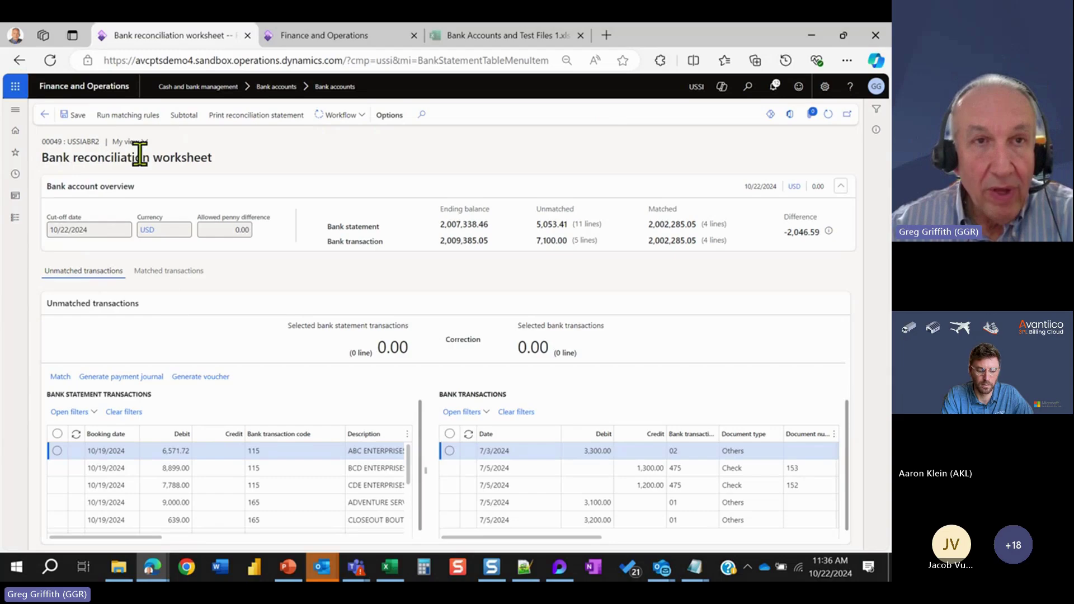
Run the 165 ADVENTURE matching rule on the reconciliation worksheet and check its matched transactions.
{"action": "left_click", "coordinate": [138, 116]}
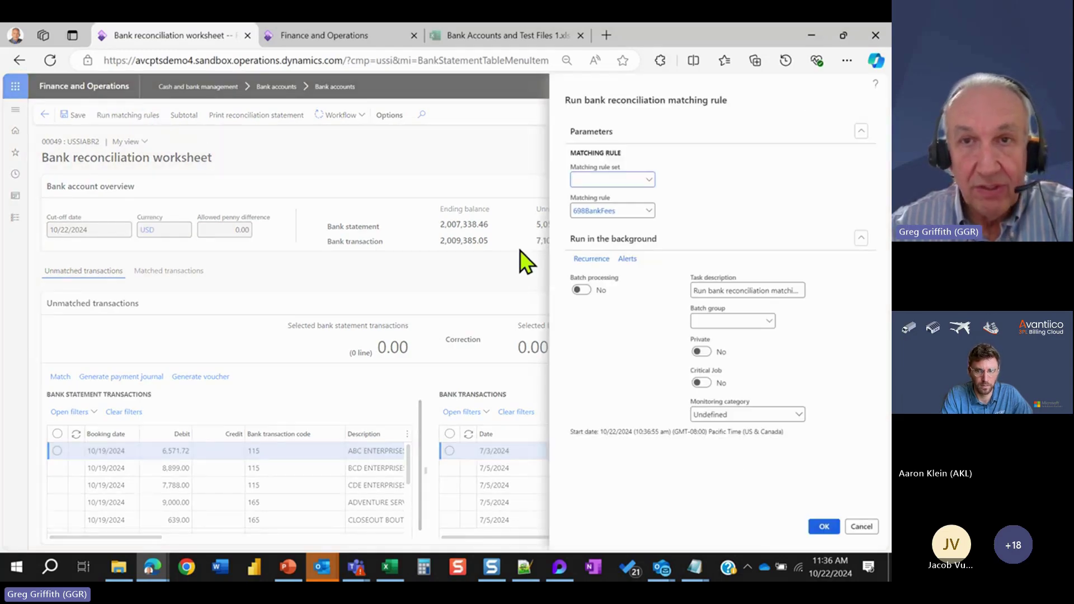
{"action": "left_click", "coordinate": [643, 210]}
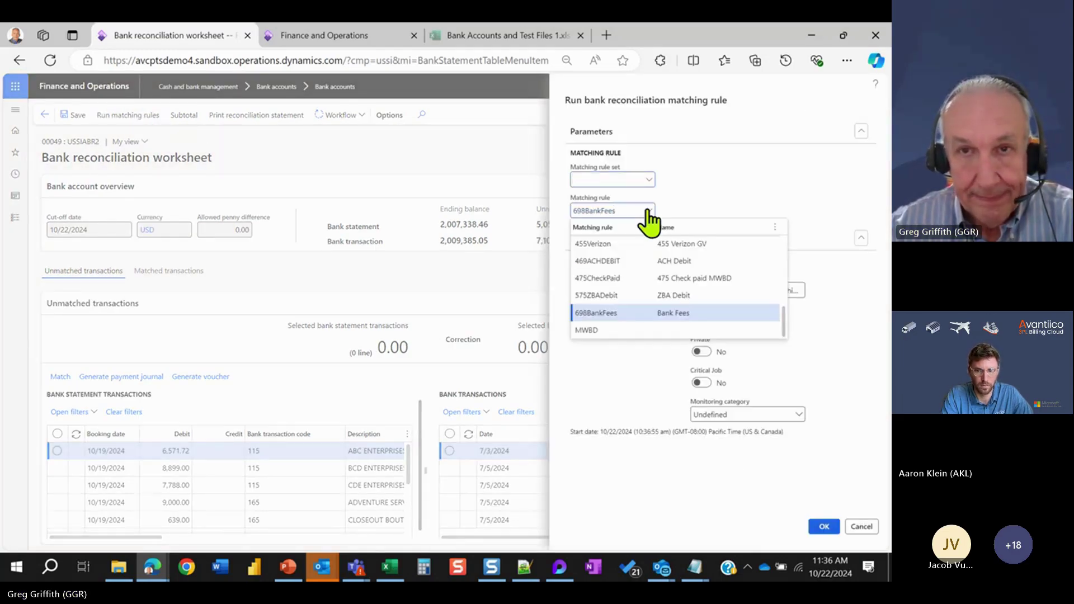
{"action": "scroll", "coordinate": [626, 246], "scroll_direction": "up", "scroll_amount": 5}
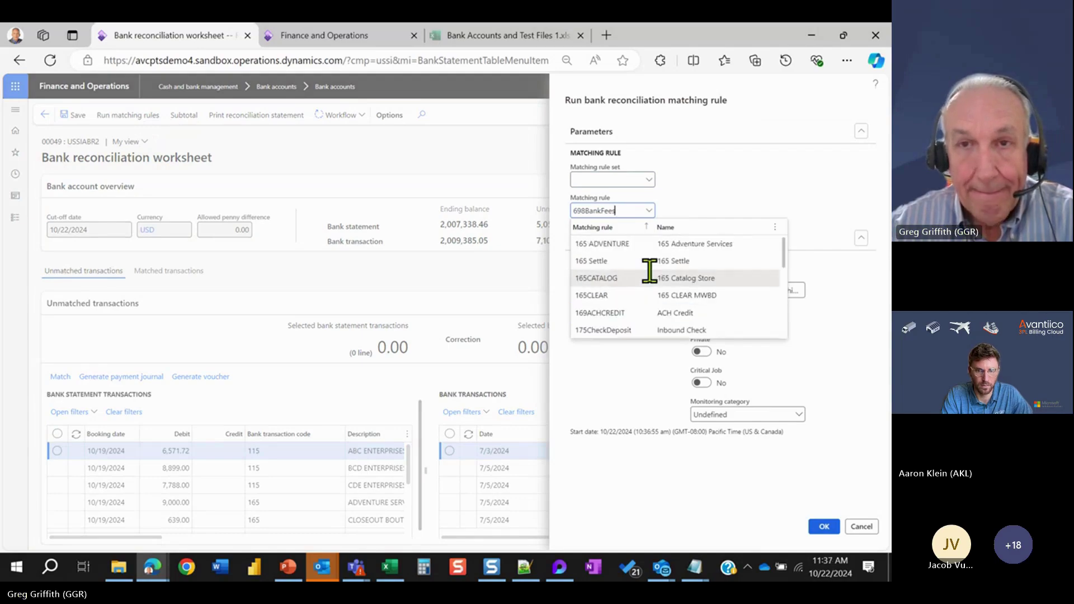
{"action": "left_click", "coordinate": [646, 246]}
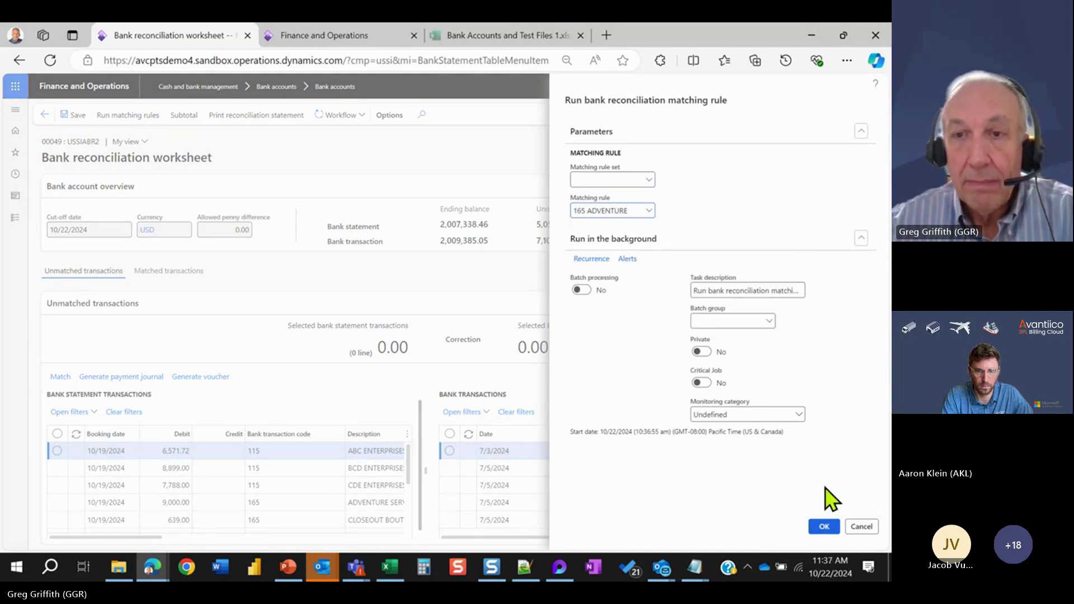
{"action": "left_click", "coordinate": [824, 527]}
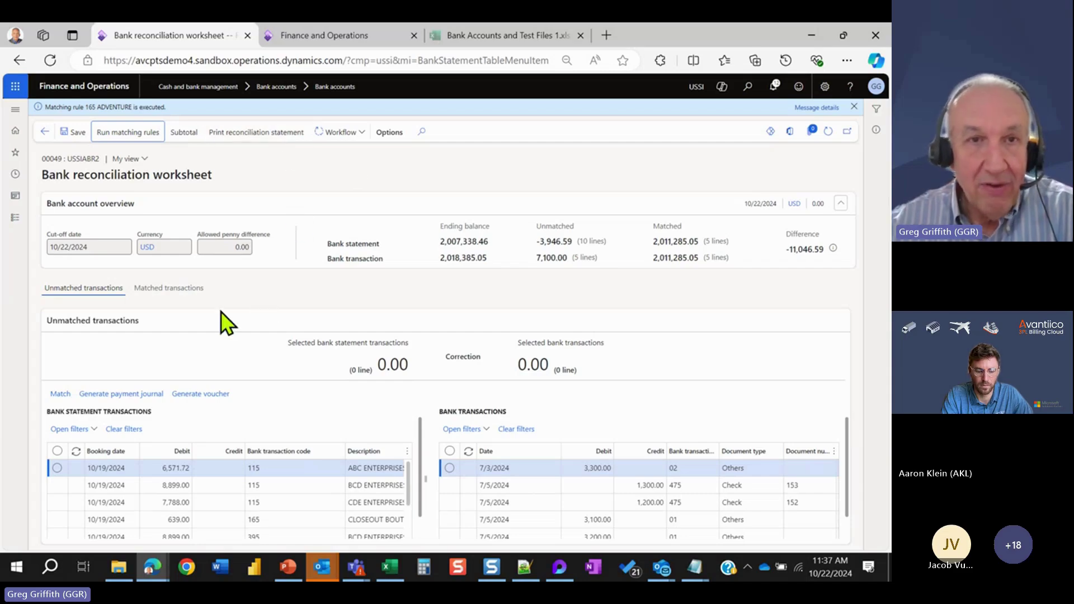
{"action": "left_click", "coordinate": [180, 306]}
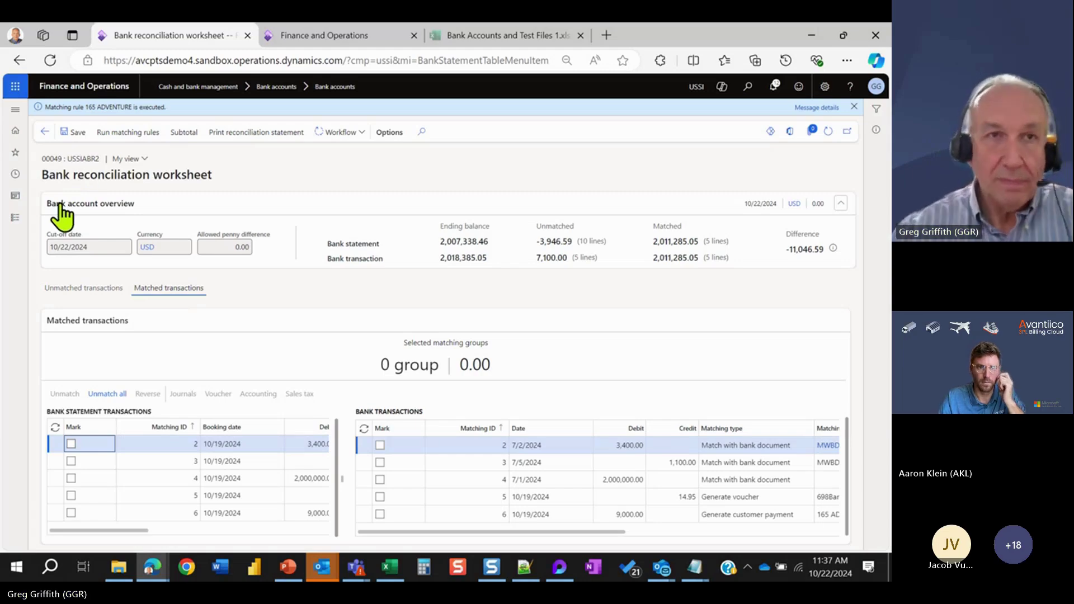
Leave the worksheet and check the subledger journal entries not yet transferred for pending entries.
{"action": "left_click", "coordinate": [44, 133]}
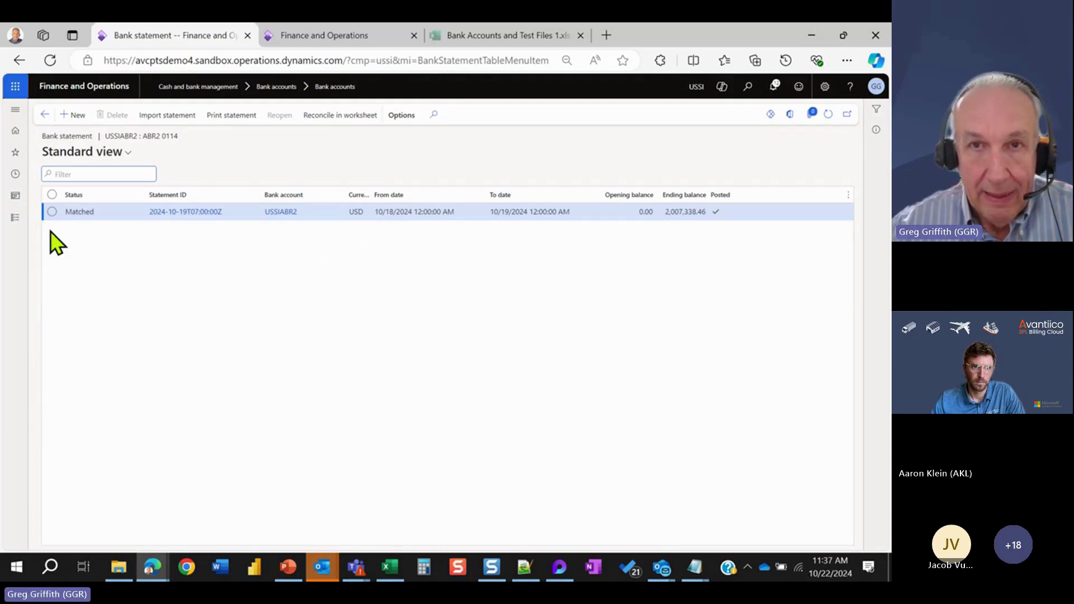
{"action": "left_click", "coordinate": [15, 219]}
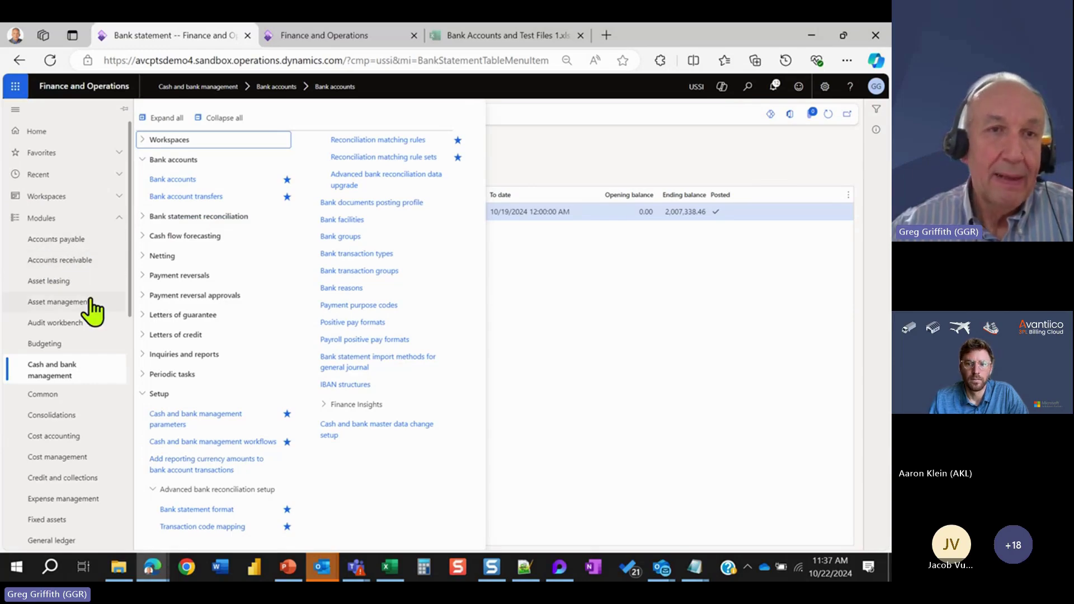
{"action": "left_click", "coordinate": [48, 178]}
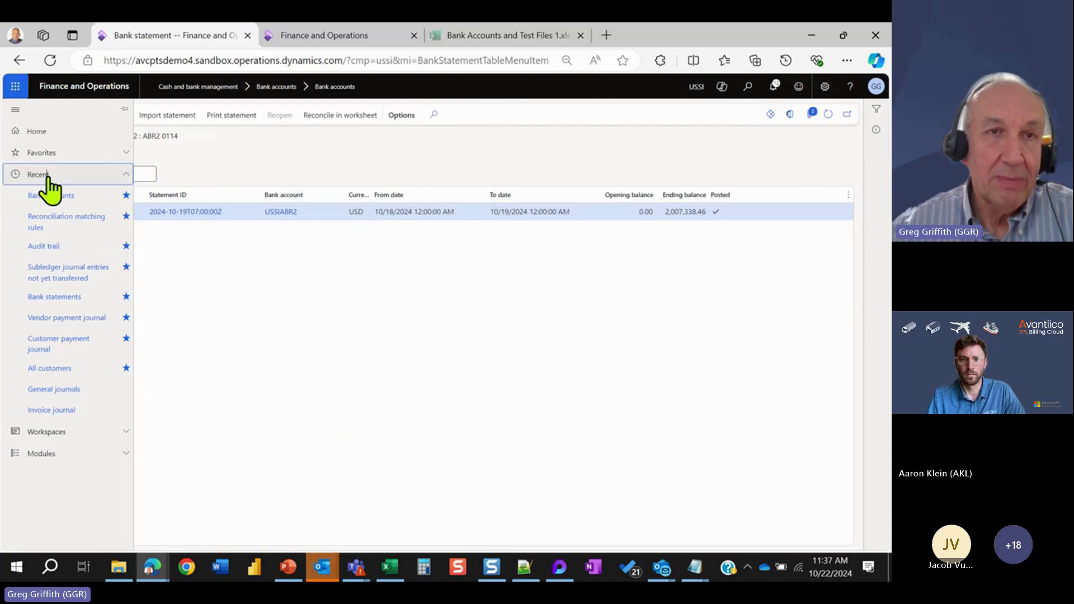
{"action": "left_click", "coordinate": [78, 275]}
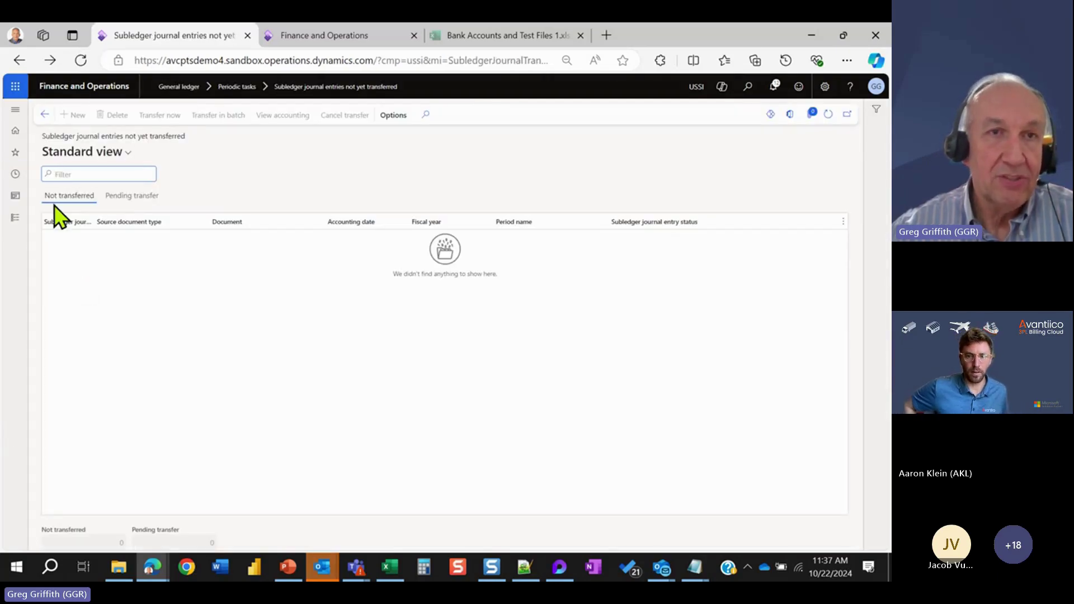
{"action": "left_click", "coordinate": [44, 114]}
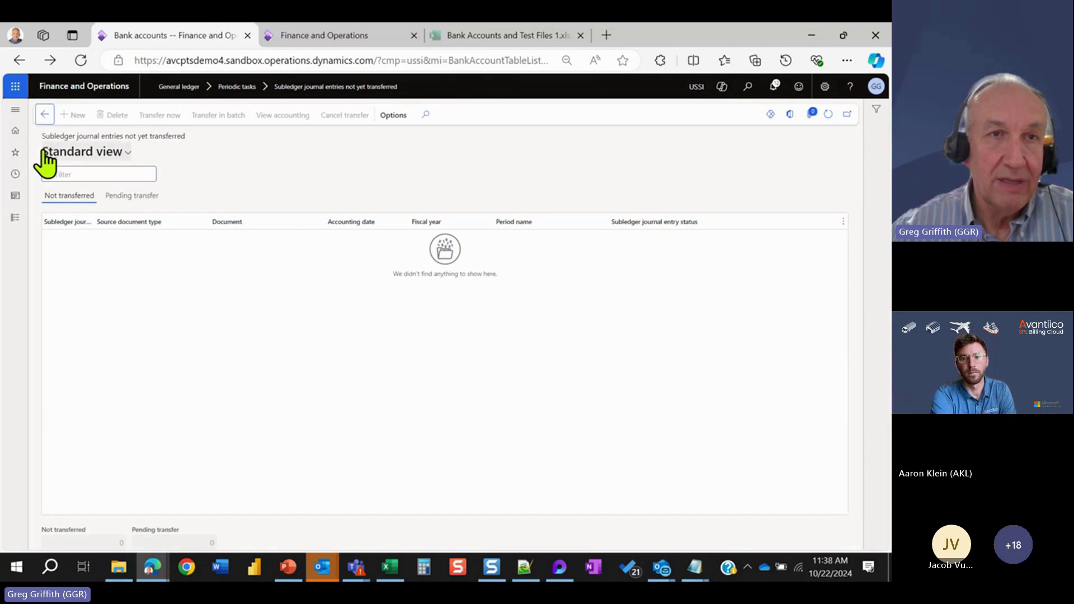
{"action": "left_click", "coordinate": [44, 115]}
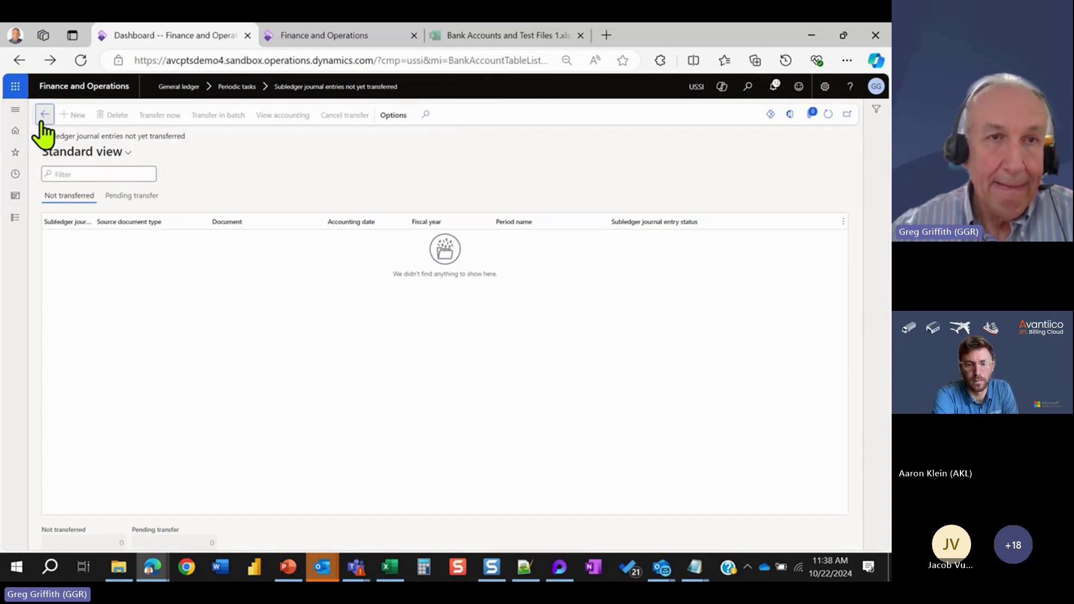
Open the voucher of the newest Customer Payment entry in the audit trail and examine the bank and customer lines of its transaction origin.
{"action": "left_click", "coordinate": [17, 217]}
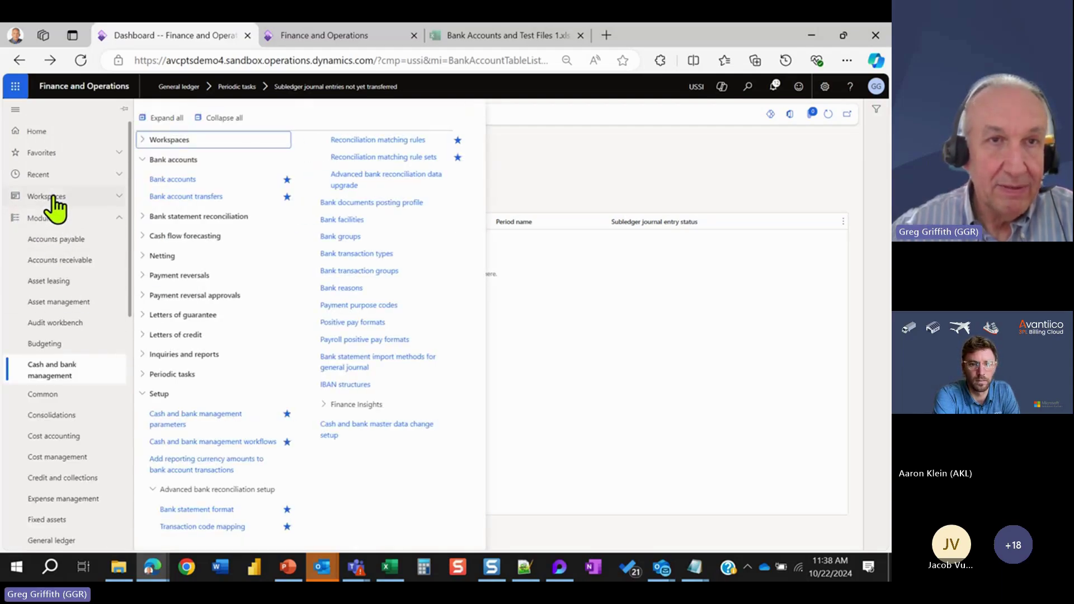
{"action": "left_click", "coordinate": [42, 175]}
{"action": "left_click", "coordinate": [71, 280]}
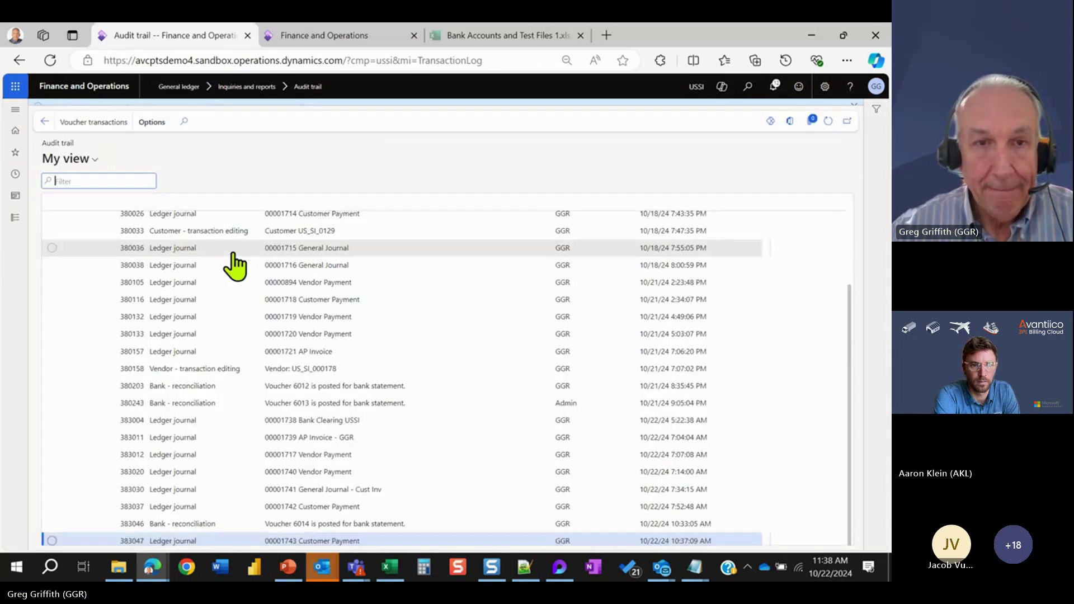
{"action": "left_click", "coordinate": [99, 138]}
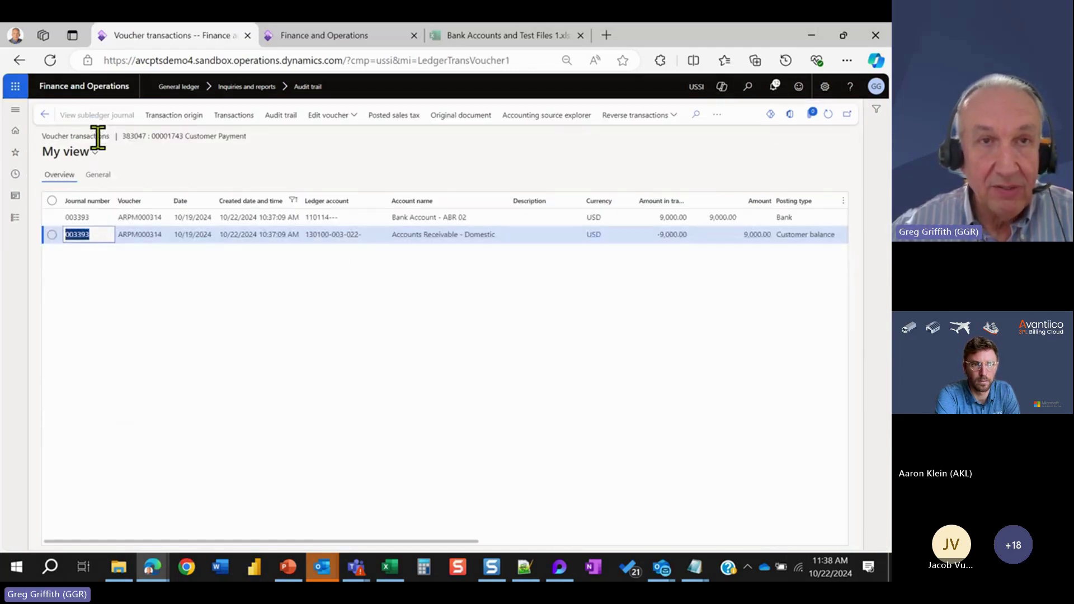
{"action": "left_click", "coordinate": [195, 119]}
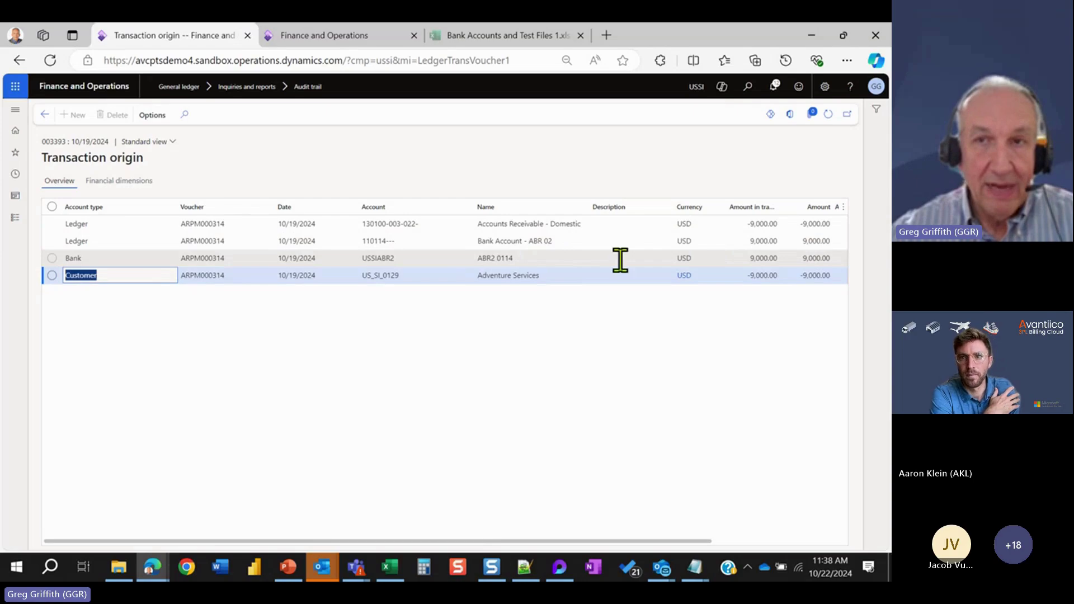
{"action": "left_click", "coordinate": [734, 258]}
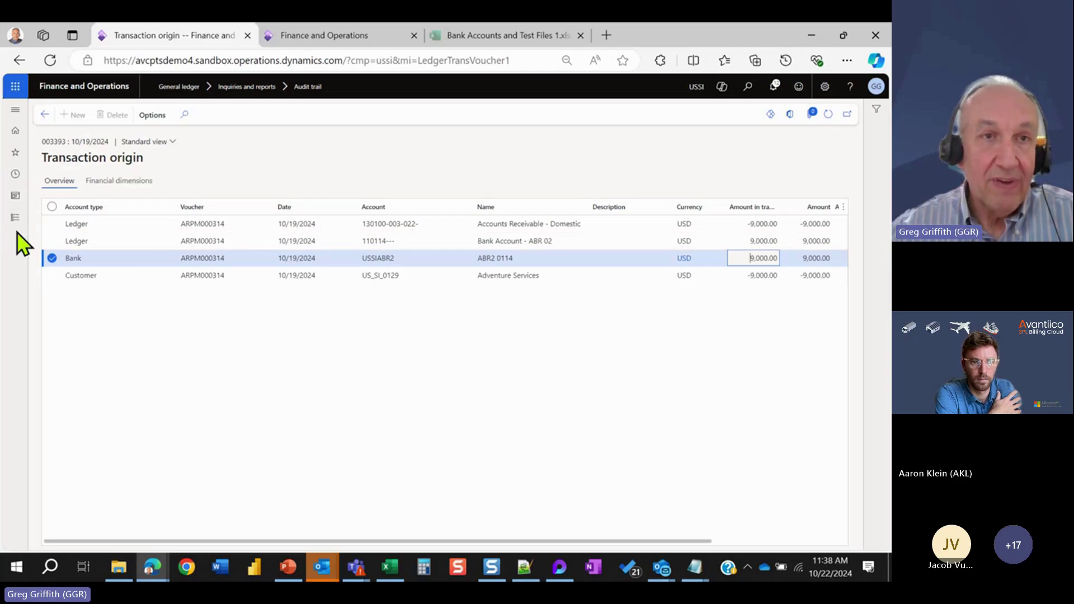
{"action": "left_click", "coordinate": [604, 271]}
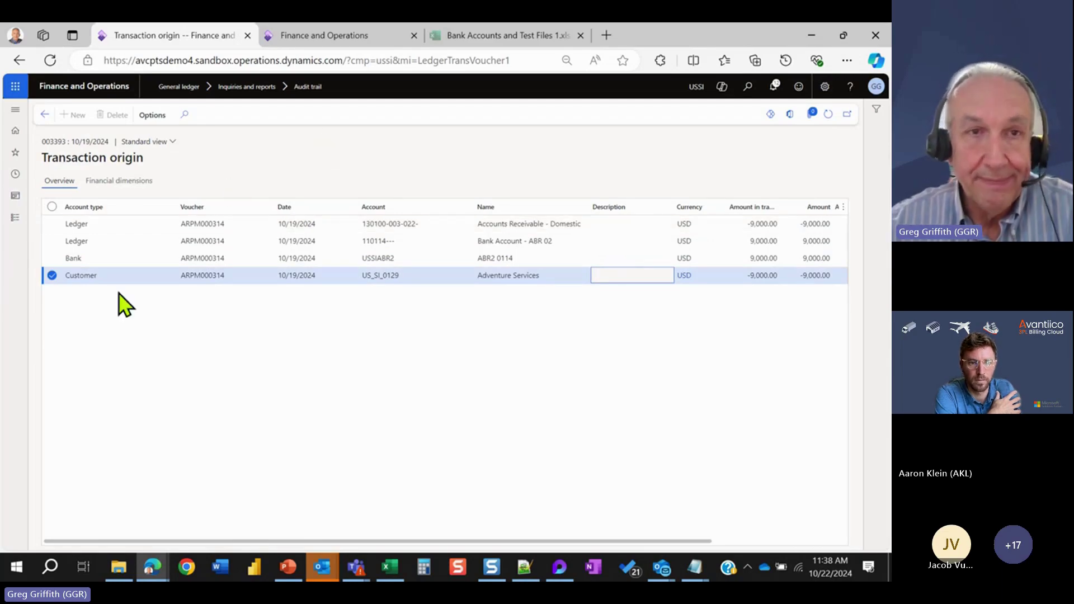
Open the list of all customers and filter it to names beginning with "adve".
{"action": "left_click", "coordinate": [15, 219]}
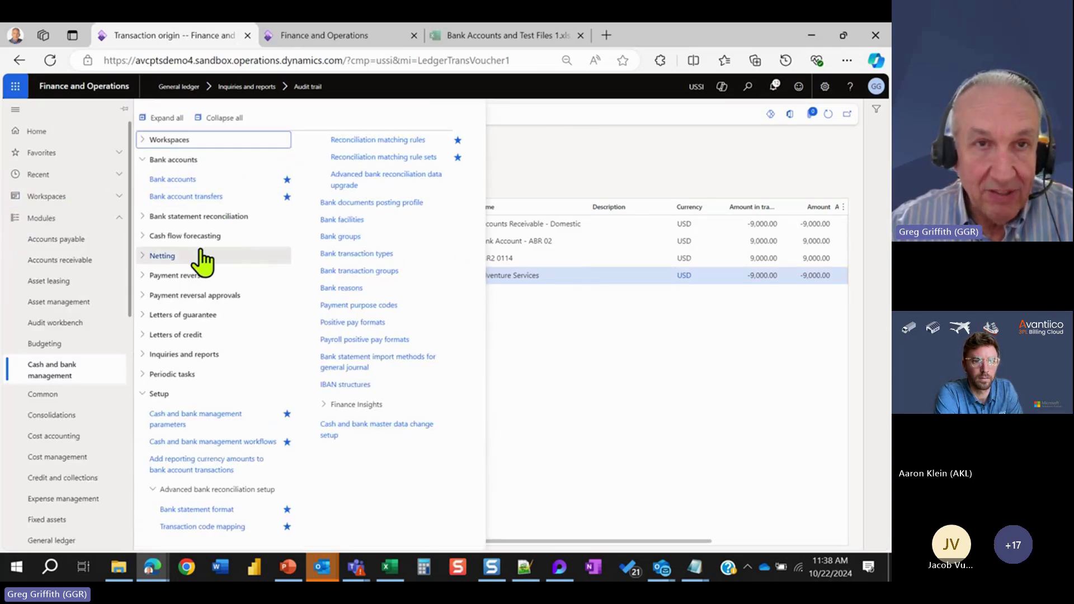
{"action": "left_click", "coordinate": [74, 262]}
{"action": "left_click", "coordinate": [156, 223]}
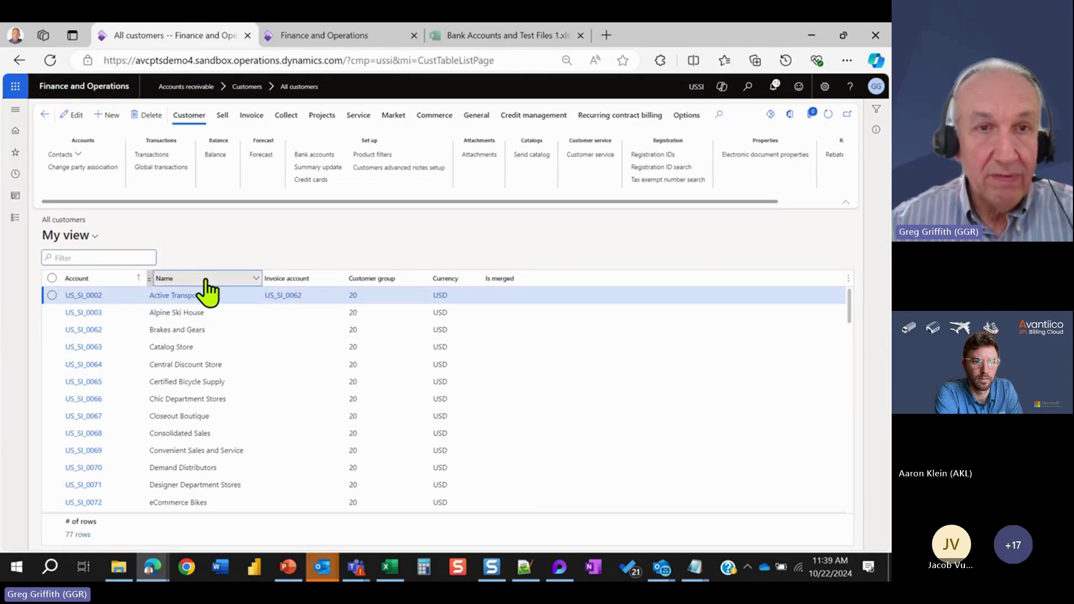
{"action": "left_click", "coordinate": [207, 280]}
{"action": "type", "text": "adv"}
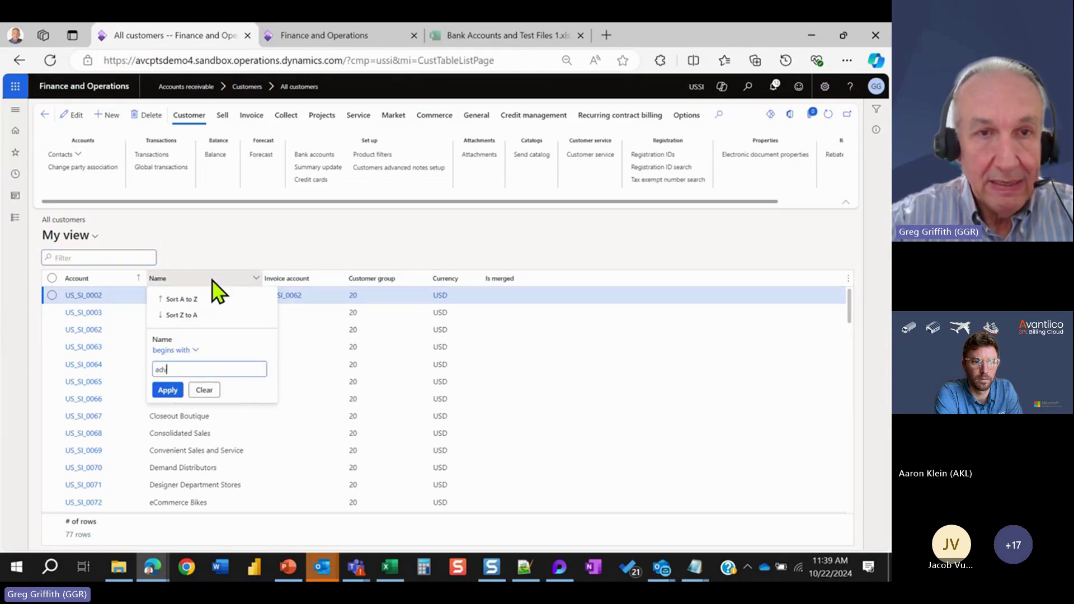
{"action": "type", "text": "e"}
{"action": "left_click", "coordinate": [213, 280]}
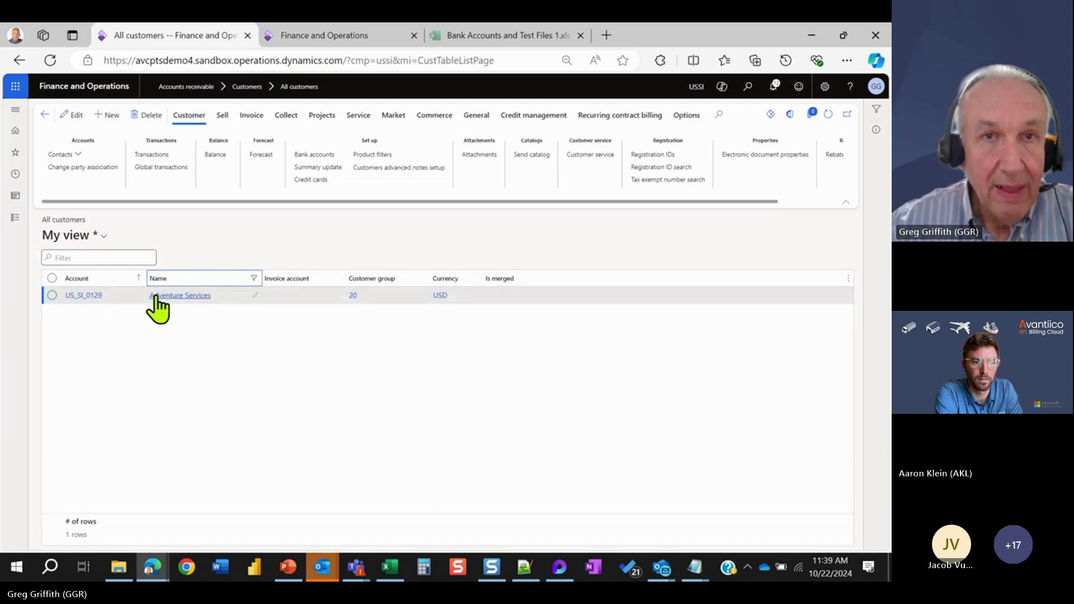
Open the settlement of transactions for the customer Adventure Services.
{"action": "left_click", "coordinate": [247, 119]}
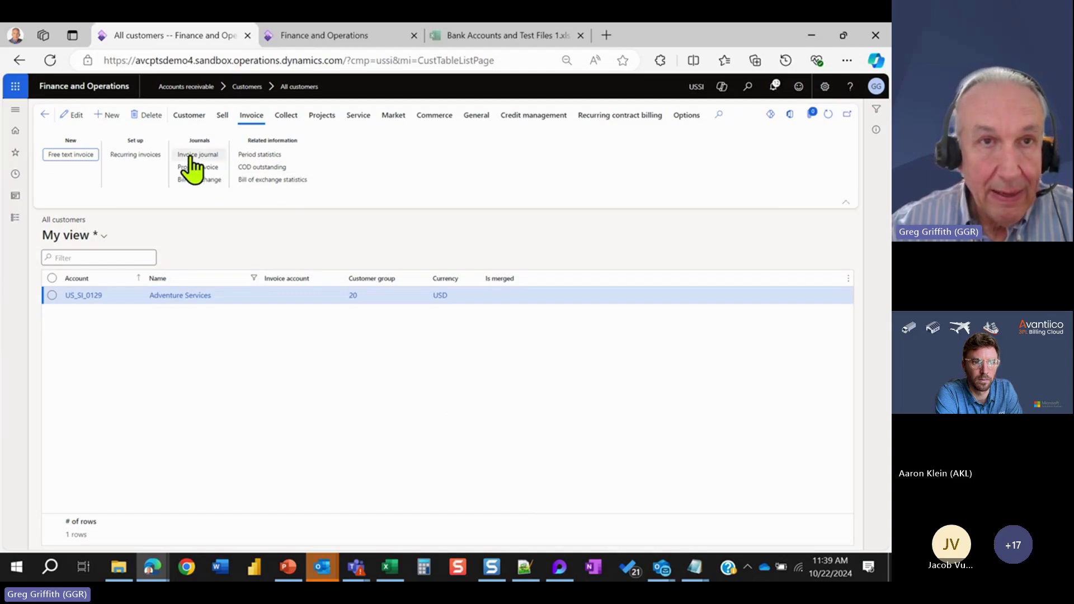
{"action": "left_click", "coordinate": [74, 157]}
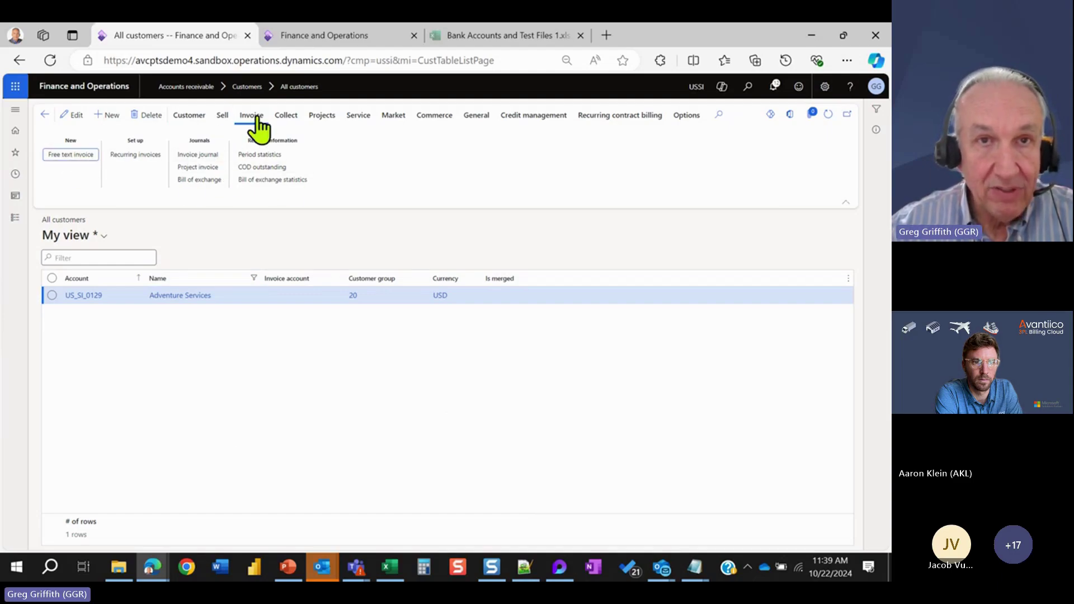
{"action": "left_click", "coordinate": [286, 119]}
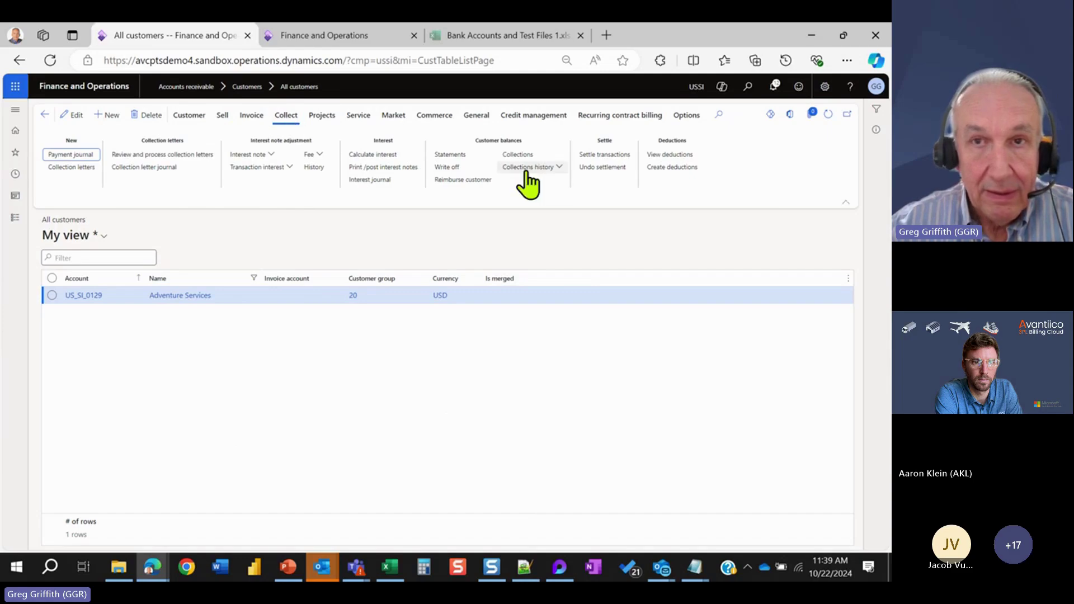
{"action": "left_click", "coordinate": [604, 157]}
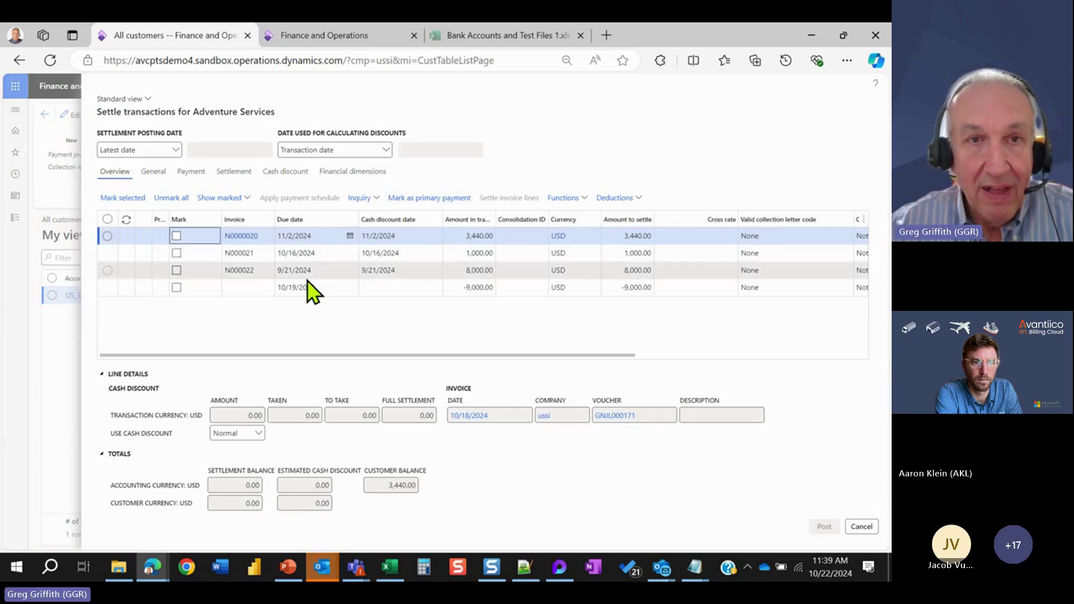
Mark the -9,000.00 payment with invoices N000021 and N000022 and post the settlement.
{"action": "left_click", "coordinate": [176, 287]}
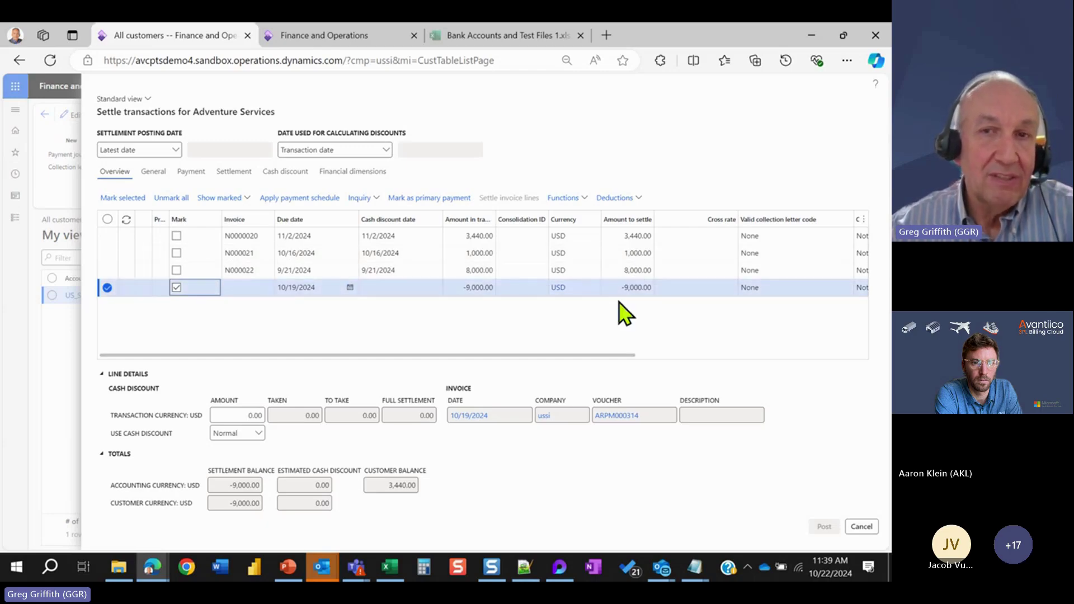
{"action": "left_click", "coordinate": [175, 253]}
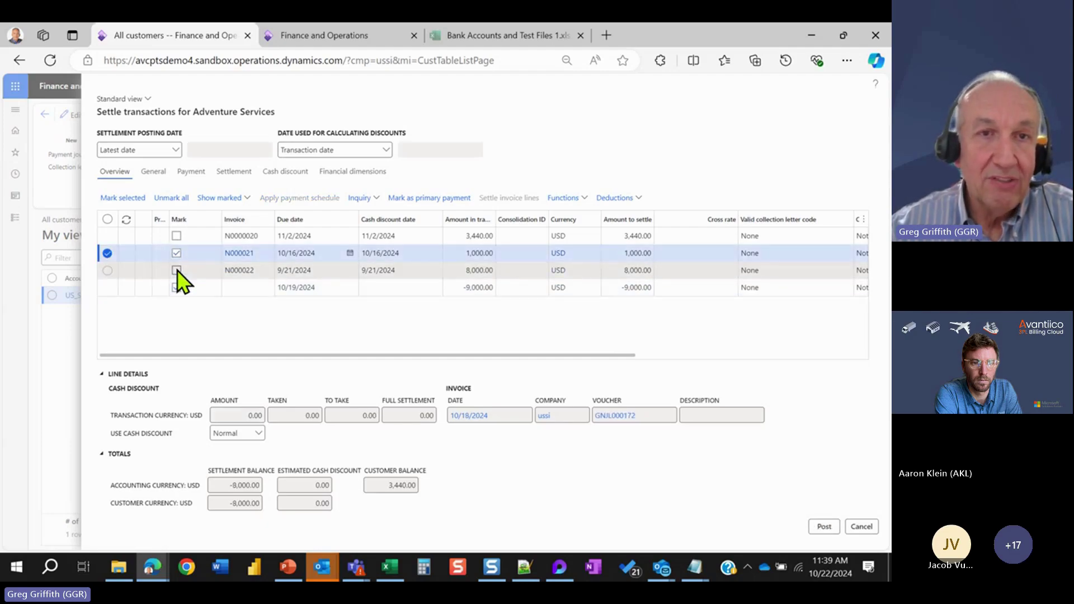
{"action": "left_click", "coordinate": [177, 270]}
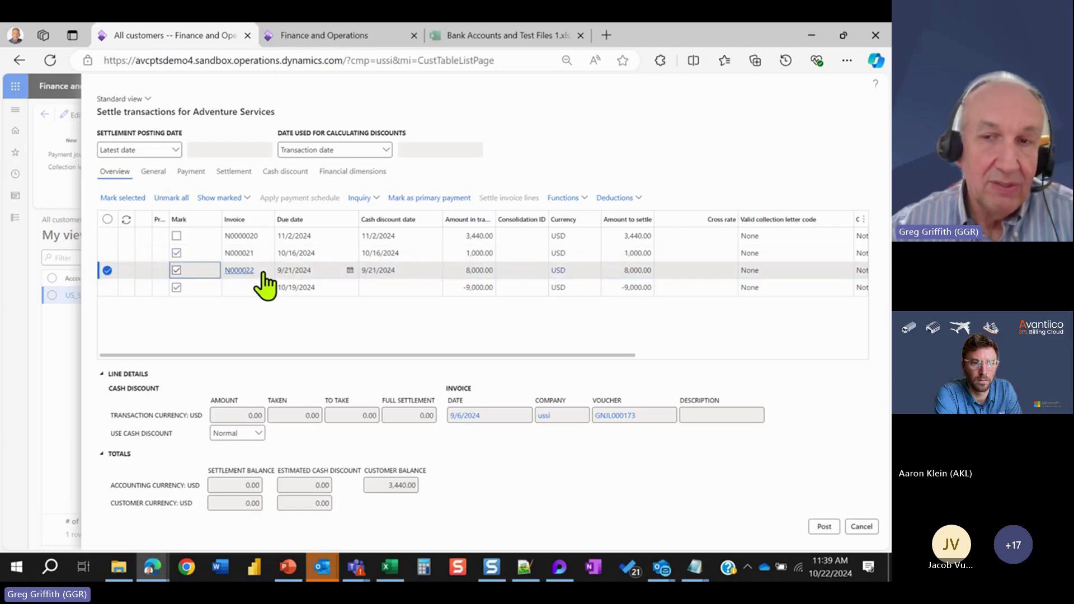
{"action": "left_click", "coordinate": [824, 528]}
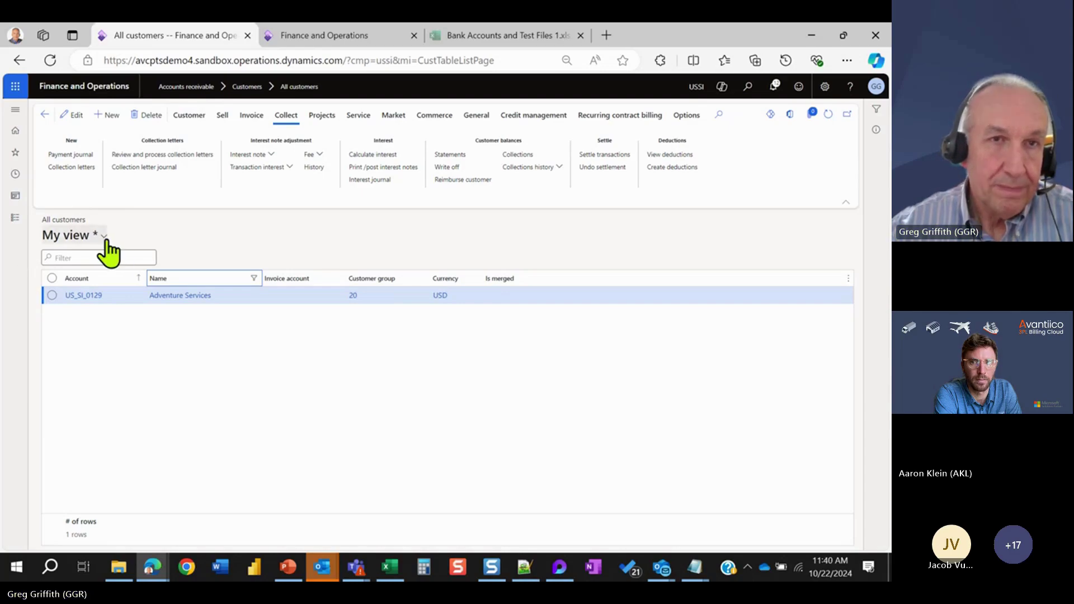
Leave the customer list and open the USSIABR2 bank account record.
{"action": "left_click", "coordinate": [44, 115]}
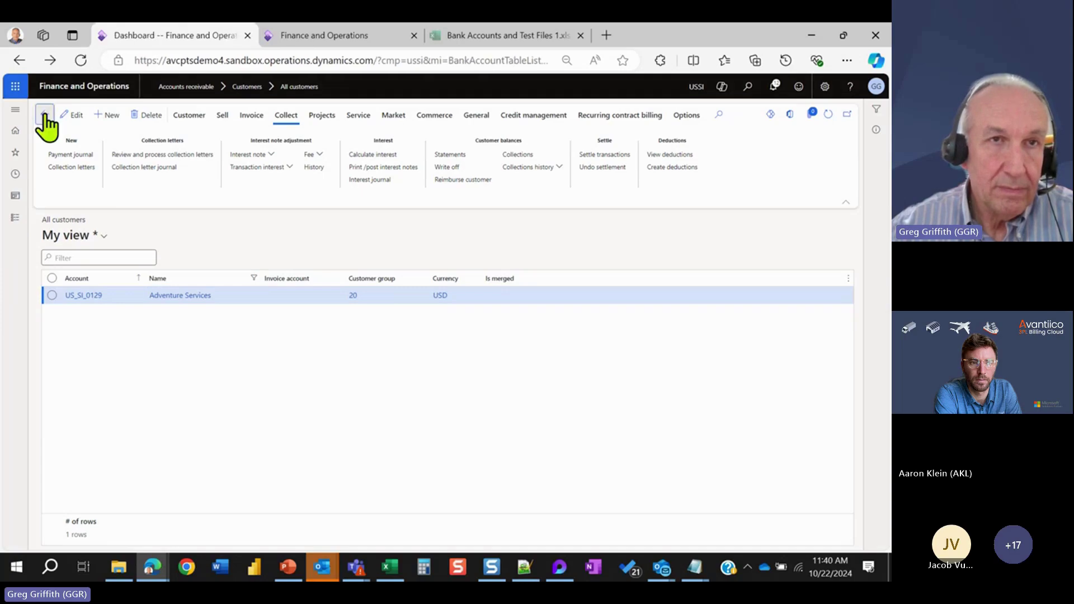
{"action": "left_click", "coordinate": [19, 219]}
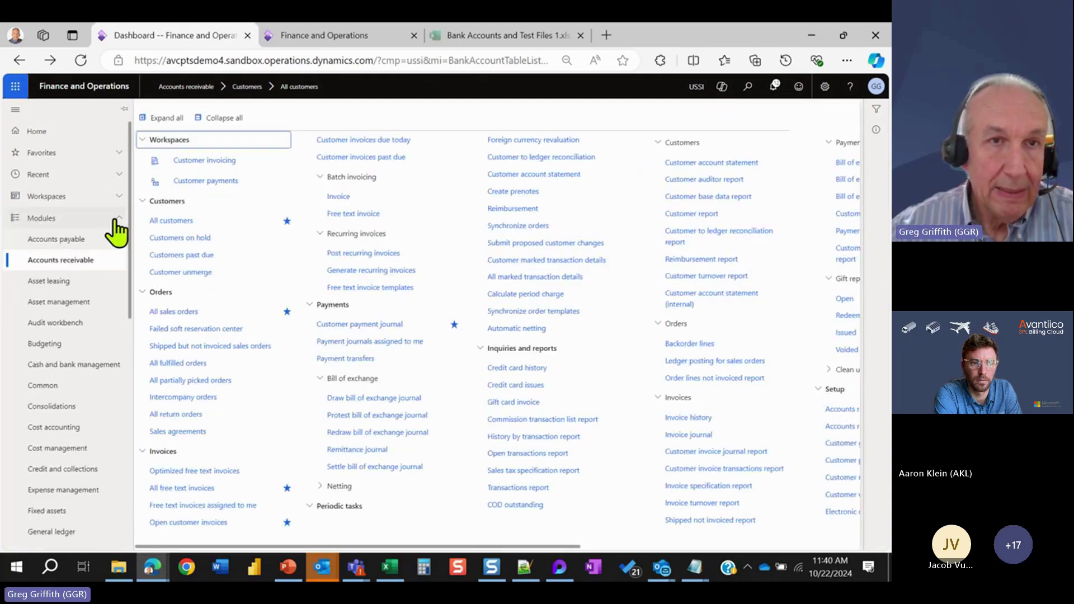
{"action": "left_click", "coordinate": [45, 176]}
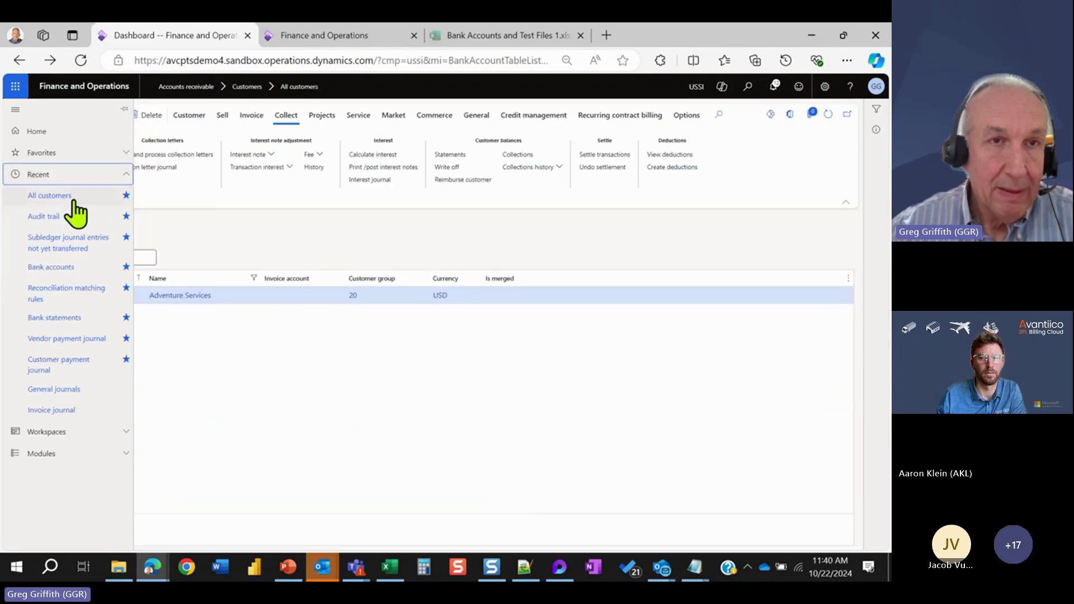
{"action": "left_click", "coordinate": [66, 267]}
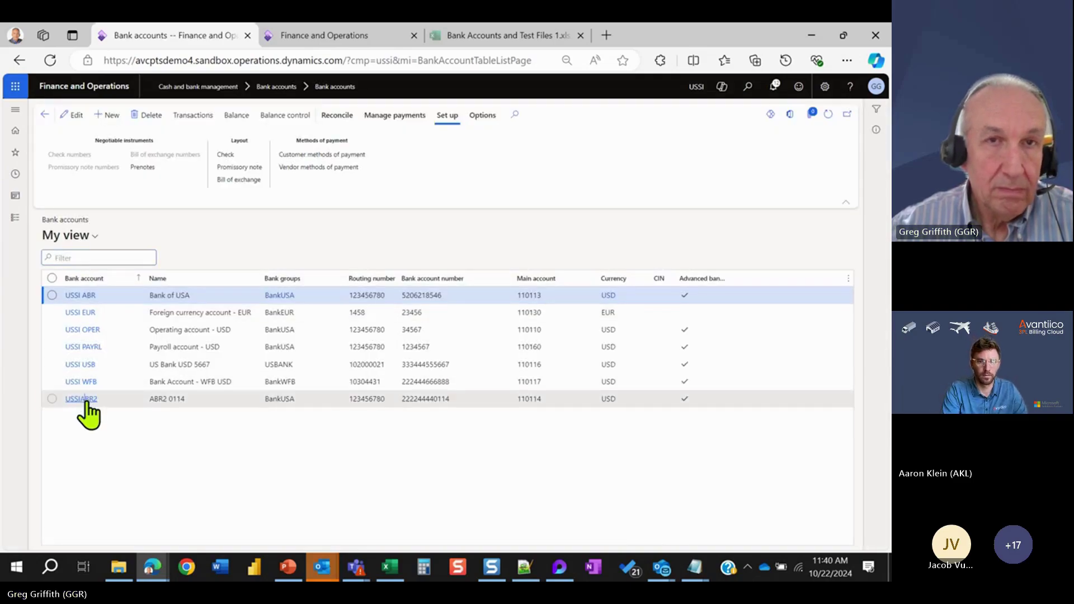
{"action": "left_click", "coordinate": [85, 399]}
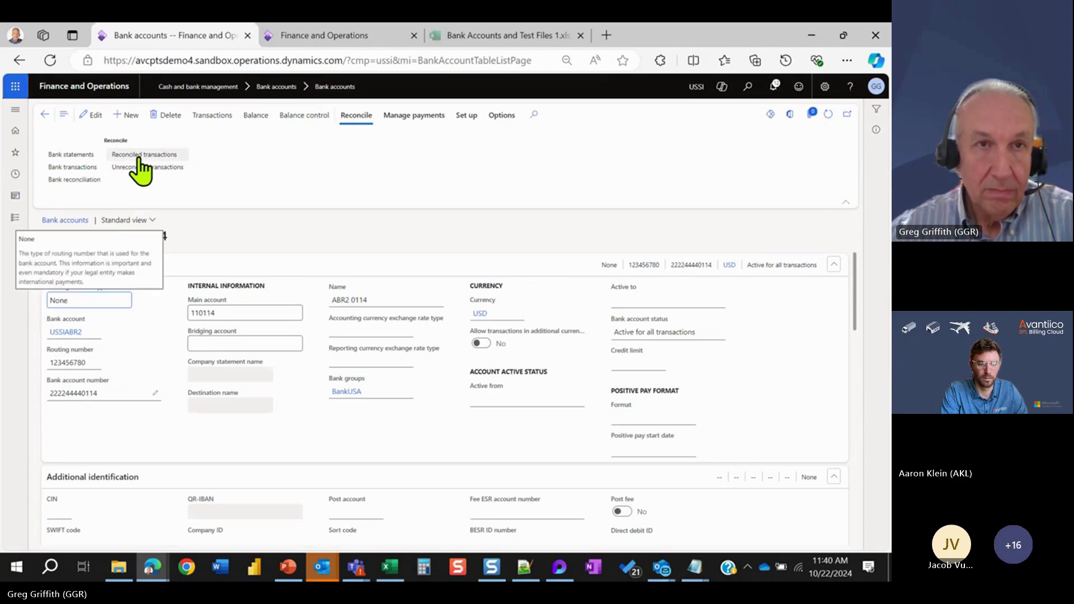
Open the account's bank statement in the reconciliation worksheet and review the unmatched statement transactions, marking the 6,571.72 line.
{"action": "left_click", "coordinate": [83, 156]}
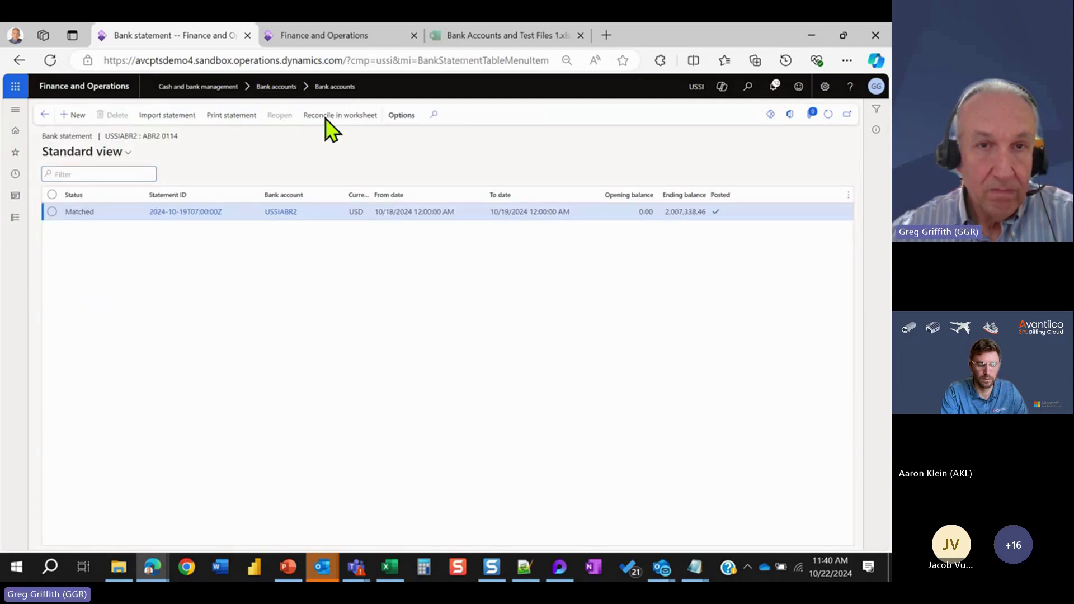
{"action": "left_click", "coordinate": [324, 118]}
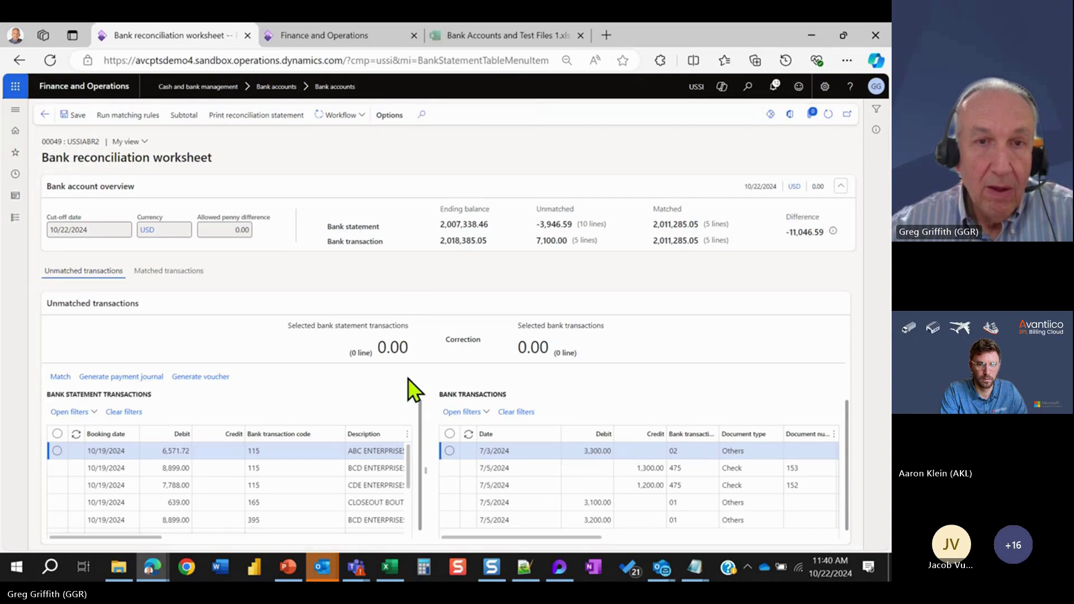
{"action": "scroll", "coordinate": [397, 443], "scroll_direction": "down", "scroll_amount": 3}
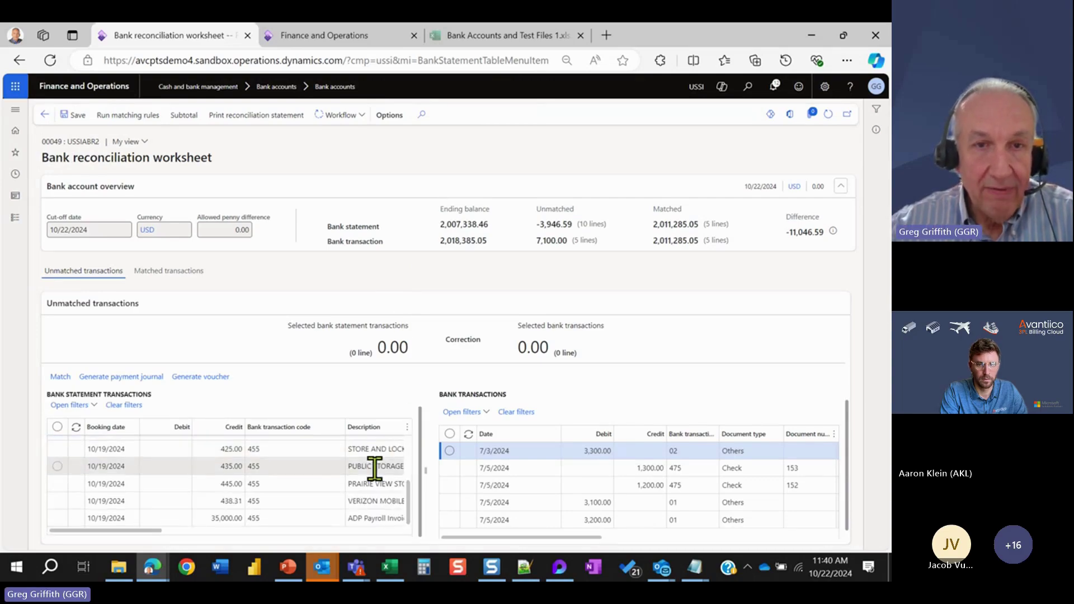
{"action": "scroll", "coordinate": [358, 470], "scroll_direction": "up", "scroll_amount": 3}
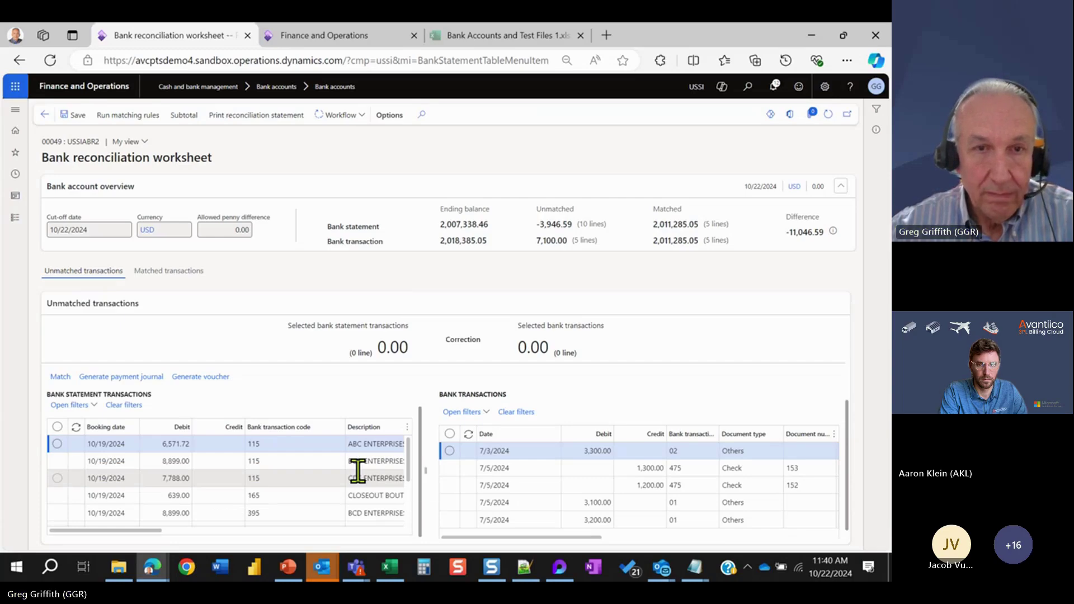
{"action": "left_click", "coordinate": [224, 441]}
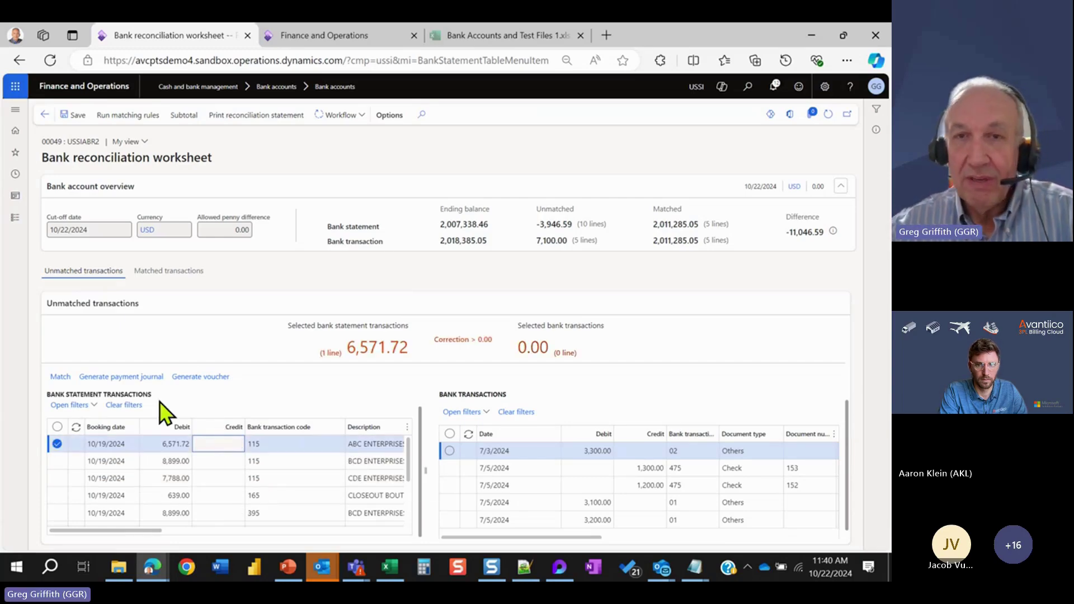
Open the reconciliation matching rules in Cash and bank management's advanced bank reconciliation setup.
{"action": "left_click", "coordinate": [17, 219]}
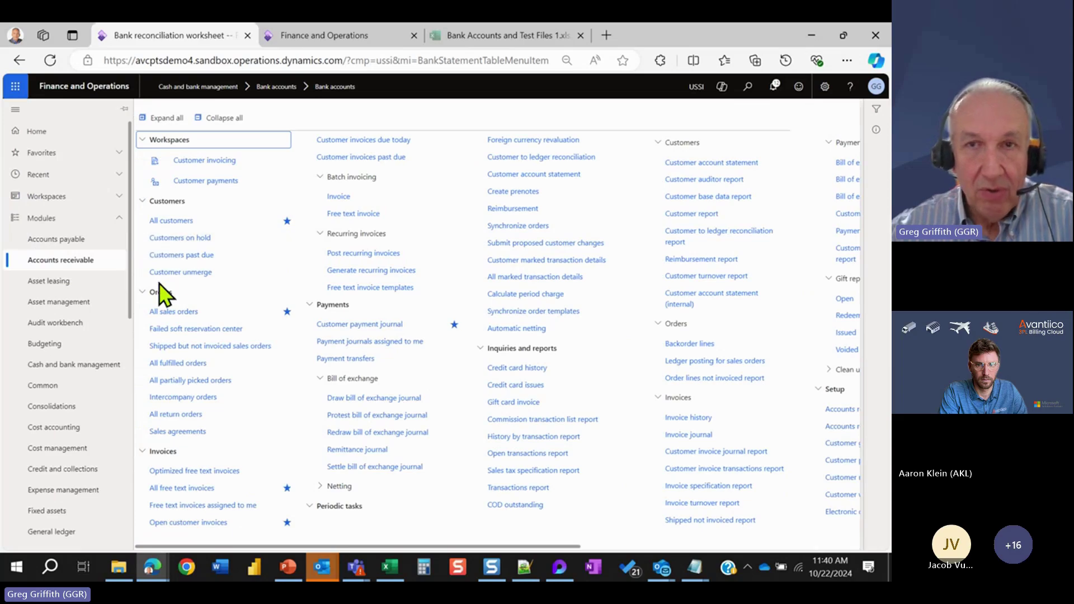
{"action": "scroll", "coordinate": [117, 311], "scroll_direction": "down", "scroll_amount": 3}
{"action": "scroll", "coordinate": [117, 326], "scroll_direction": "up", "scroll_amount": 3}
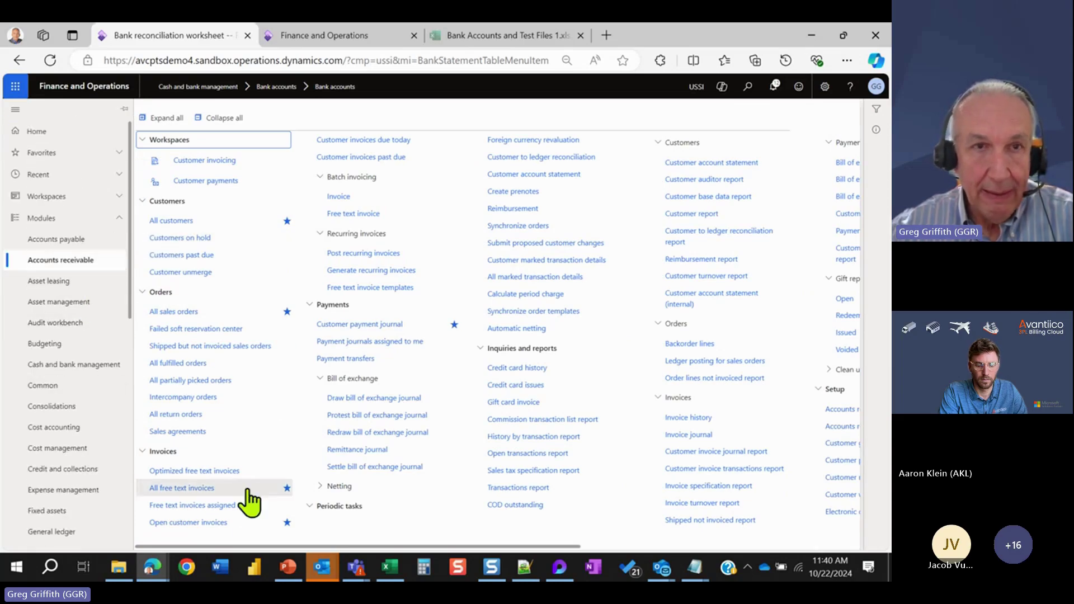
{"action": "left_click", "coordinate": [85, 373]}
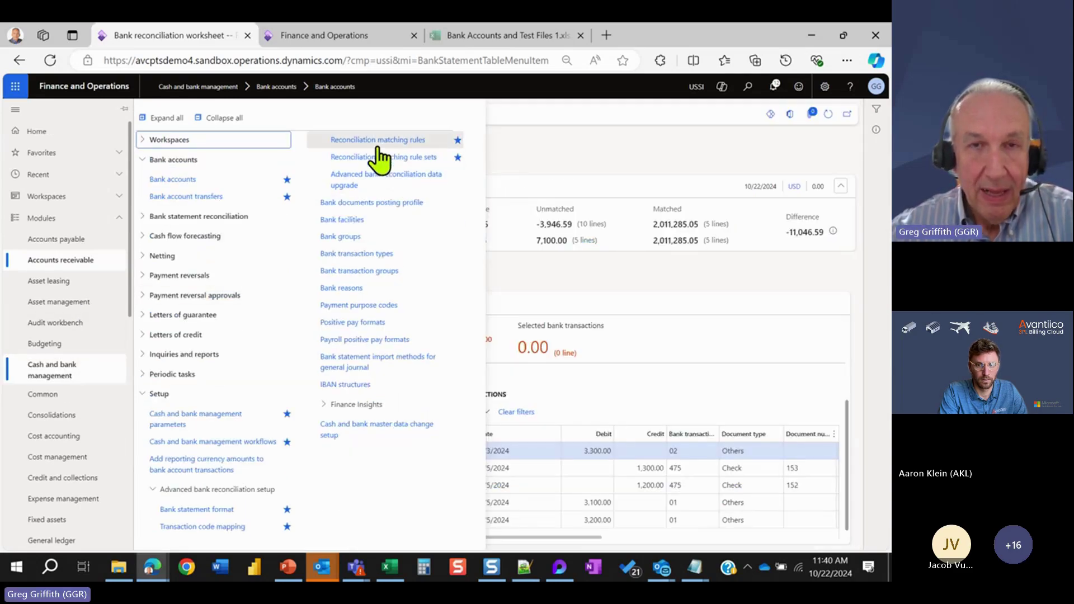
{"action": "left_click", "coordinate": [367, 141]}
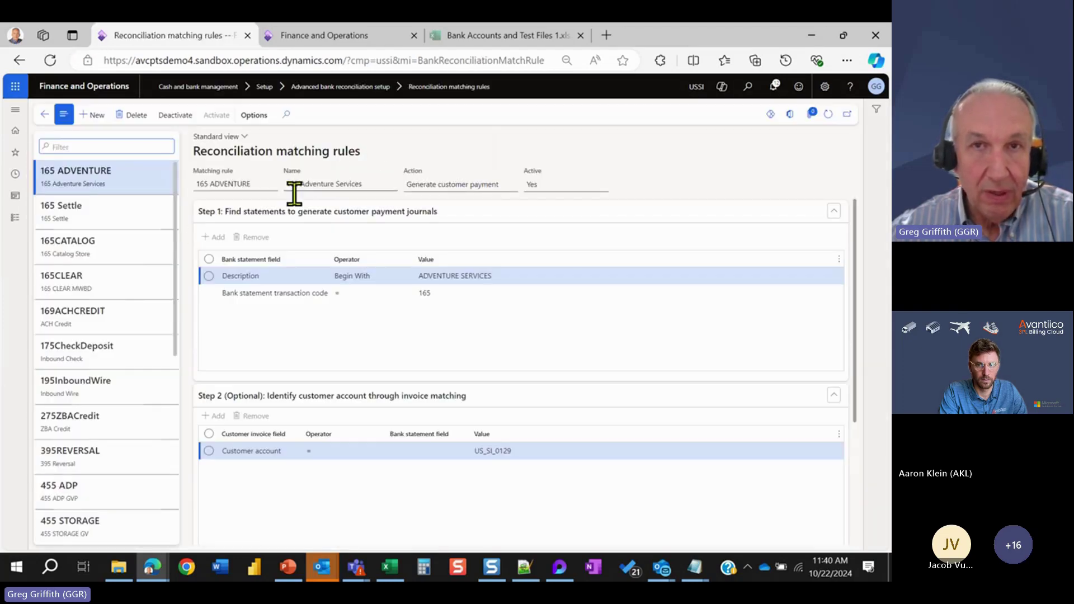
Start a new matching rule and switch its action to Settle customer invoice, accepting that the current configuration is cleared.
{"action": "left_click", "coordinate": [94, 116]}
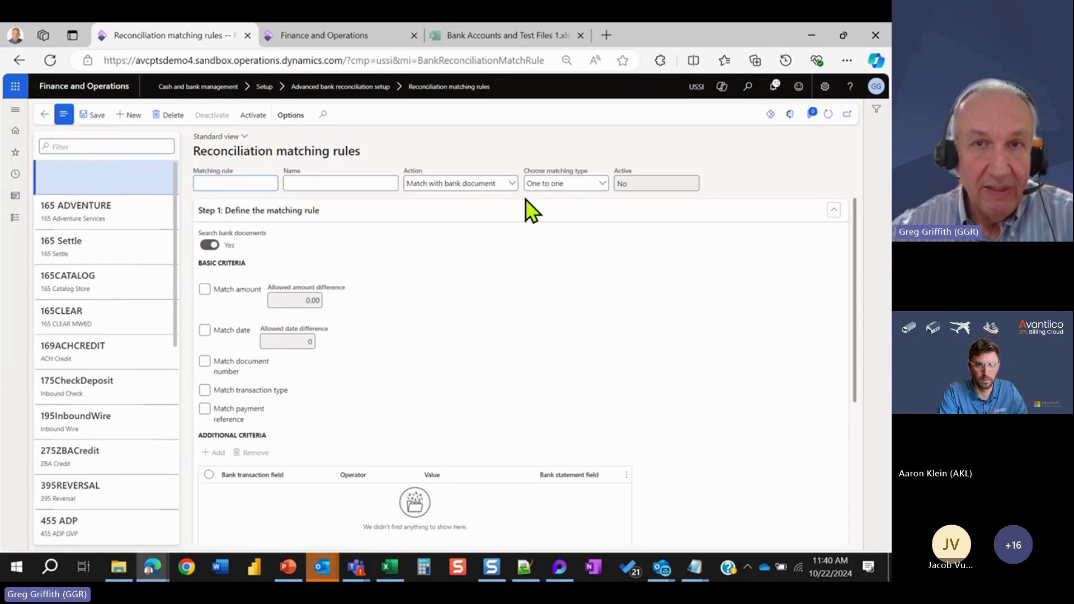
{"action": "left_click", "coordinate": [512, 184]}
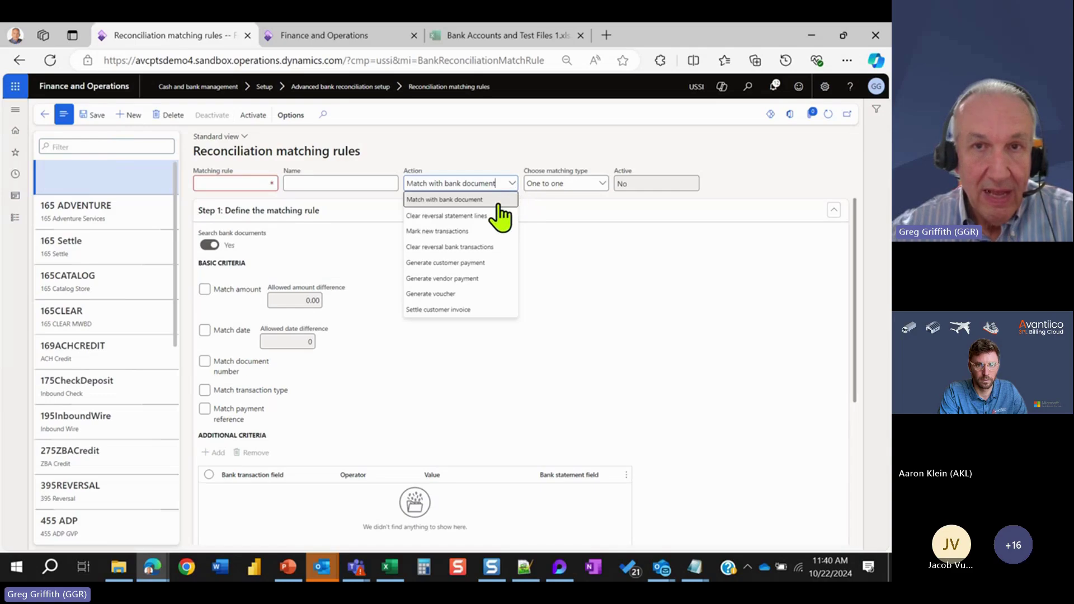
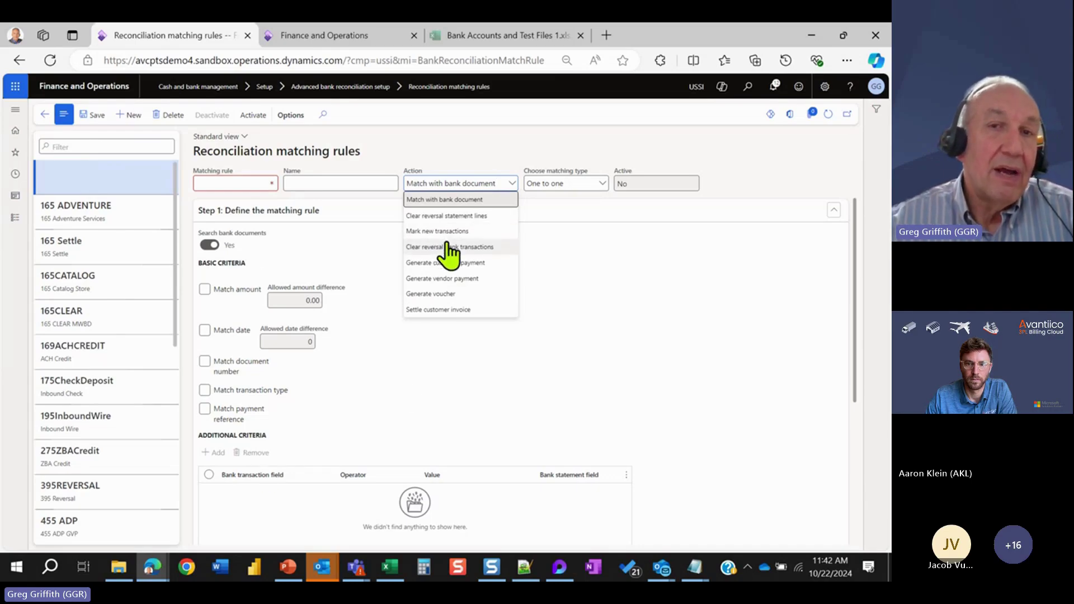
{"action": "left_click", "coordinate": [433, 310]}
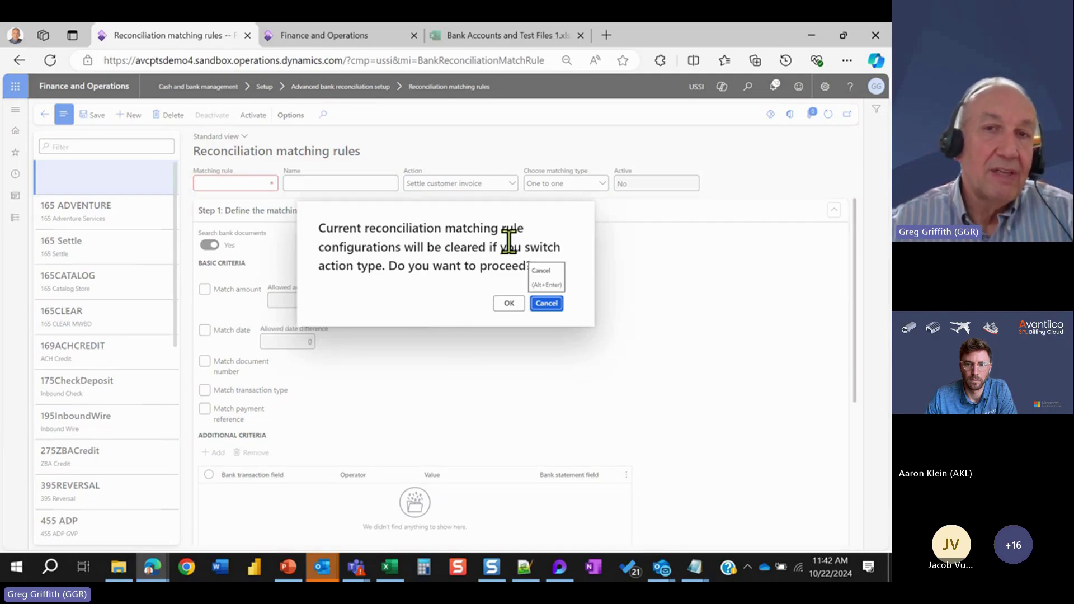
{"action": "left_click", "coordinate": [509, 304]}
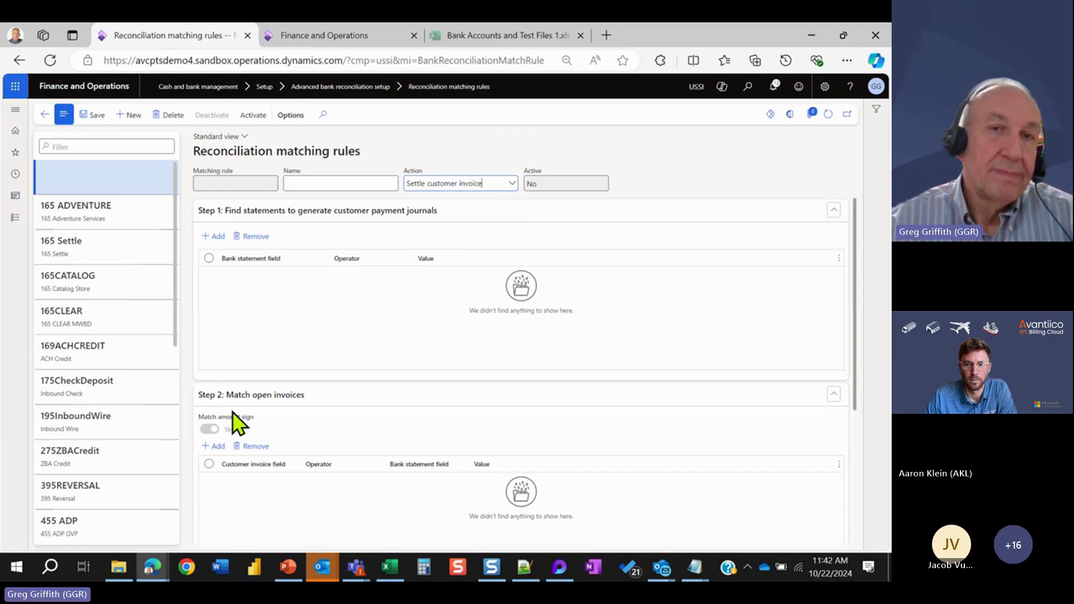
Review the statement and open-invoice matching criteria of the 165 Settle rule and leave the matching rules.
{"action": "left_click", "coordinate": [104, 249]}
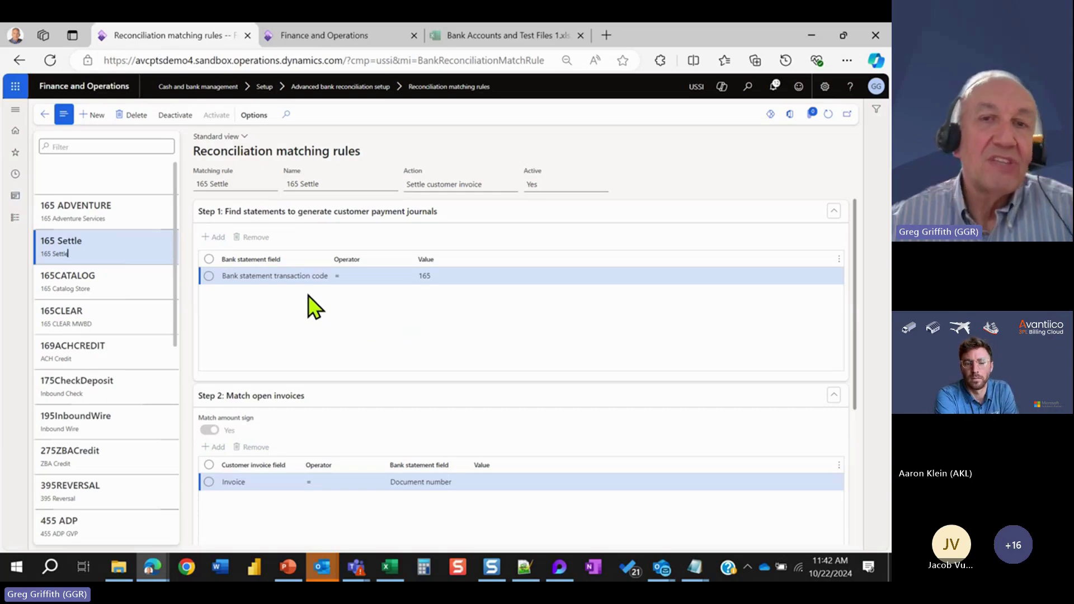
{"action": "left_click_drag", "start_coordinate": [324, 285], "coordinate": [403, 287]}
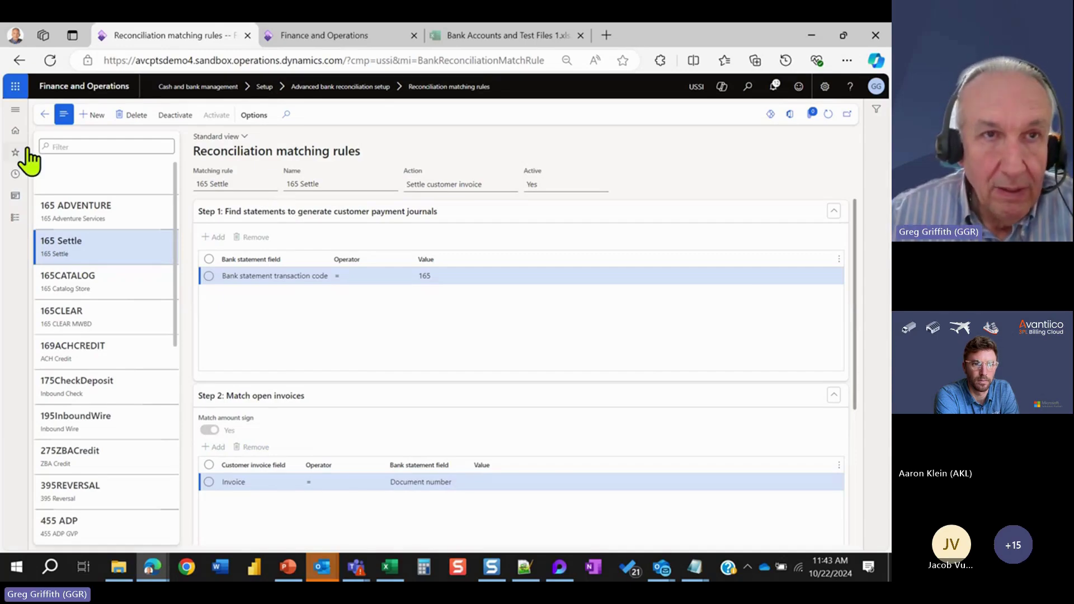
{"action": "left_click", "coordinate": [45, 117]}
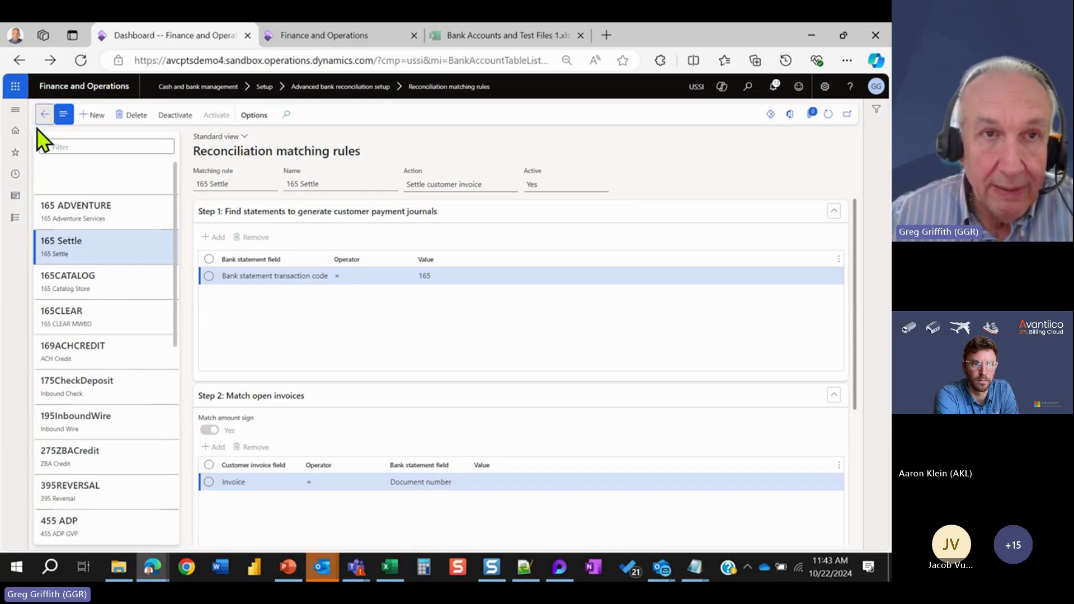
Open the USSIABR2 bank account's statement list and bring its statement into the reconciliation worksheet.
{"action": "left_click", "coordinate": [14, 219]}
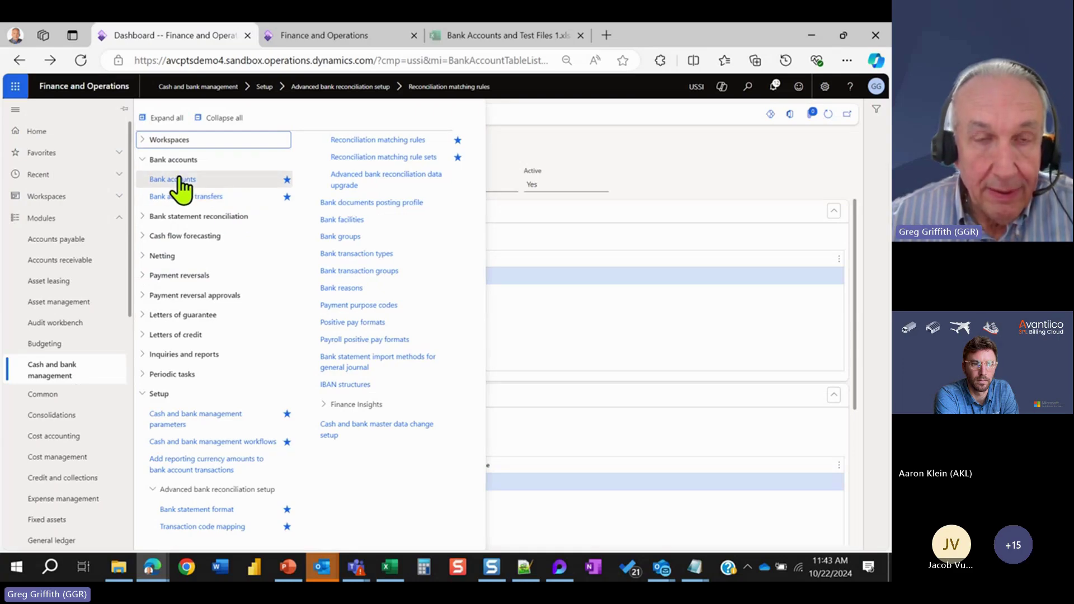
{"action": "left_click", "coordinate": [180, 178]}
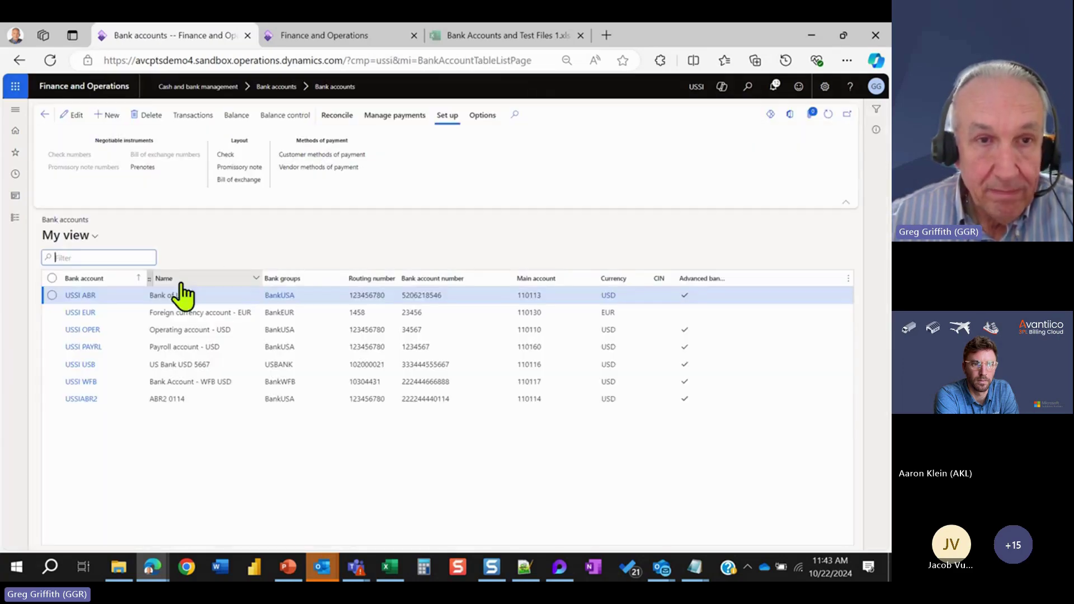
{"action": "left_click", "coordinate": [89, 399]}
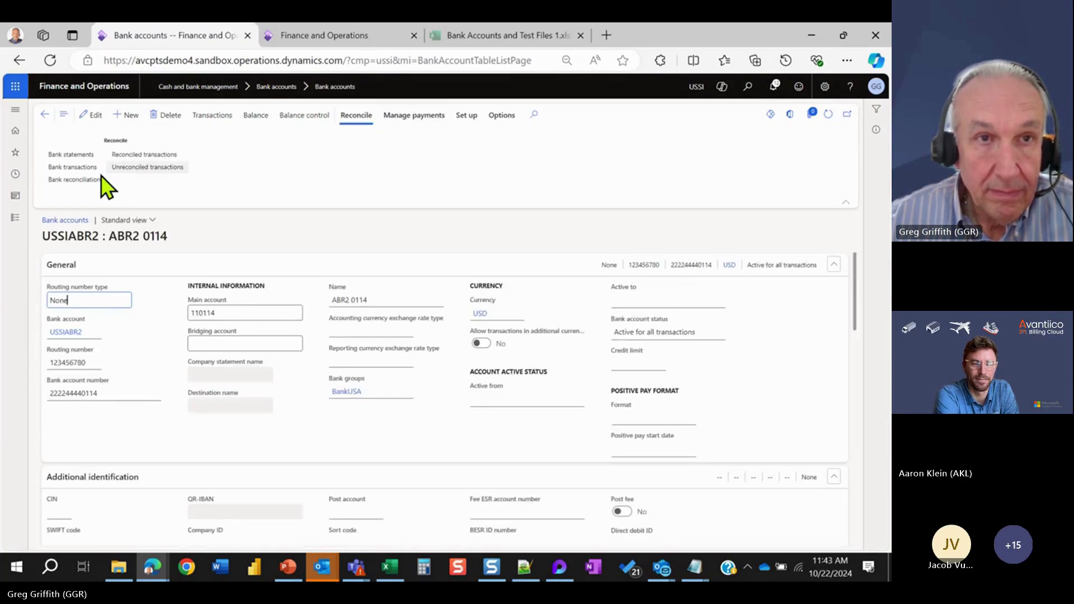
{"action": "left_click", "coordinate": [73, 154]}
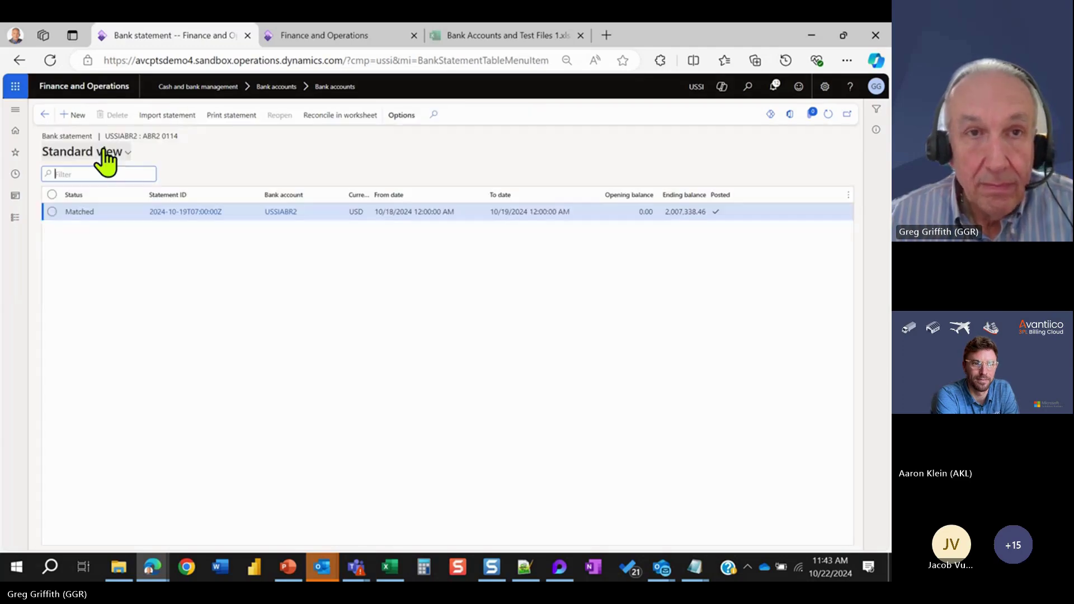
{"action": "left_click", "coordinate": [335, 118]}
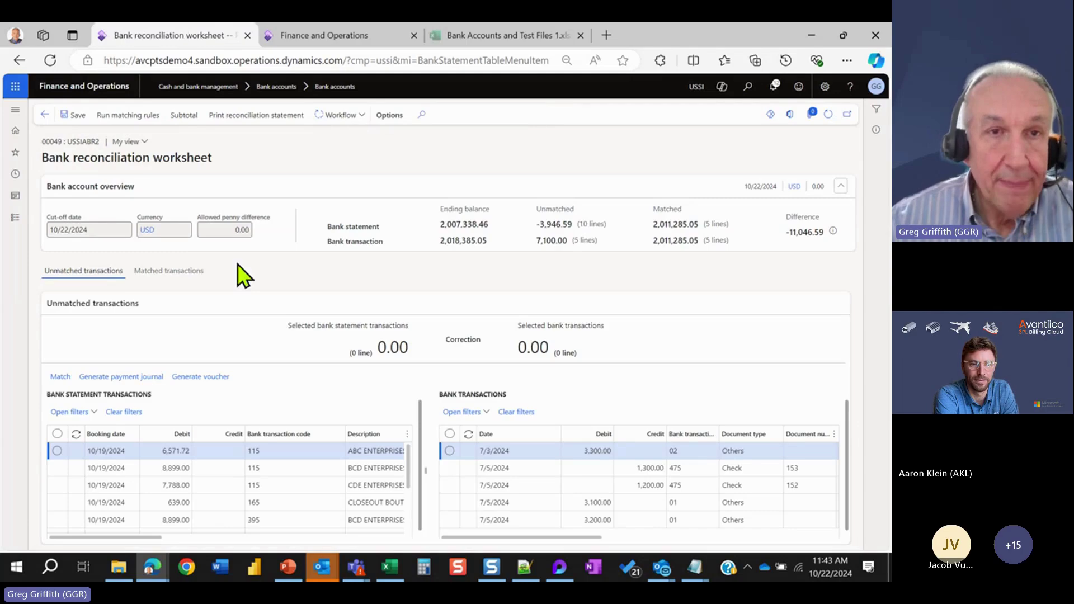
Run the 165 Settle matching rule on the reconciliation worksheet.
{"action": "left_click", "coordinate": [140, 115]}
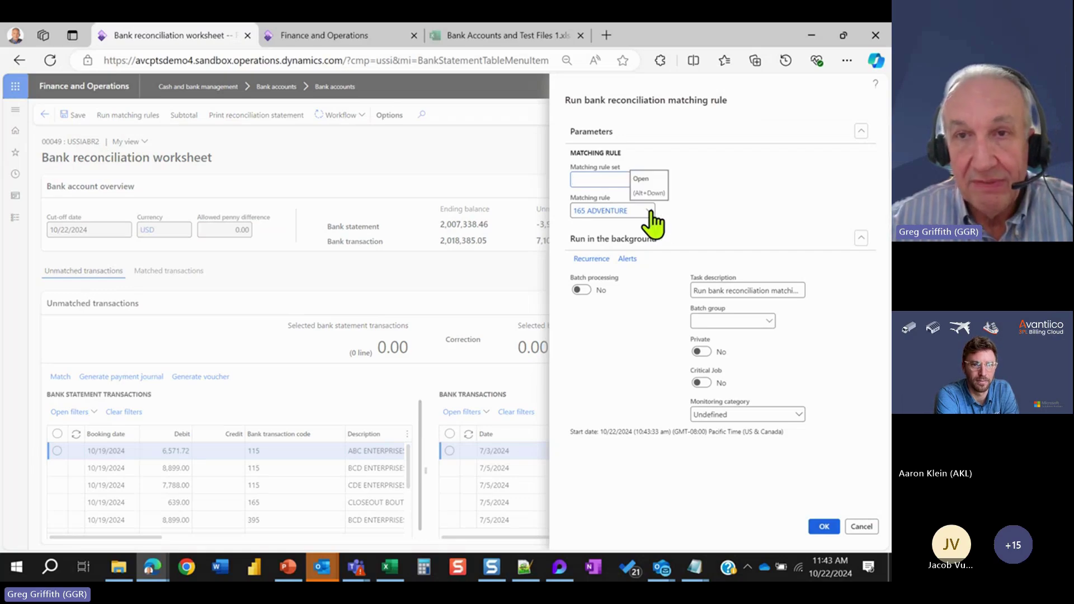
{"action": "left_click", "coordinate": [649, 211]}
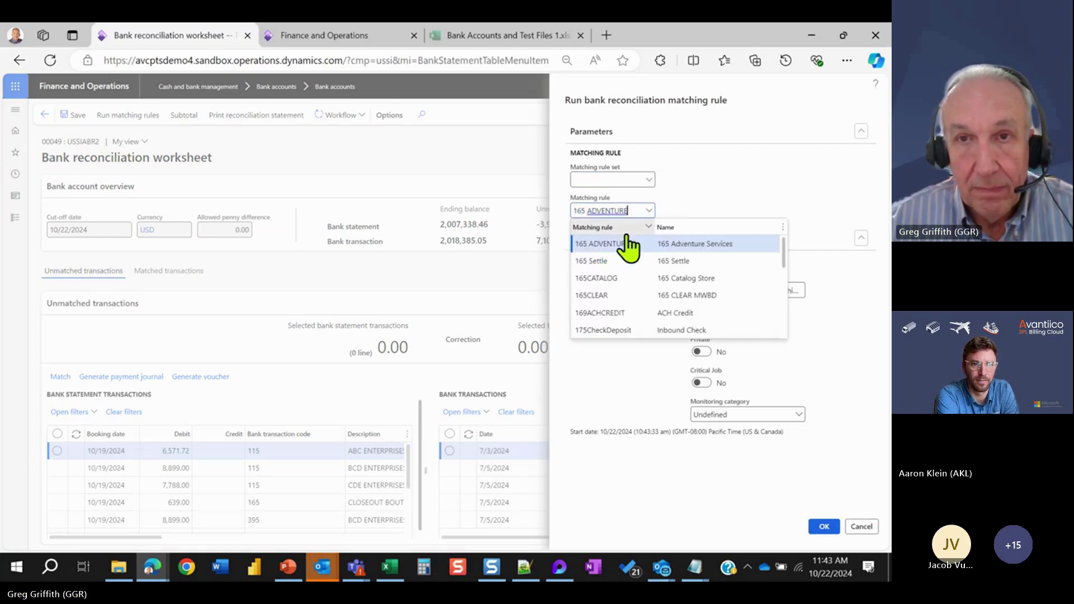
{"action": "left_click", "coordinate": [605, 260]}
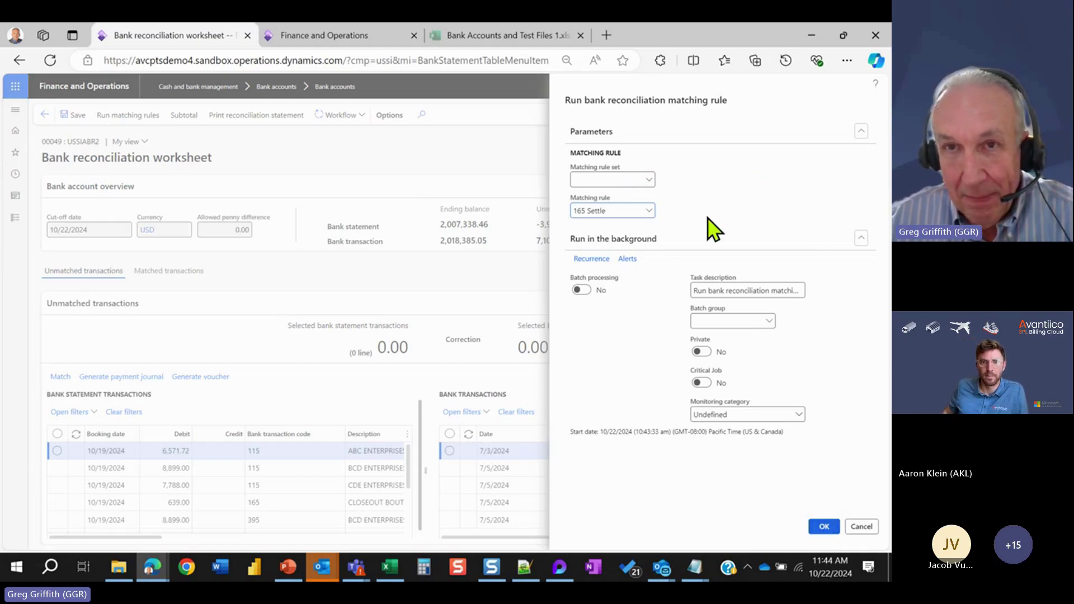
{"action": "left_click", "coordinate": [824, 528]}
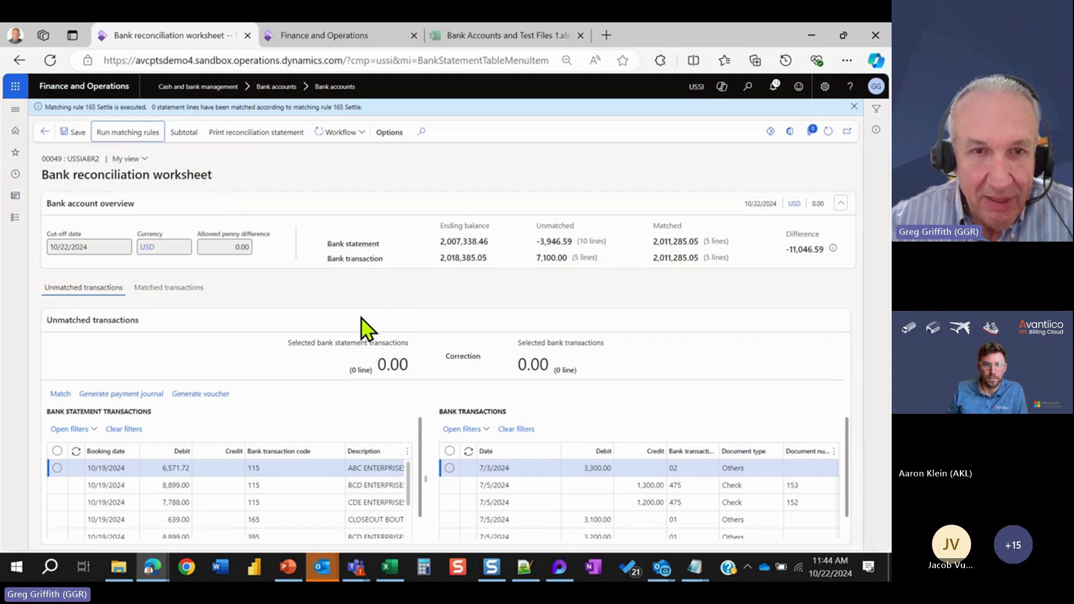
Mark the 639.00 CLOSEOUT BOUTIQUE statement line and examine its account servicer reference, creditor reference, document number and description.
{"action": "scroll", "coordinate": [375, 447], "scroll_direction": "down", "scroll_amount": 1}
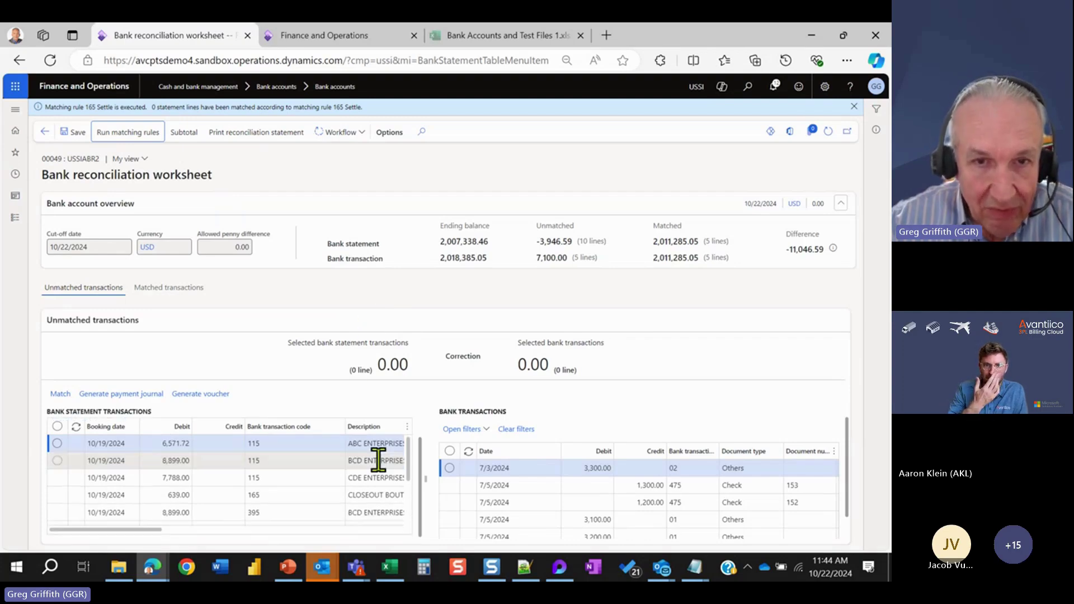
{"action": "left_click", "coordinate": [293, 495]}
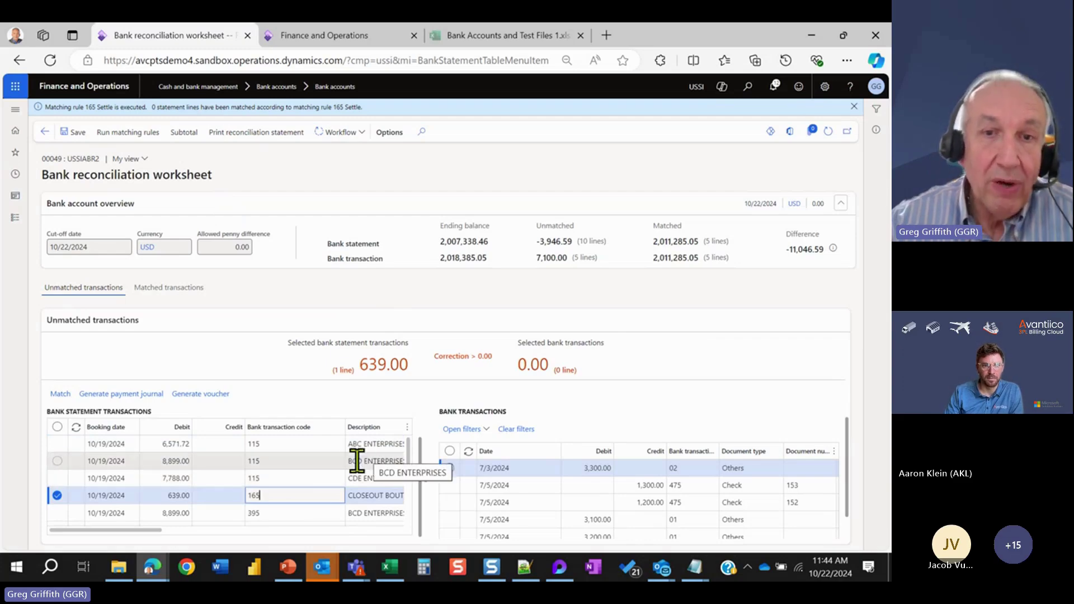
{"action": "scroll", "coordinate": [335, 488], "scroll_direction": "down", "scroll_amount": 3}
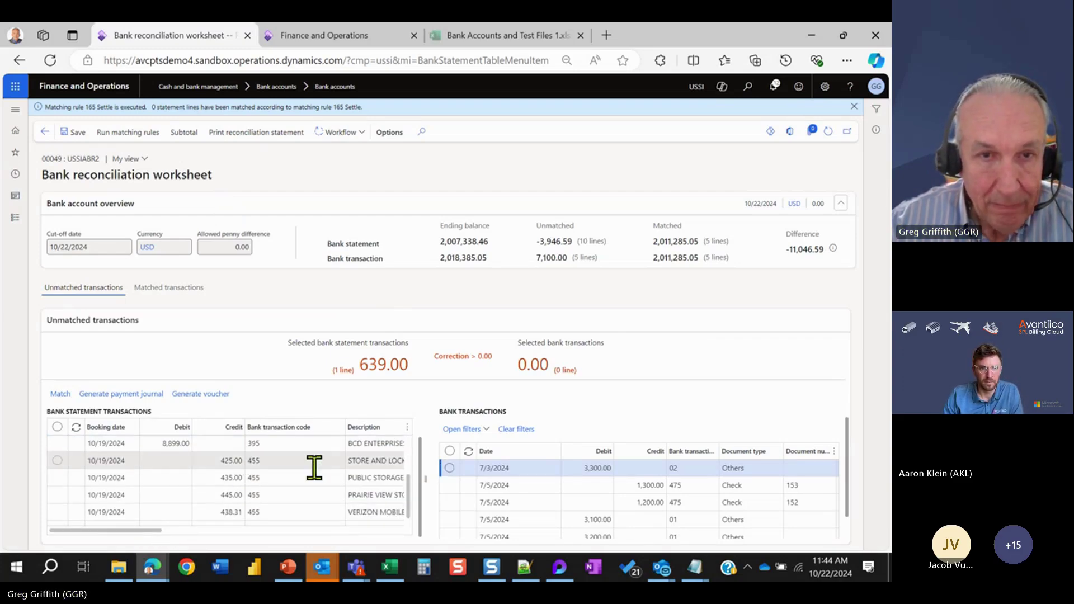
{"action": "scroll", "coordinate": [290, 503], "scroll_direction": "up", "scroll_amount": 3}
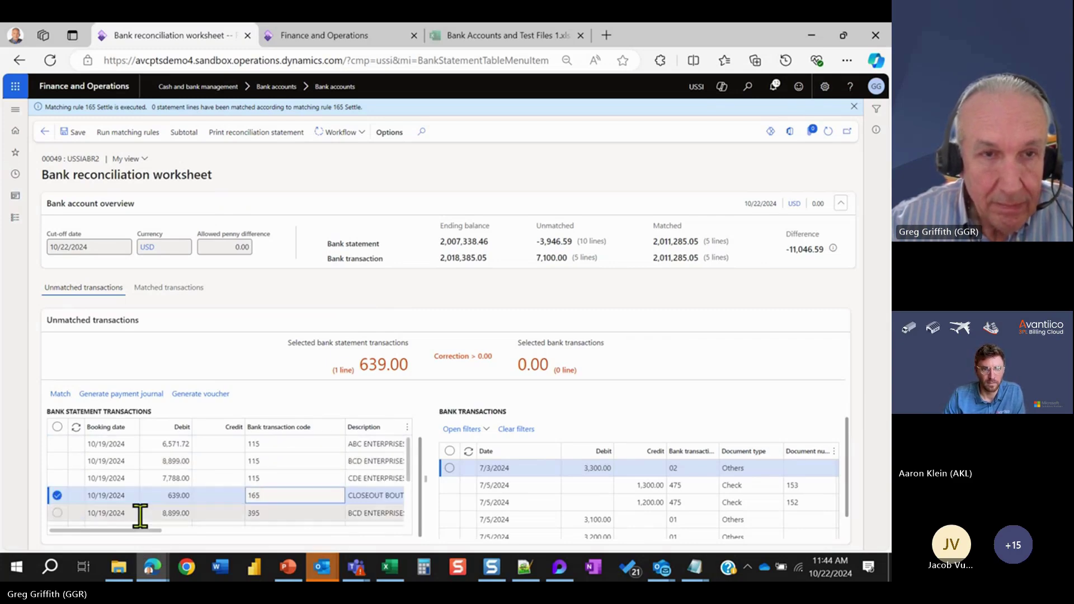
{"action": "left_click_drag", "start_coordinate": [106, 534], "coordinate": [130, 539]}
{"action": "left_click_drag", "start_coordinate": [199, 549], "coordinate": [285, 580]}
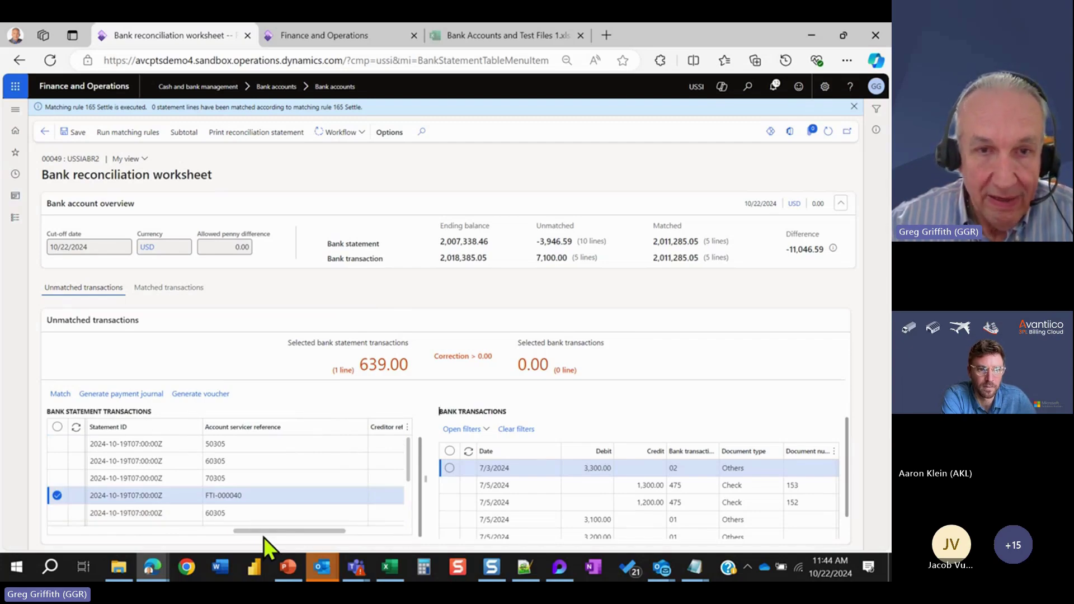
{"action": "left_click_drag", "start_coordinate": [264, 533], "coordinate": [348, 545]}
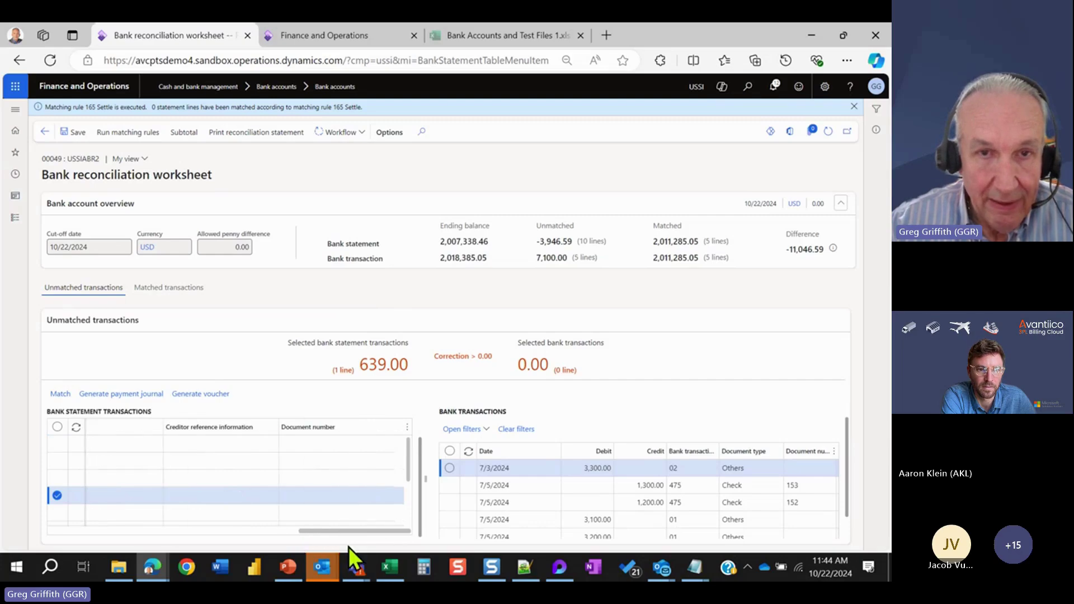
{"action": "left_click", "coordinate": [327, 497]}
{"action": "left_click_drag", "start_coordinate": [356, 534], "coordinate": [149, 510]}
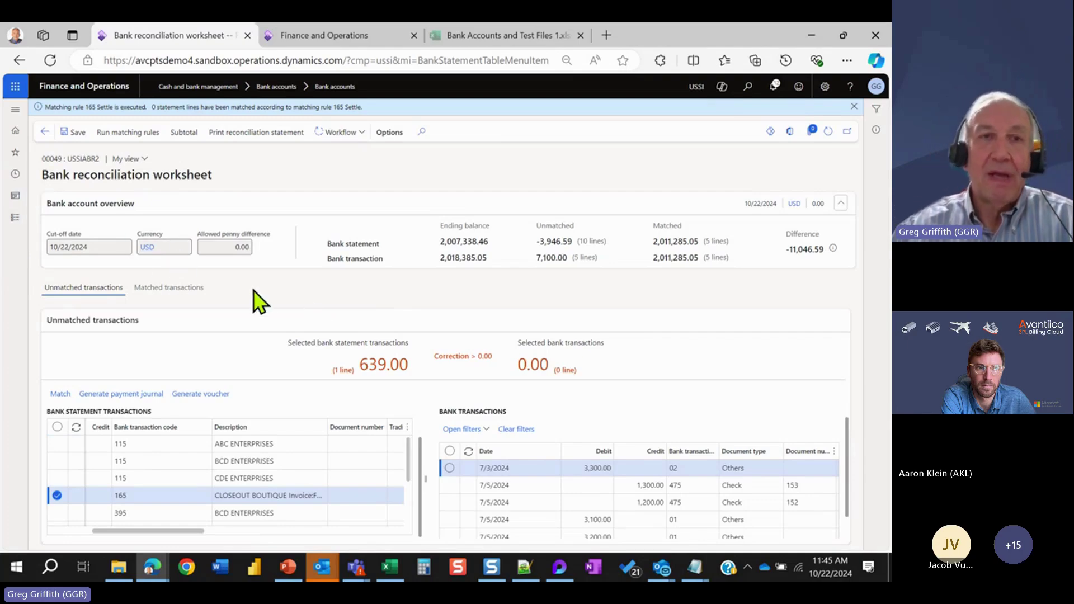
Switch to Notepad and show the BAI2.USSI.ABR2.01.txt bank statement file full screen.
{"action": "left_click", "coordinate": [15, 221]}
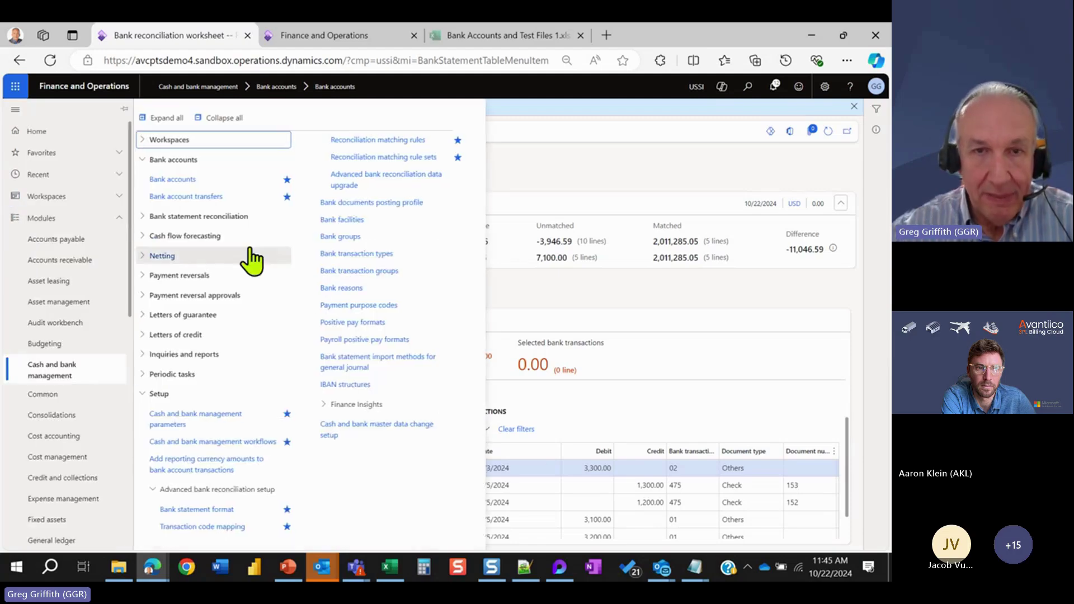
{"action": "left_click", "coordinate": [117, 567]}
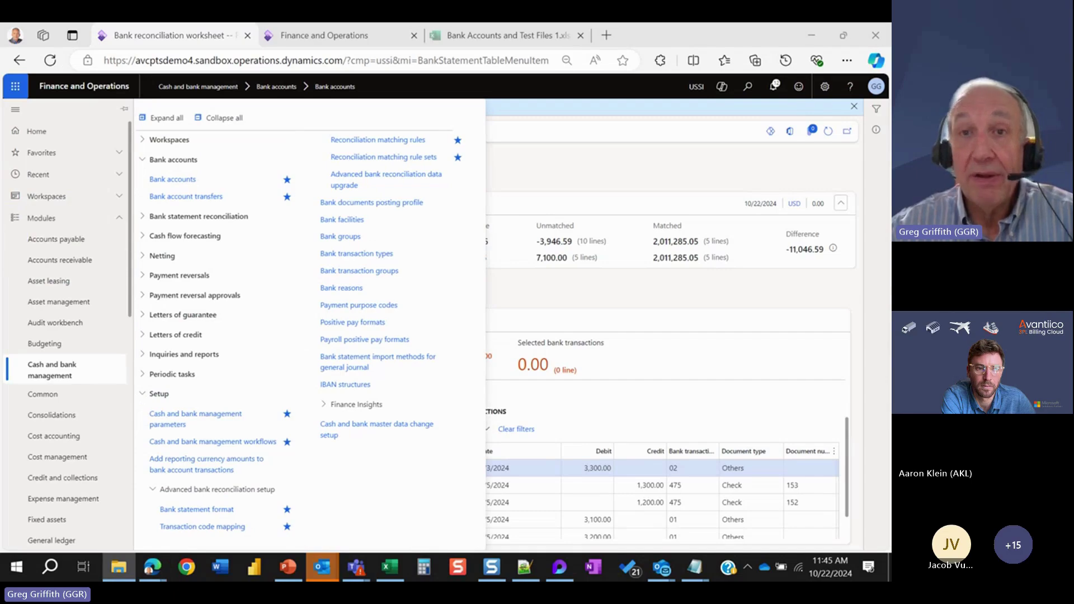
{"action": "left_click", "coordinate": [694, 568]}
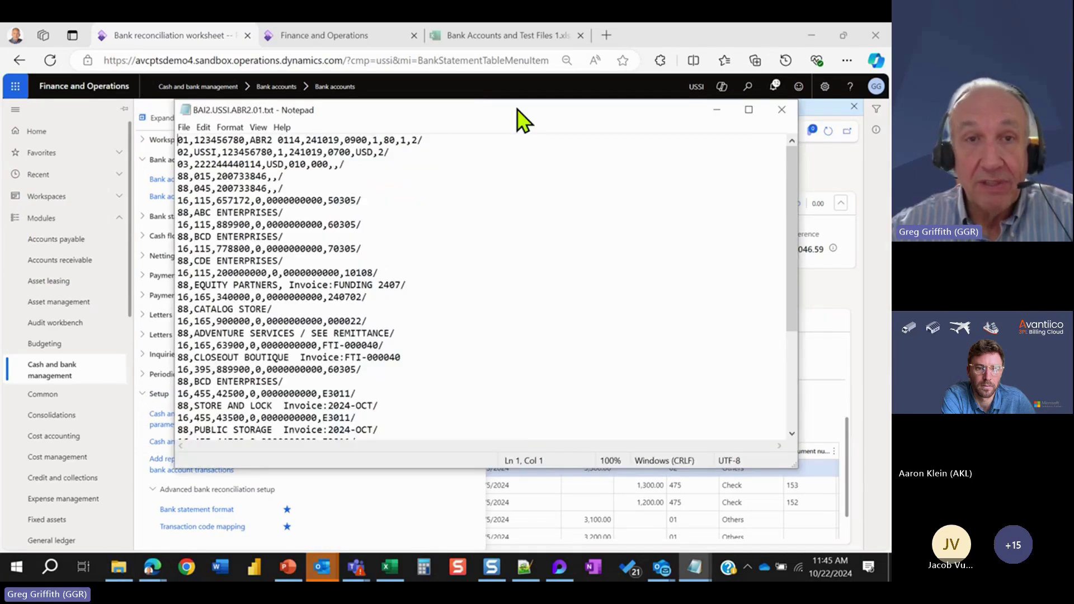
{"action": "left_click", "coordinate": [724, 96]}
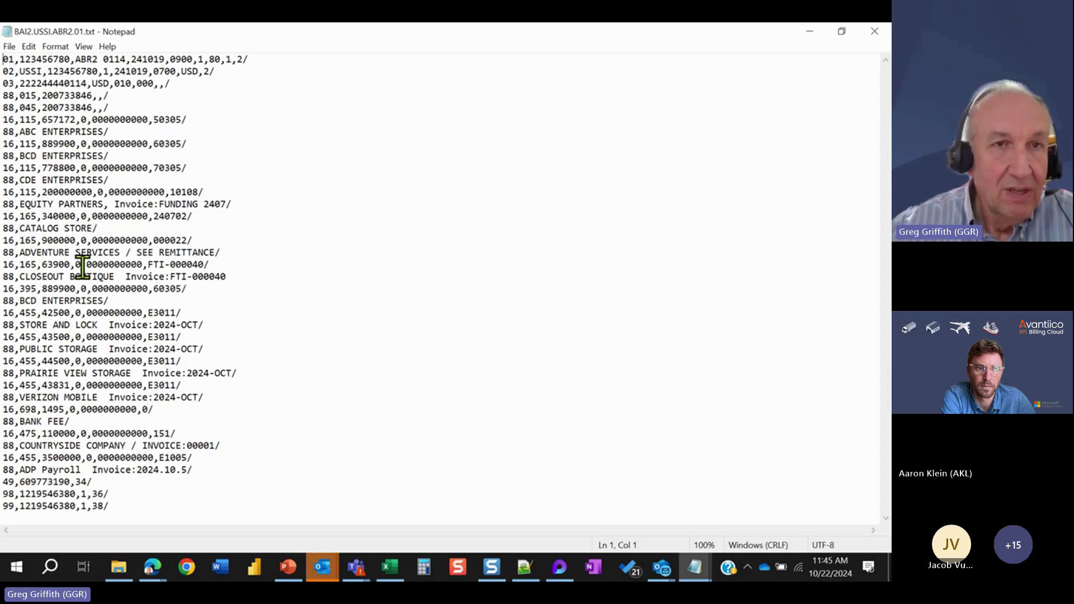
Examine the 165 records' reference values and the 01, 02 and 03 header records of the BAI2 file.
{"action": "left_click", "coordinate": [65, 239]}
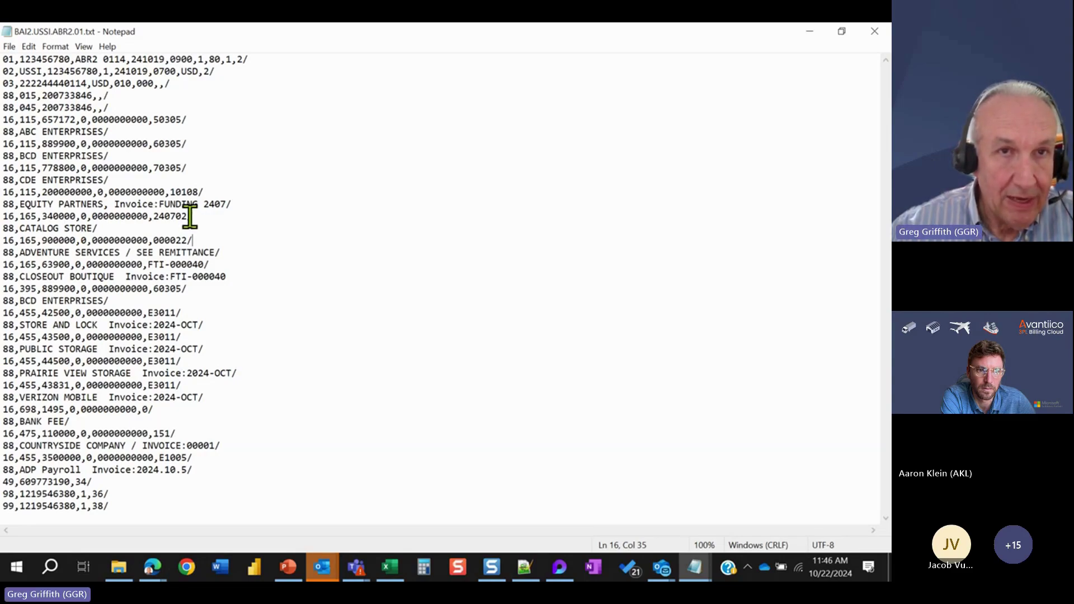
{"action": "left_click_drag", "start_coordinate": [186, 217], "coordinate": [159, 224]}
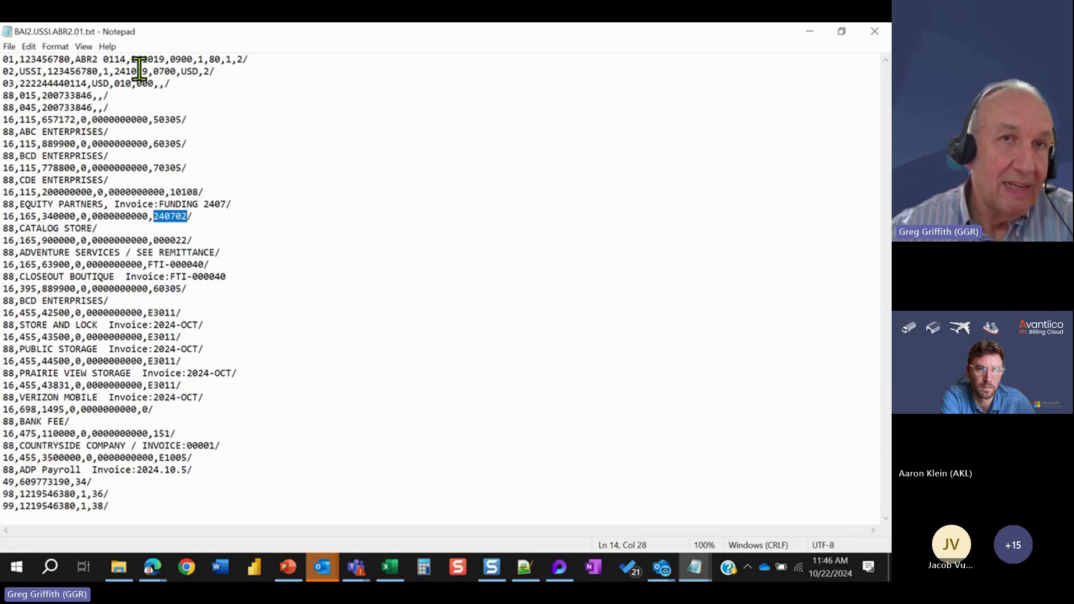
{"action": "left_click", "coordinate": [186, 57]}
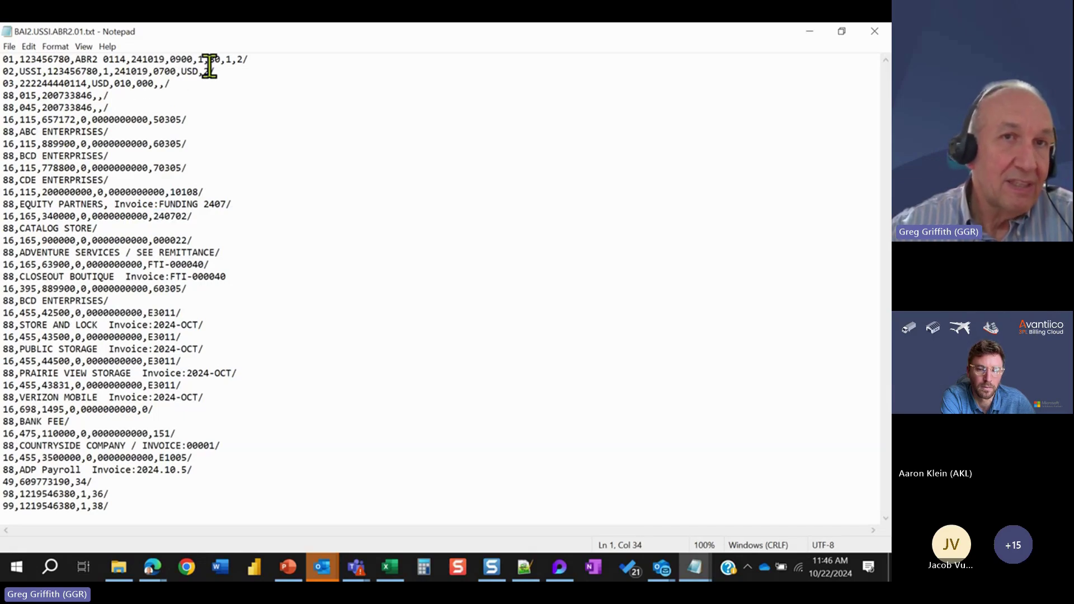
{"action": "left_click_drag", "start_coordinate": [165, 71], "coordinate": [172, 71]}
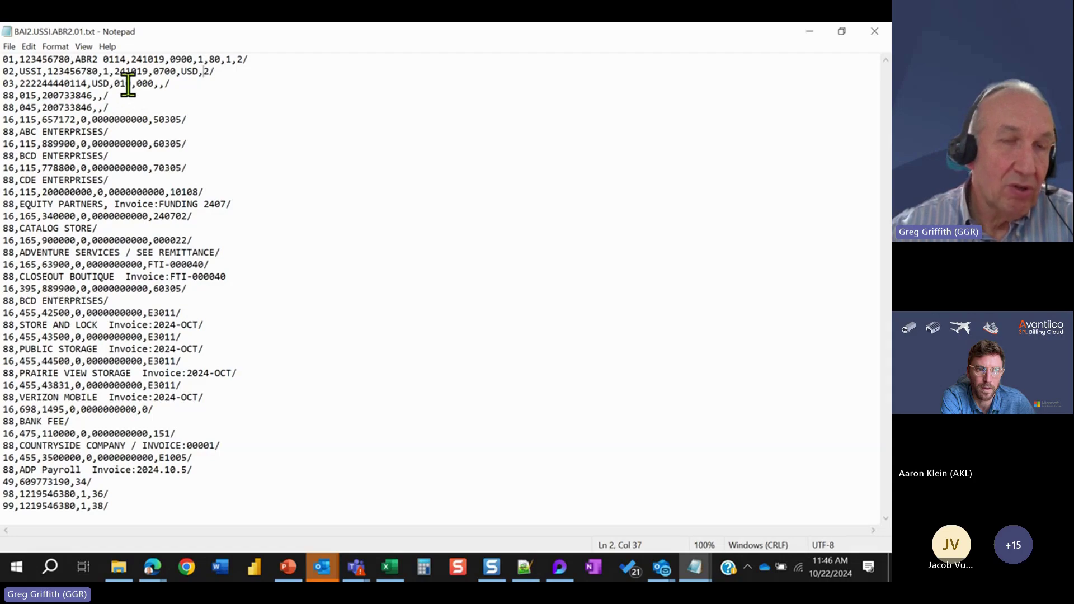
{"action": "triple_click", "coordinate": [152, 85]}
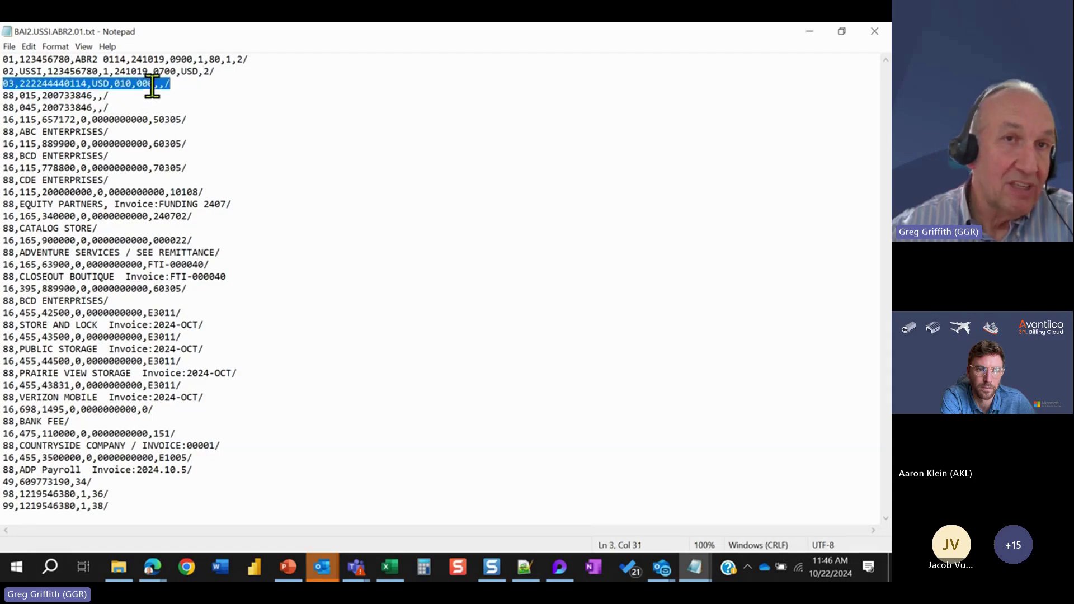
Examine the storage, Verizon Mobile, bank fee and Countryside Company check records, including their amounts and references, in the BAI2 file.
{"action": "left_click", "coordinate": [81, 96]}
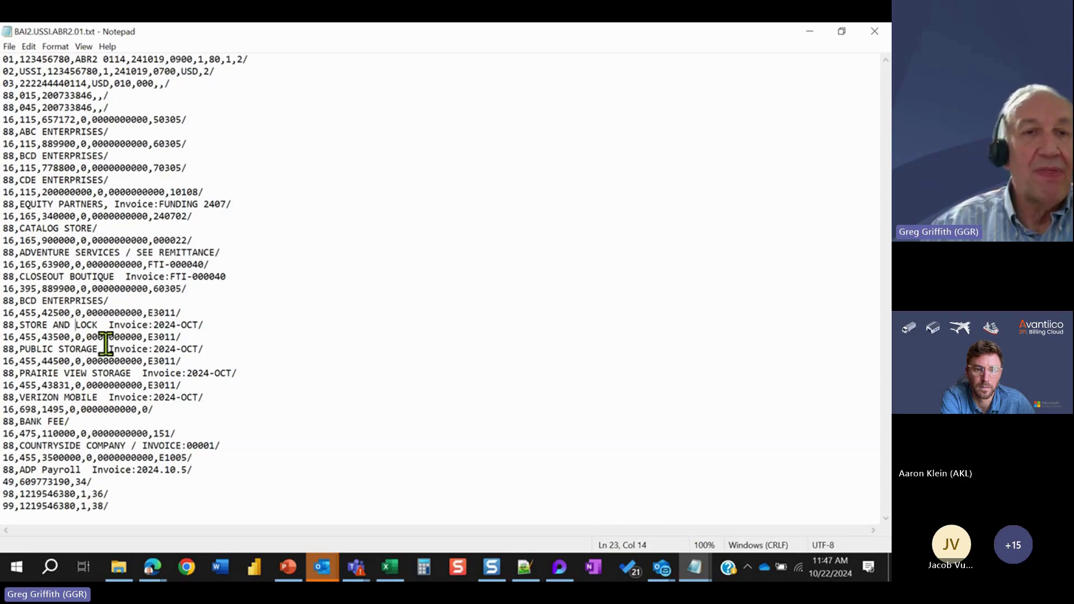
{"action": "left_click", "coordinate": [189, 325]}
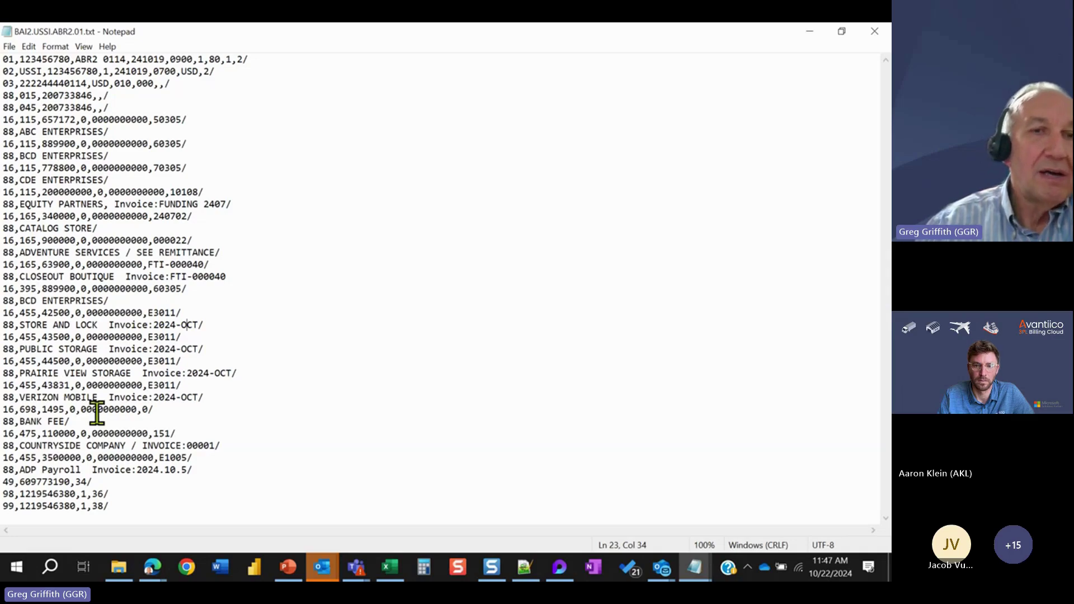
{"action": "left_click", "coordinate": [72, 385]}
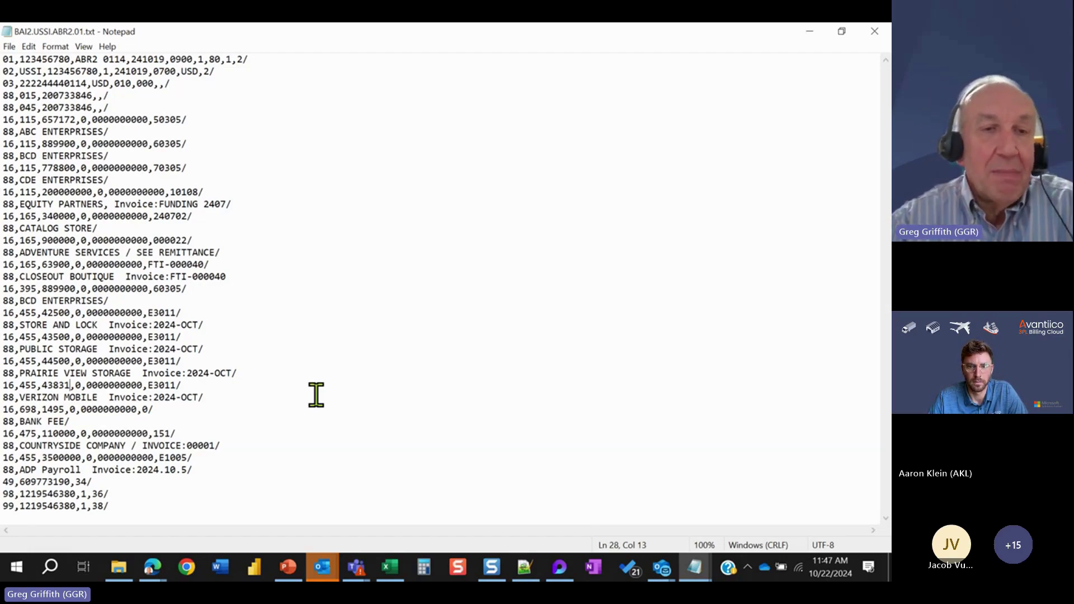
{"action": "left_click", "coordinate": [73, 385]}
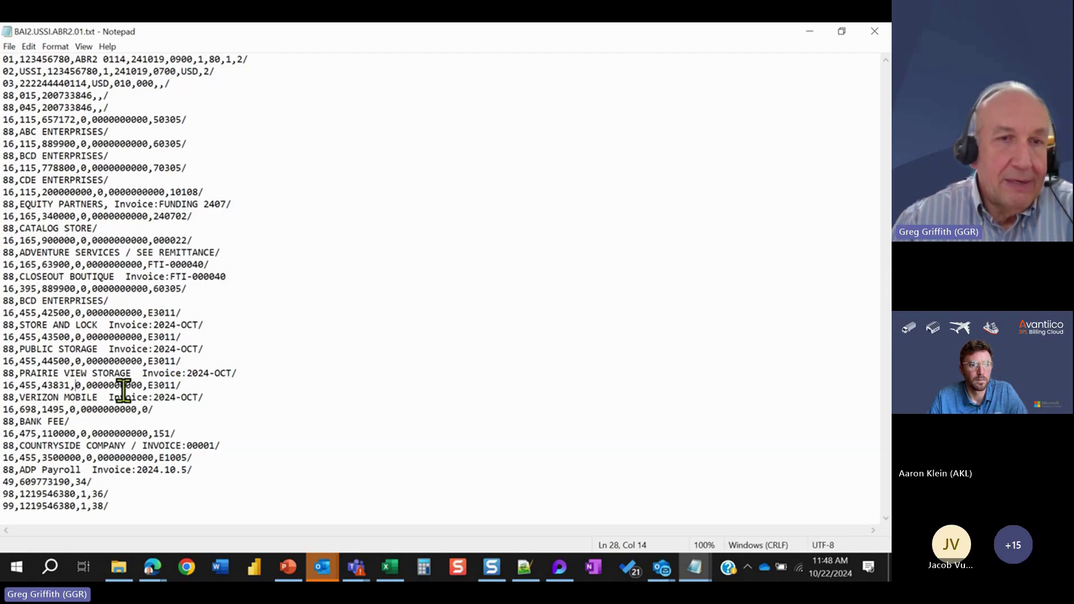
{"action": "left_click", "coordinate": [74, 411]}
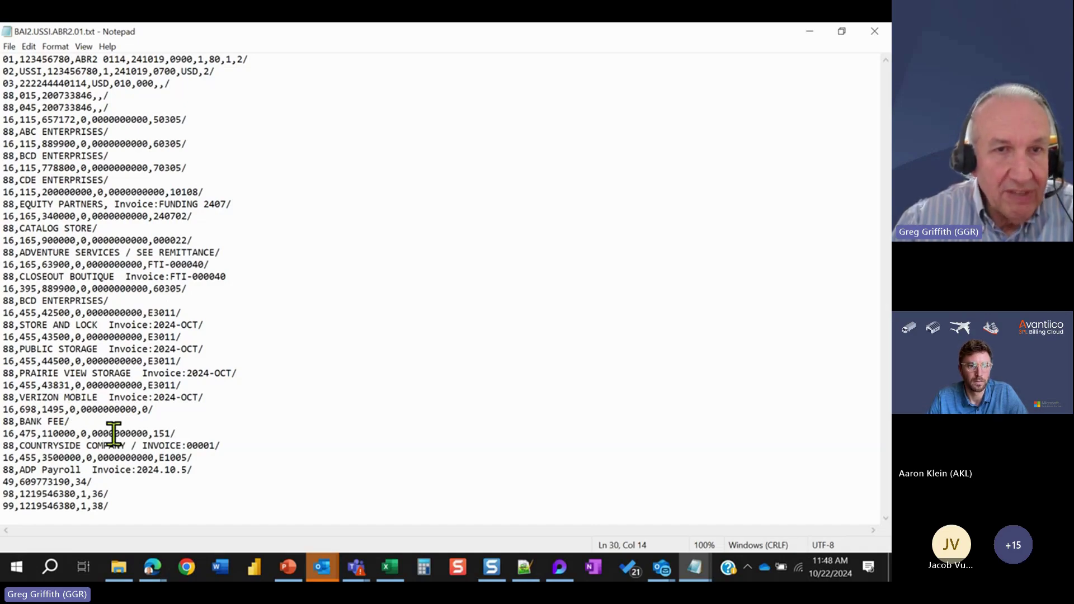
{"action": "left_click", "coordinate": [173, 432]}
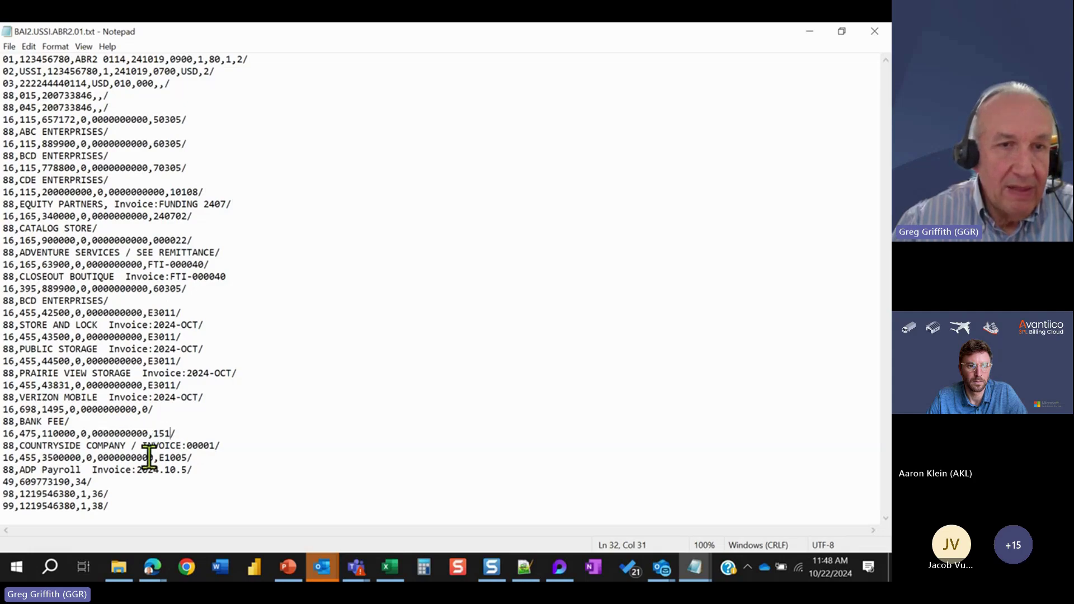
Examine the ADP Payroll record, the 49 trailer and the 02 and 03 header records, and return to the bank reconciliation worksheet.
{"action": "left_click", "coordinate": [69, 457]}
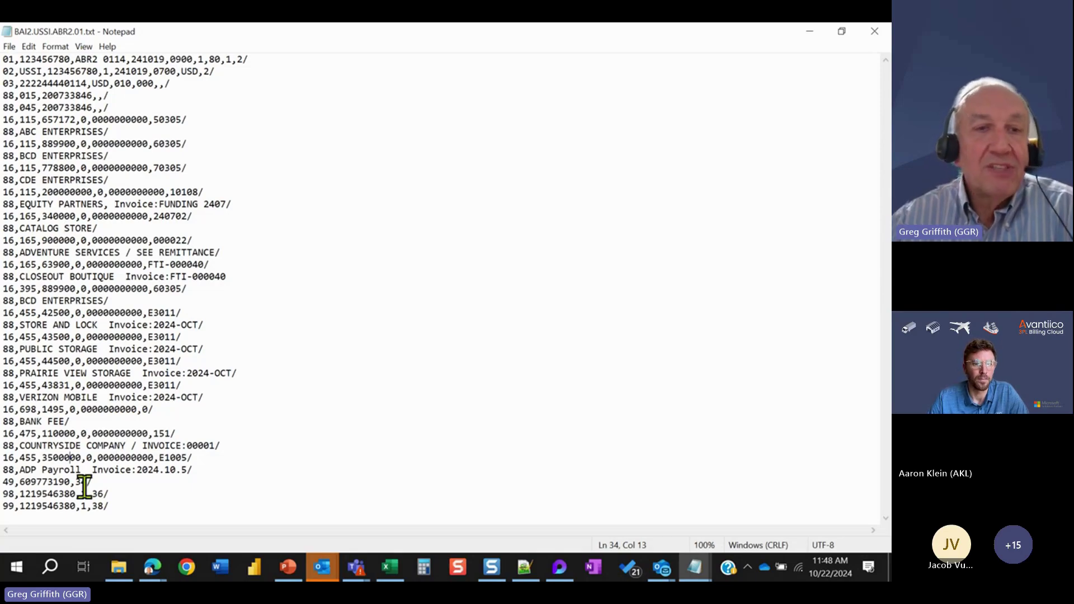
{"action": "left_click", "coordinate": [36, 458]}
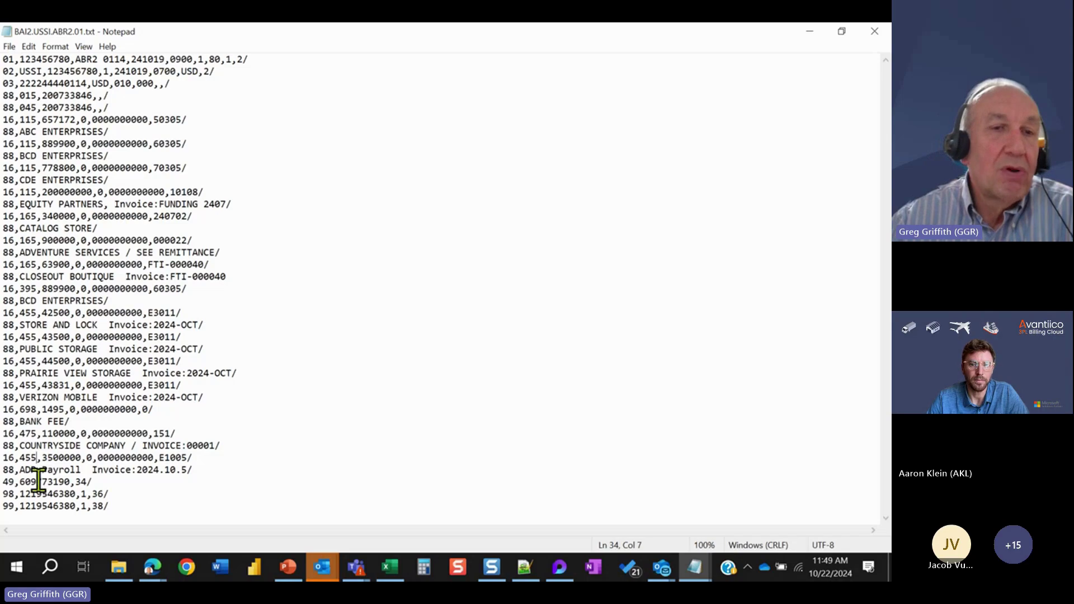
{"action": "left_click", "coordinate": [37, 469]}
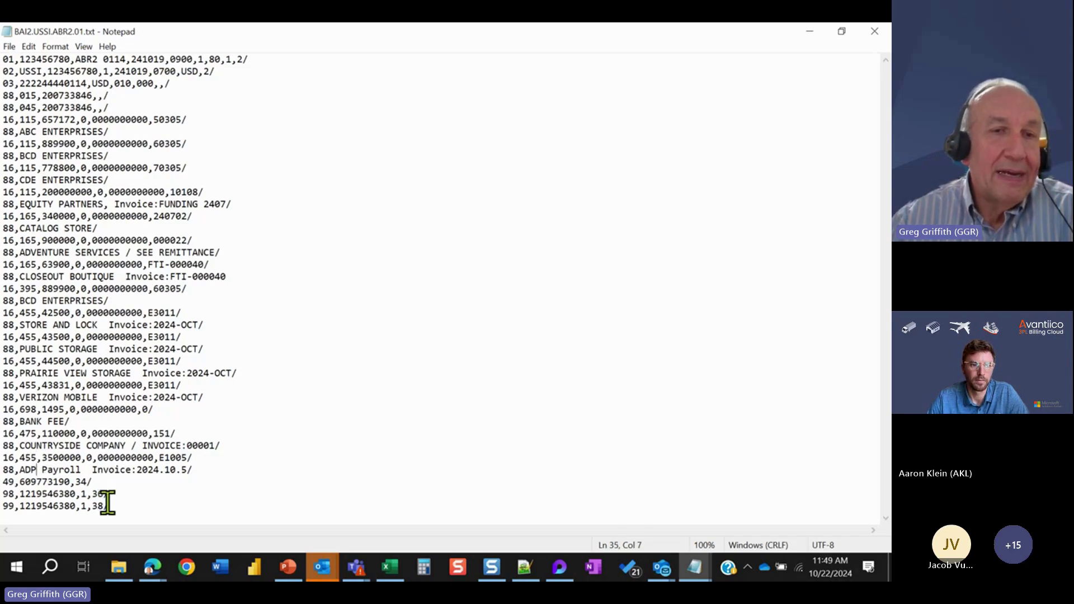
{"action": "left_click", "coordinate": [132, 458]}
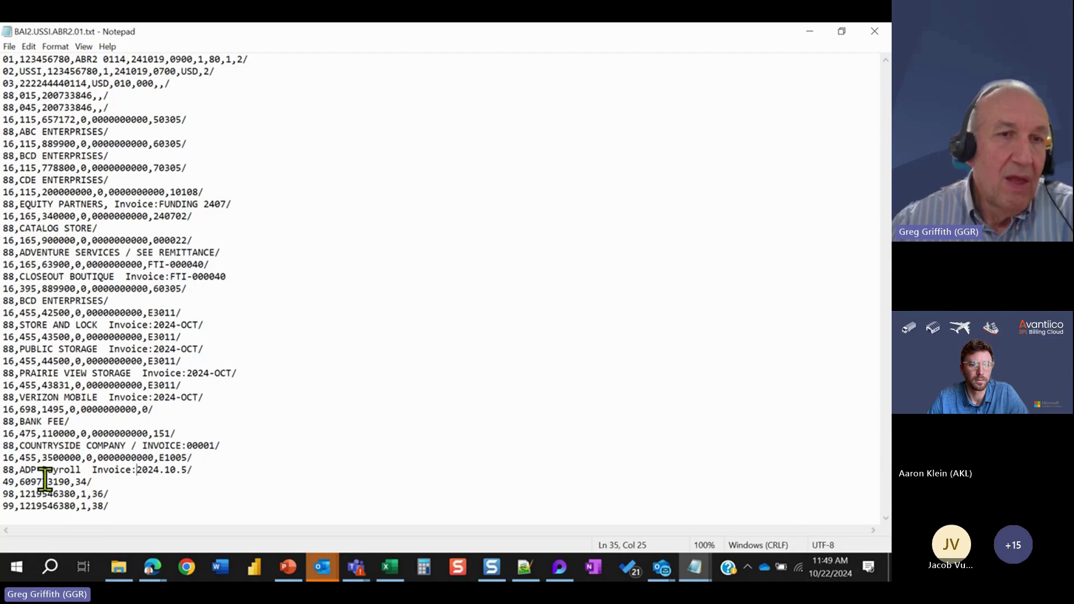
{"action": "left_click", "coordinate": [24, 483]}
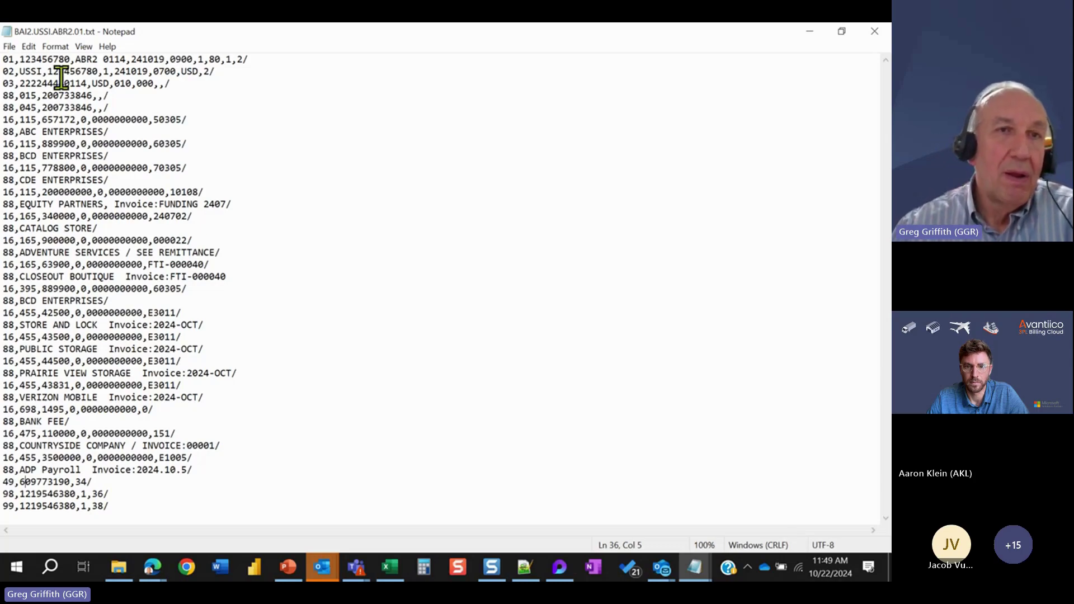
{"action": "left_click", "coordinate": [16, 71]}
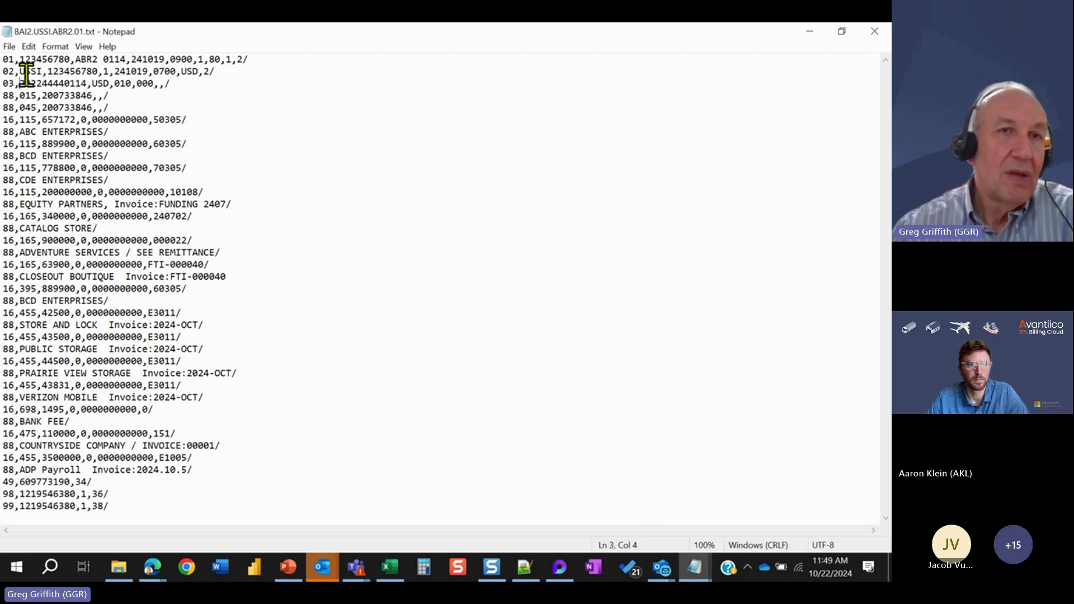
{"action": "left_click", "coordinate": [20, 84]}
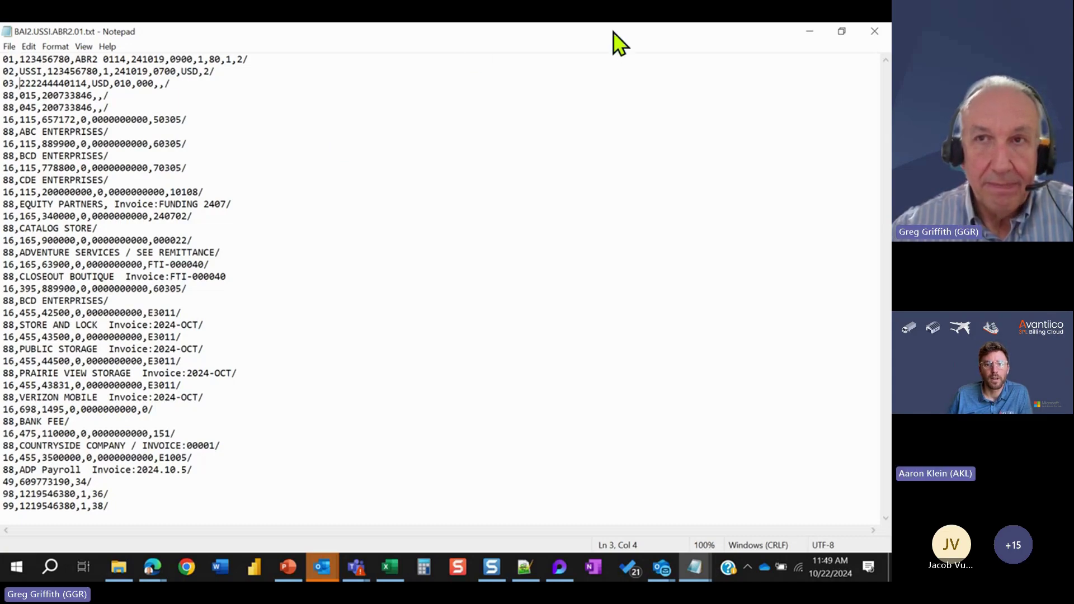
{"action": "left_click", "coordinate": [808, 31]}
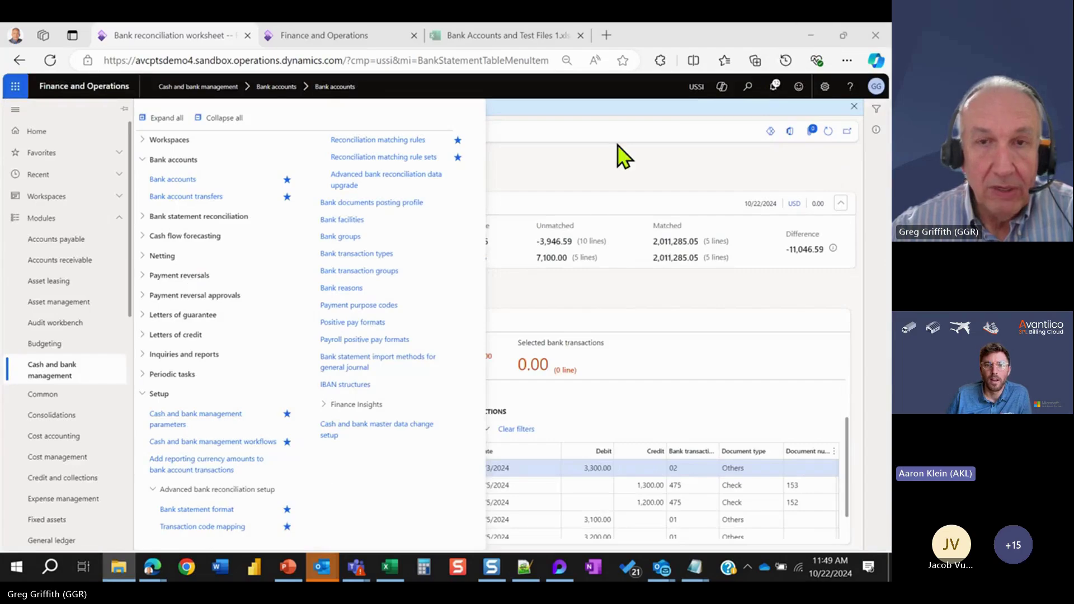
{"action": "left_click", "coordinate": [545, 307]}
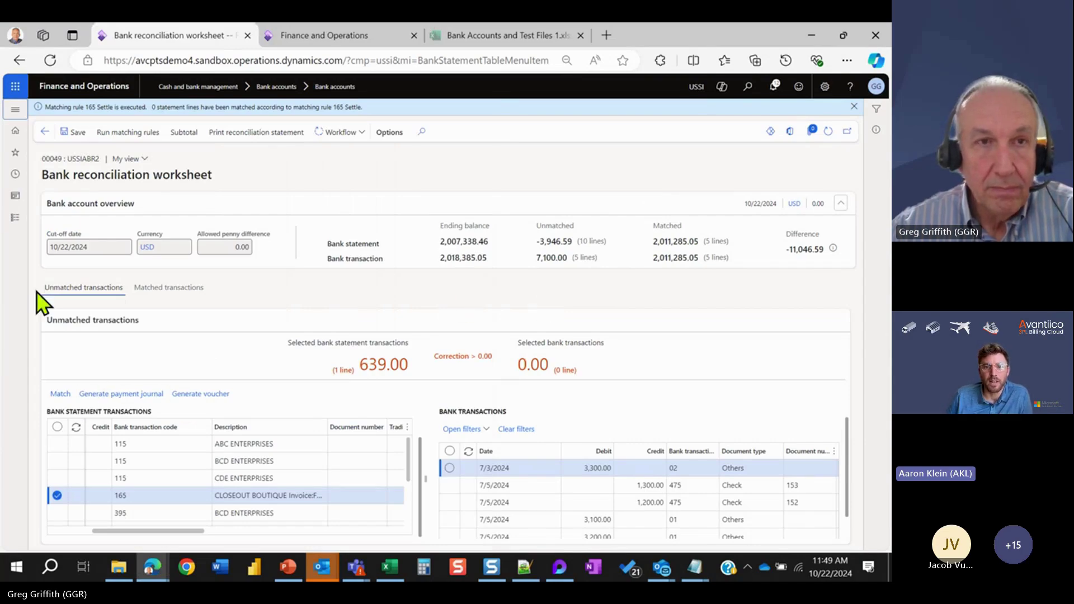
Reopen the USSIABR2 bank account's statement list and bring the 2024-10-19T07:00:00Z statement into the reconciliation worksheet.
{"action": "left_click", "coordinate": [15, 217]}
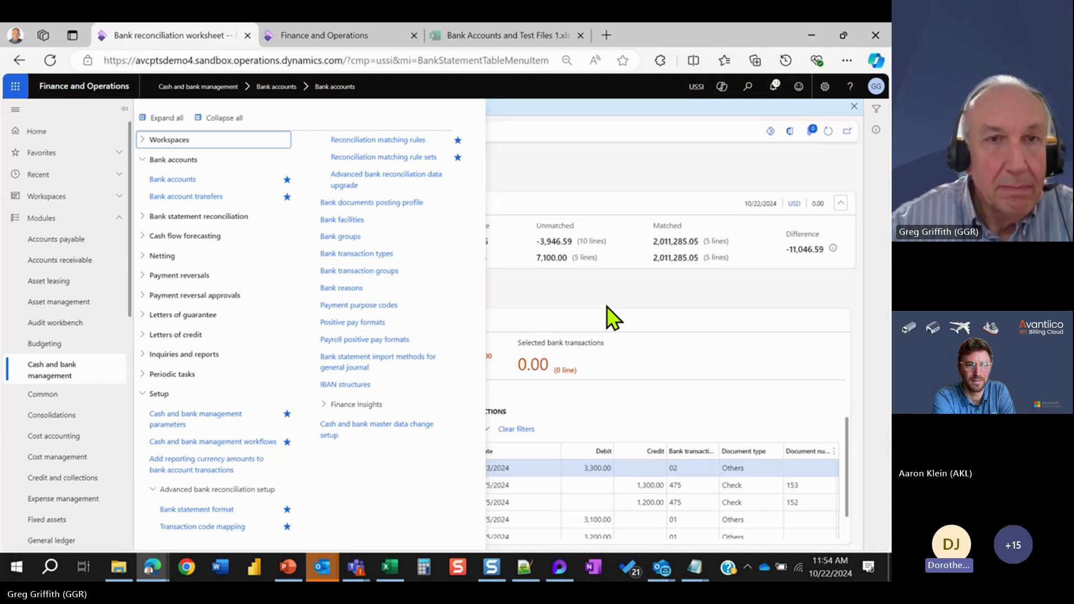
{"action": "left_click", "coordinate": [162, 180]}
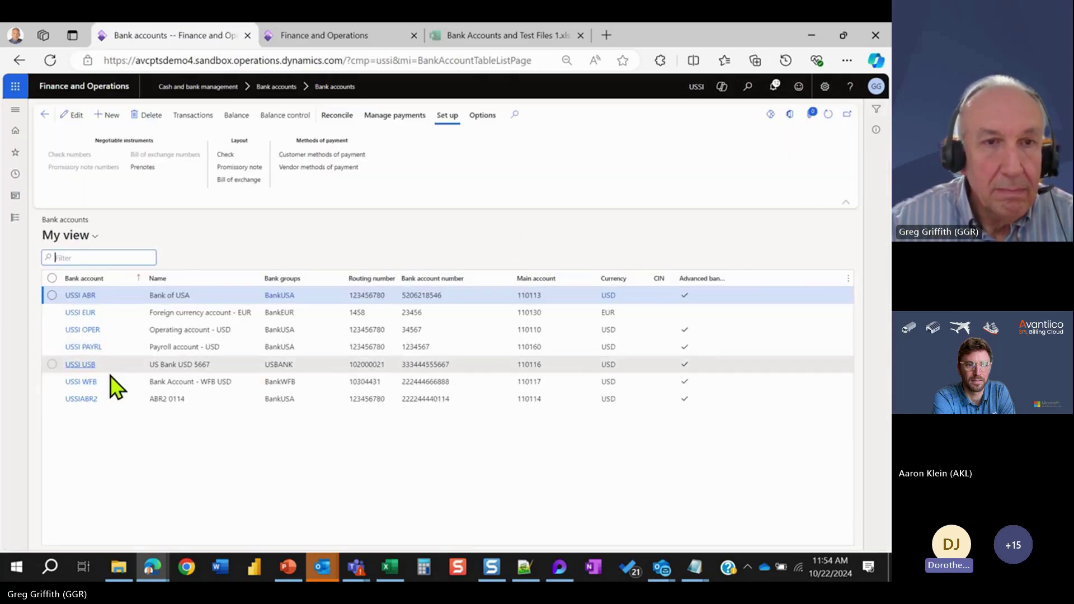
{"action": "left_click", "coordinate": [106, 398]}
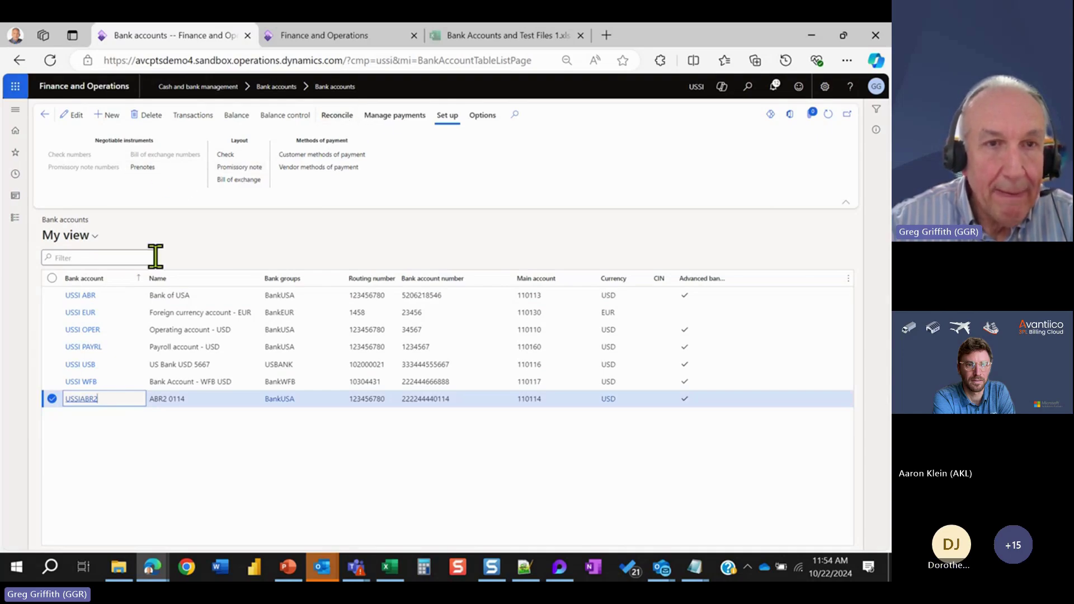
{"action": "left_click", "coordinate": [83, 402]}
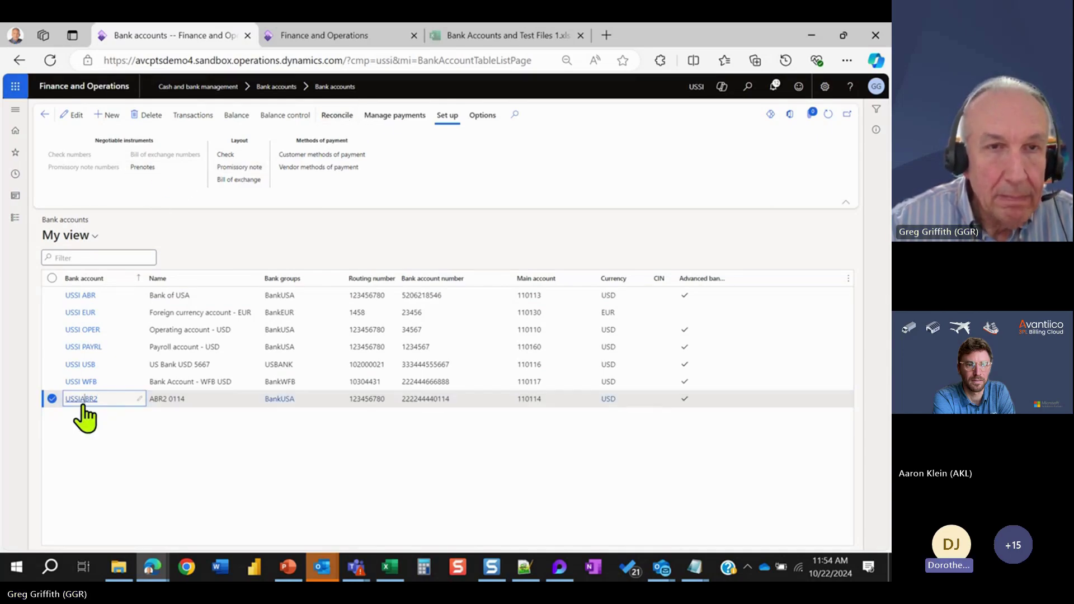
{"action": "left_click", "coordinate": [83, 400]}
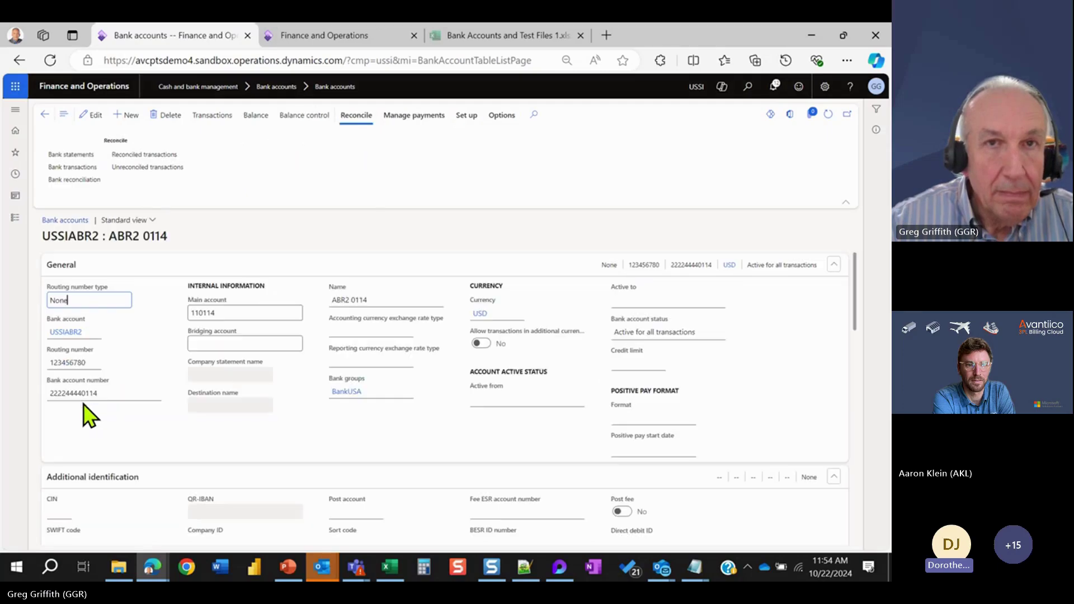
{"action": "left_click", "coordinate": [78, 157]}
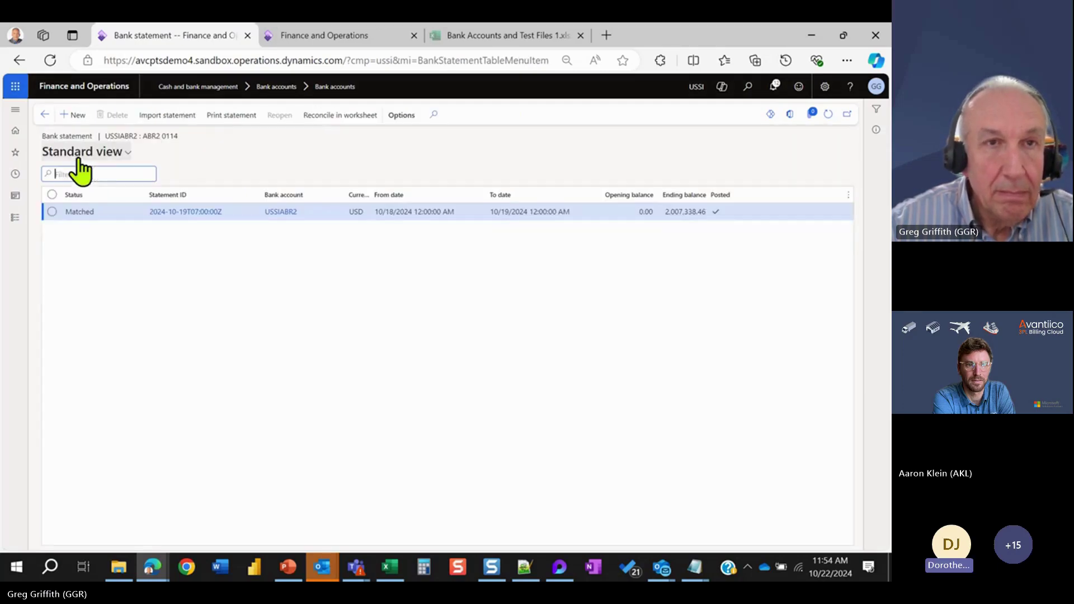
{"action": "left_click", "coordinate": [321, 117]}
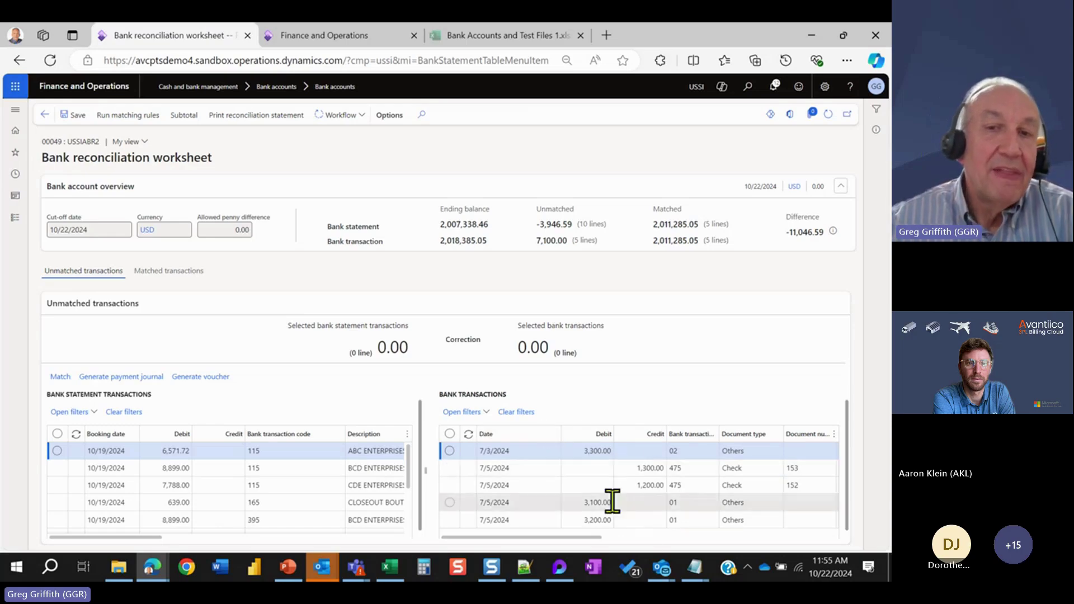
Mark and unmark the 1,300.00 check transaction among the bank transactions and examine its transaction code, document type and document number.
{"action": "left_click", "coordinate": [644, 448]}
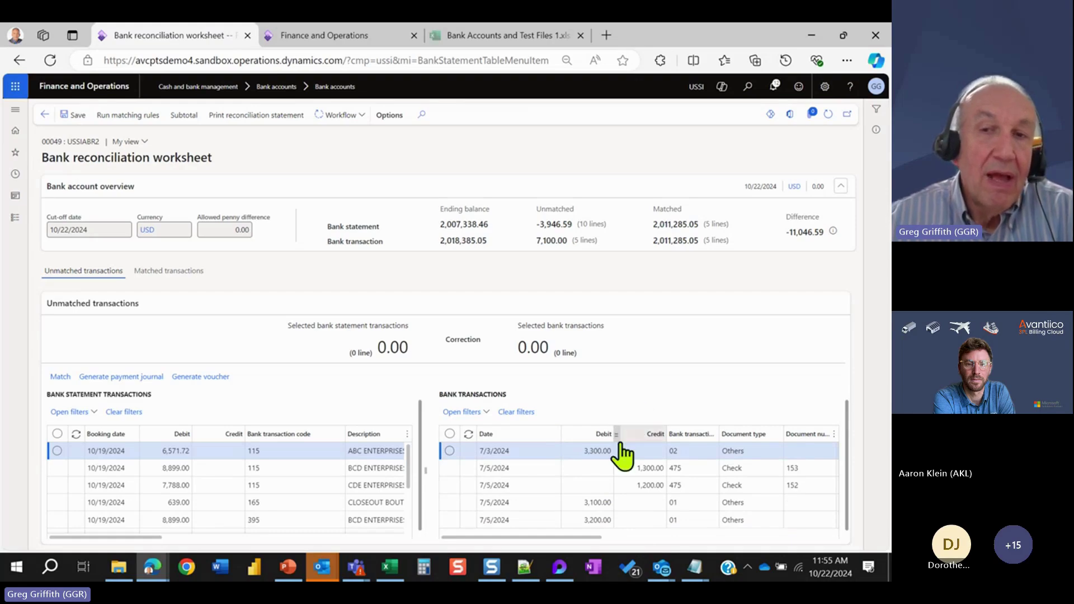
{"action": "left_click", "coordinate": [699, 469]}
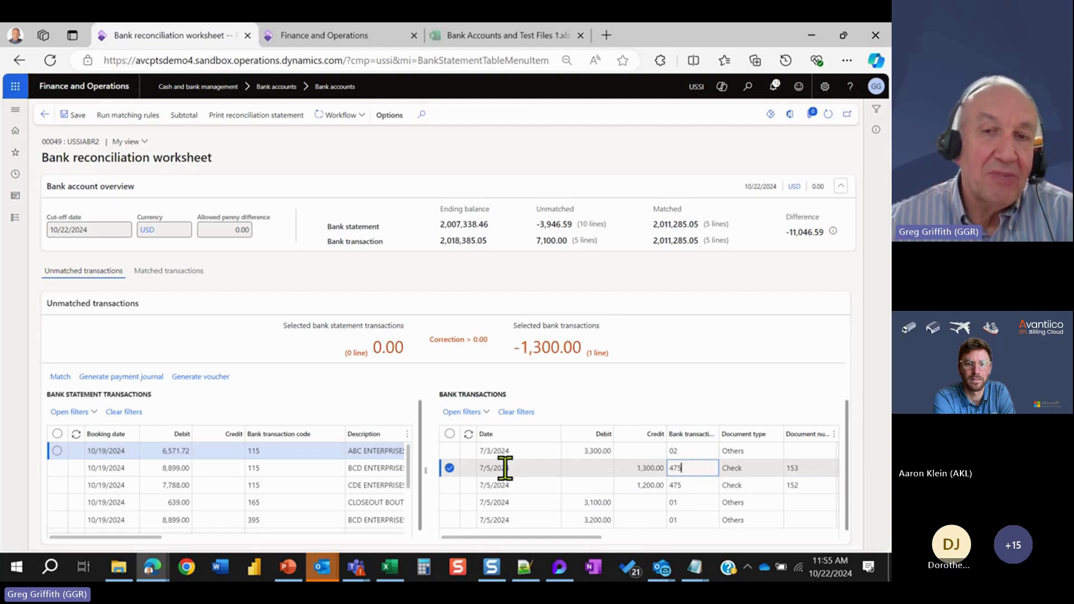
{"action": "left_click", "coordinate": [449, 469]}
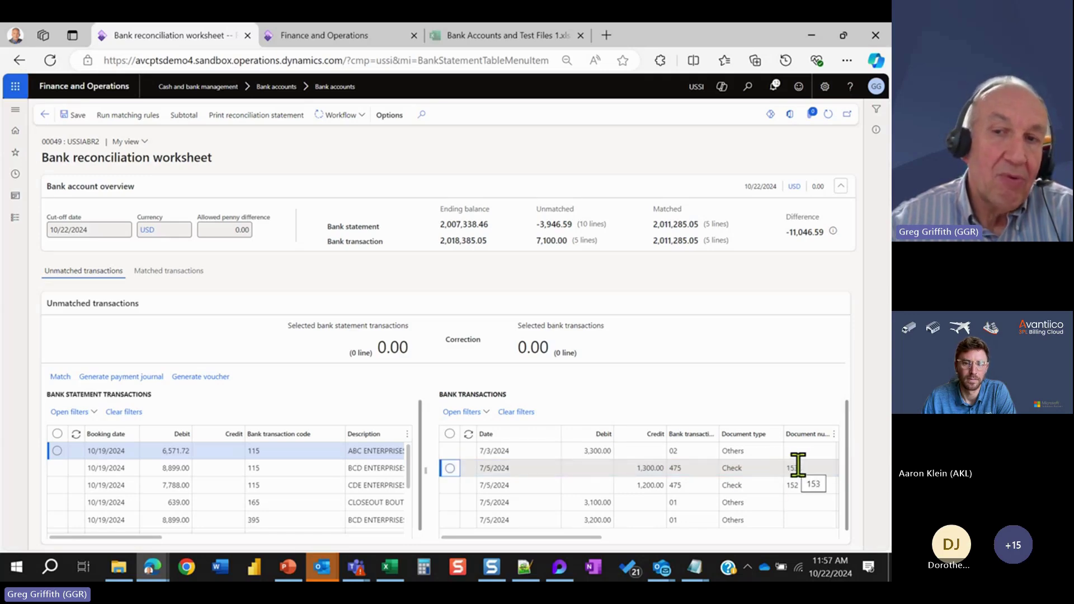
{"action": "left_click", "coordinate": [755, 468]}
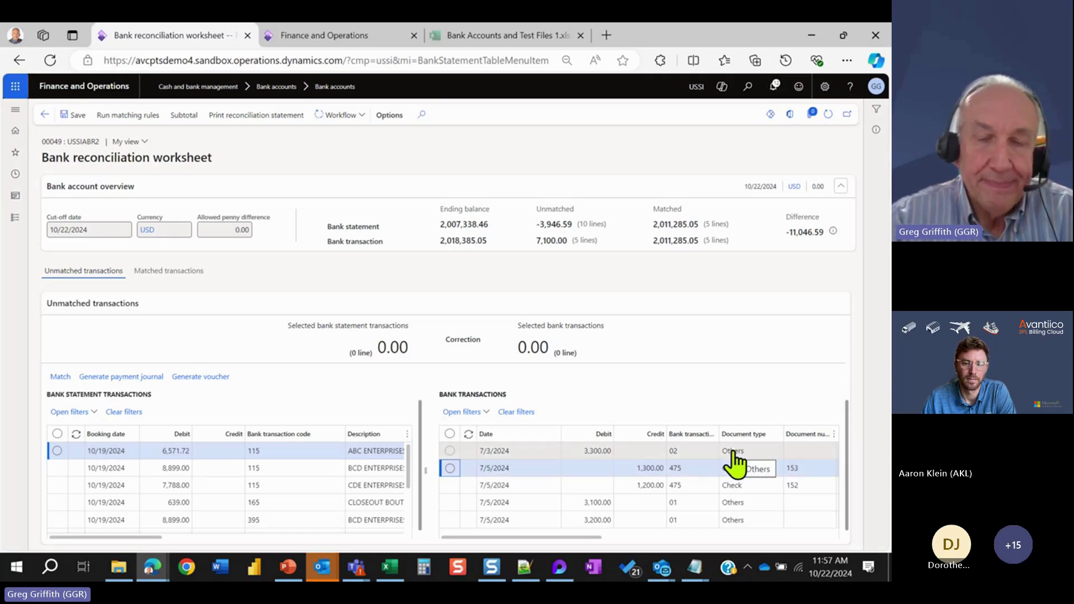